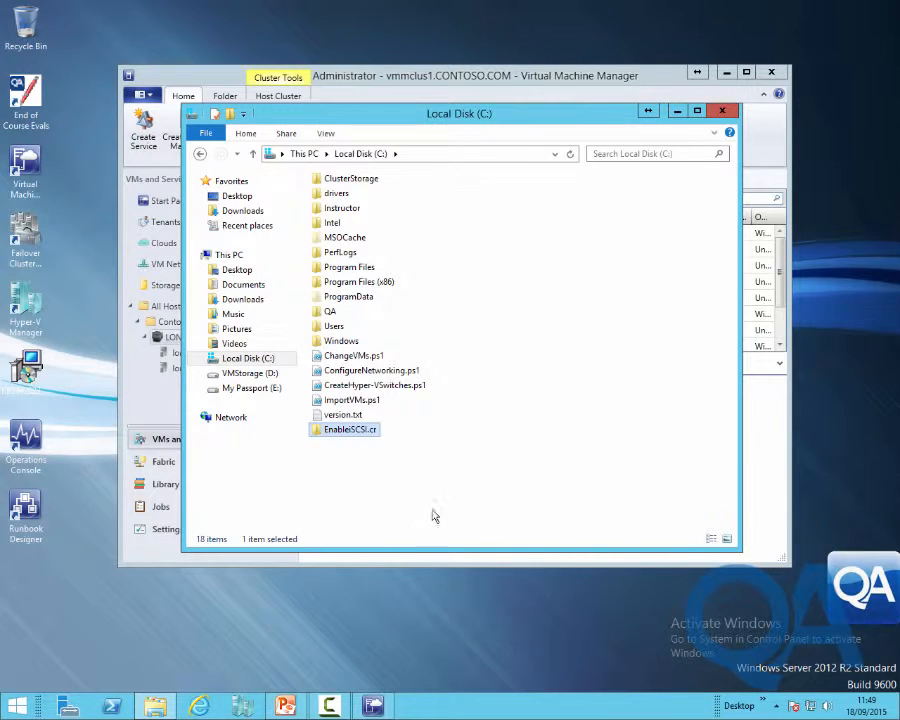
Open the EnableiSCSI.cr folder and review Enable-iSCSIInitiator.cmd in Notepad
double_click(345, 432)
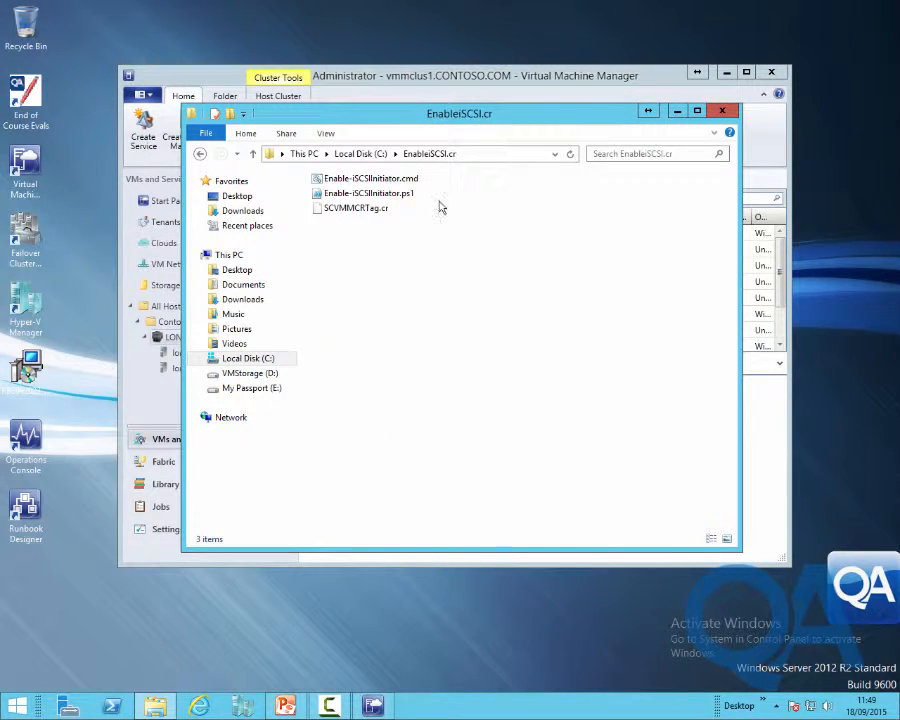
click(350, 179)
right_click(350, 179)
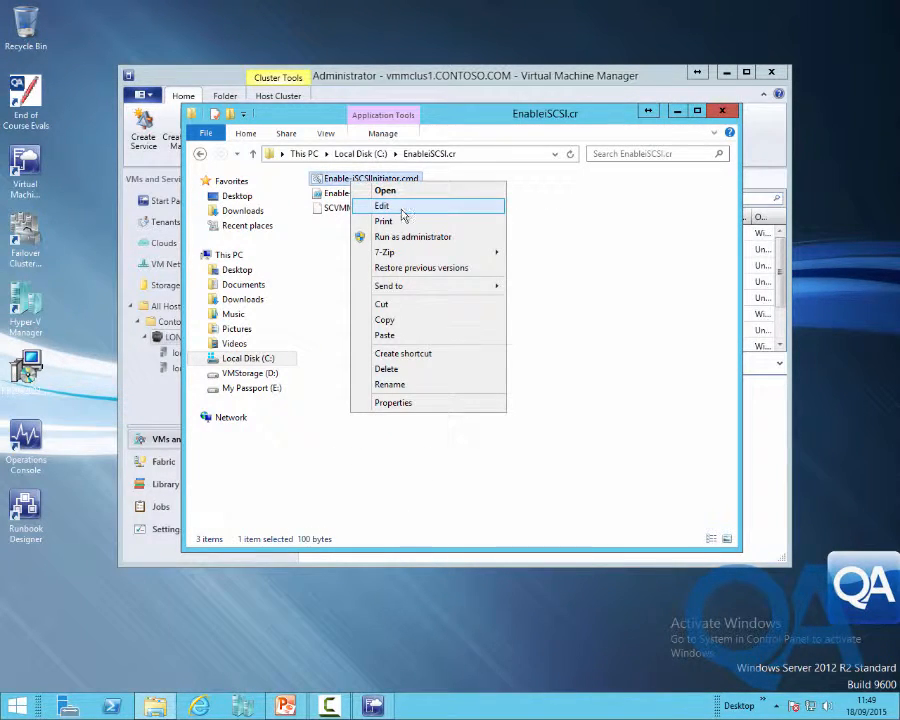
click(382, 206)
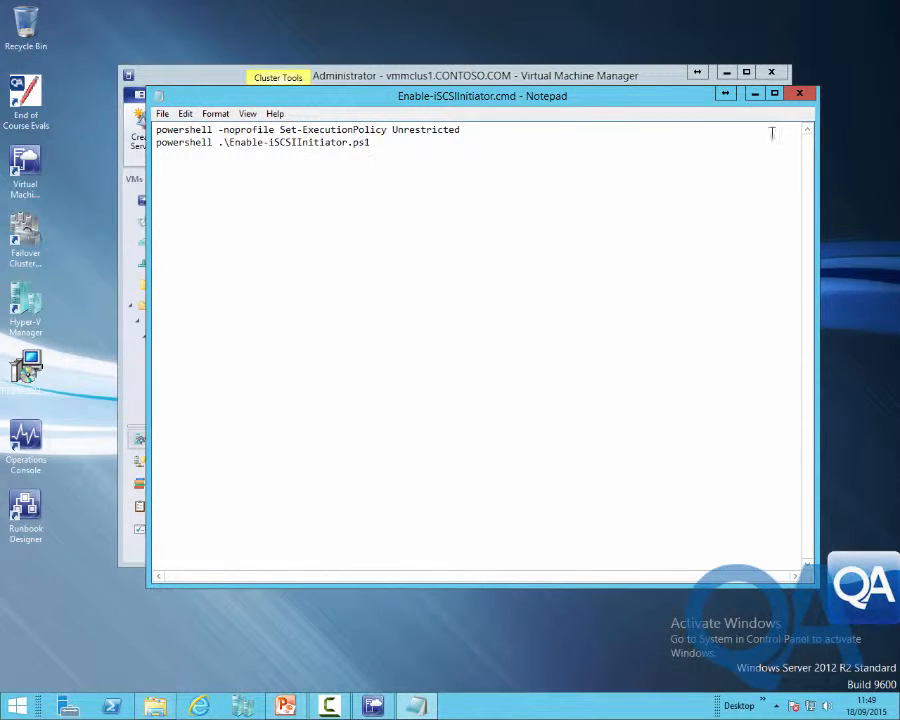
click(799, 93)
Review Enable-iSCSIInitiator.ps1 in PowerShell ISE, then close the editor and File Explorer
click(369, 195)
right_click(369, 197)
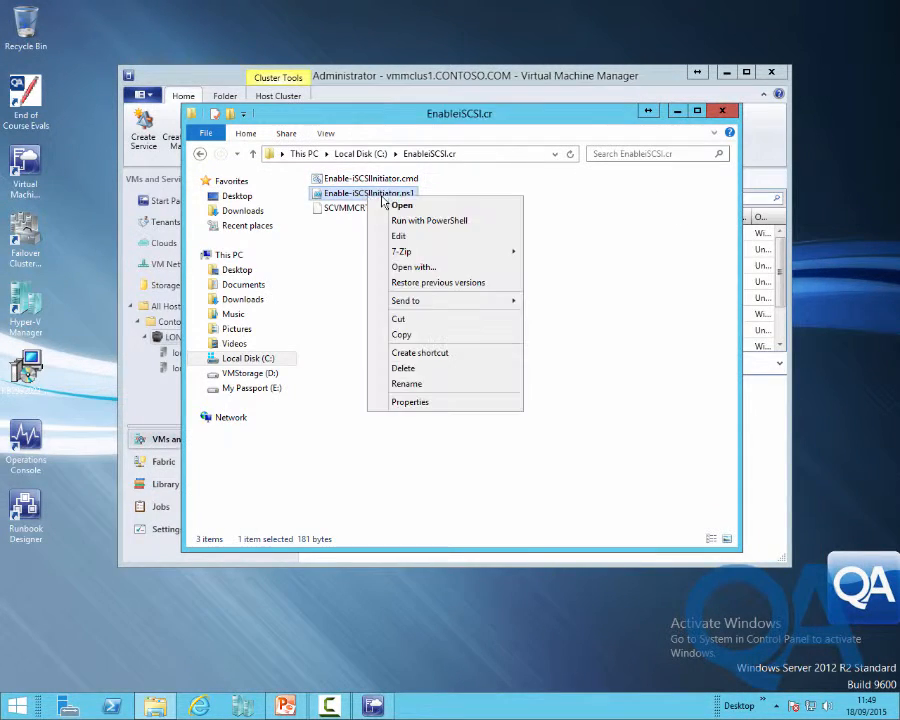
click(380, 232)
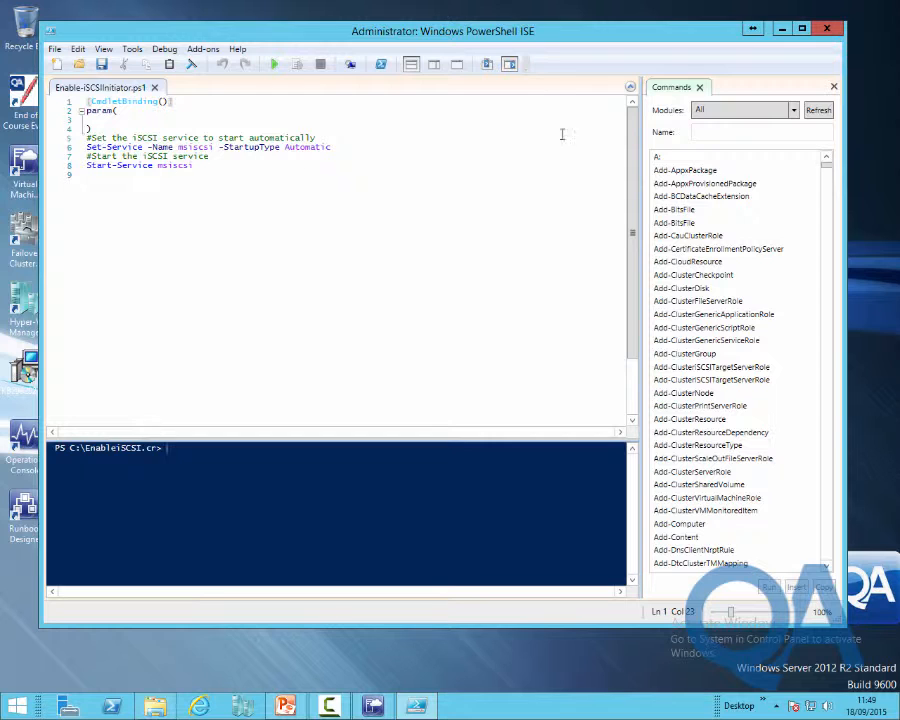
click(827, 32)
click(735, 83)
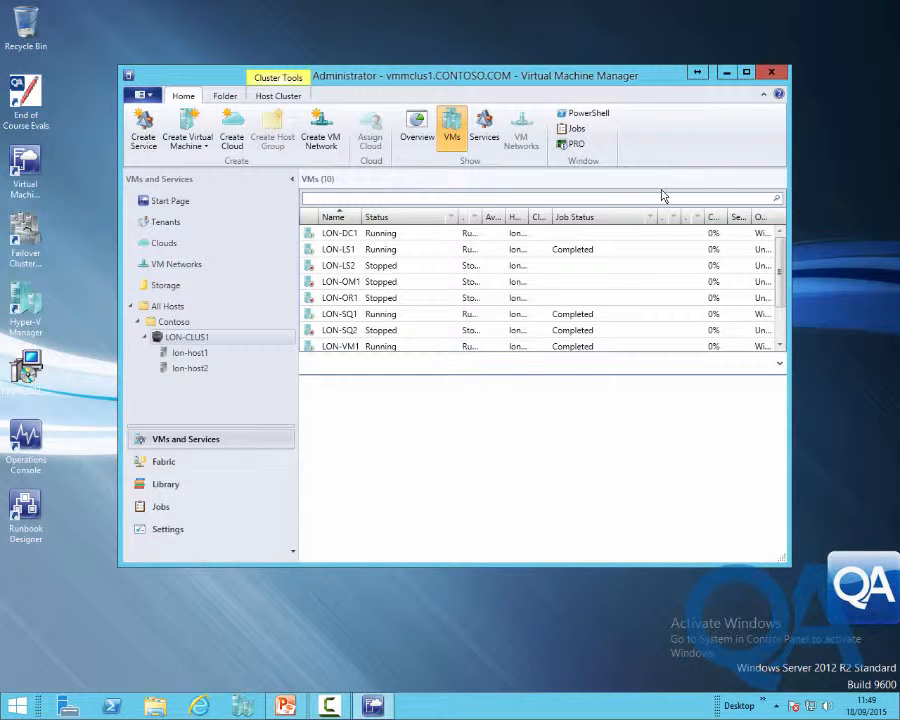
On library server lon-ls1, import C:\EnableiSCSI.cr as a custom resource
click(171, 488)
click(158, 306)
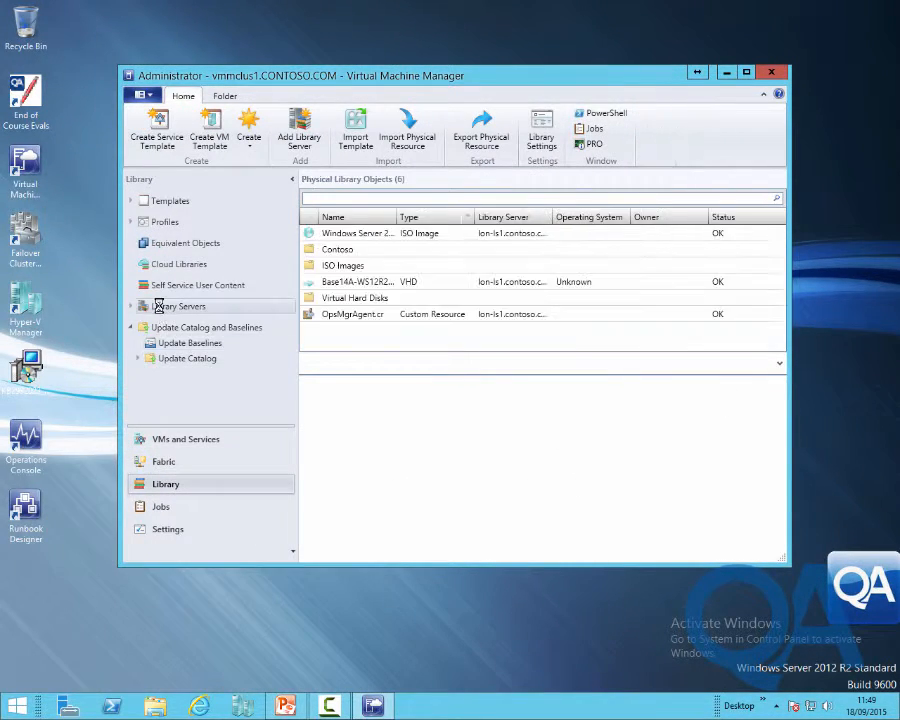
click(183, 323)
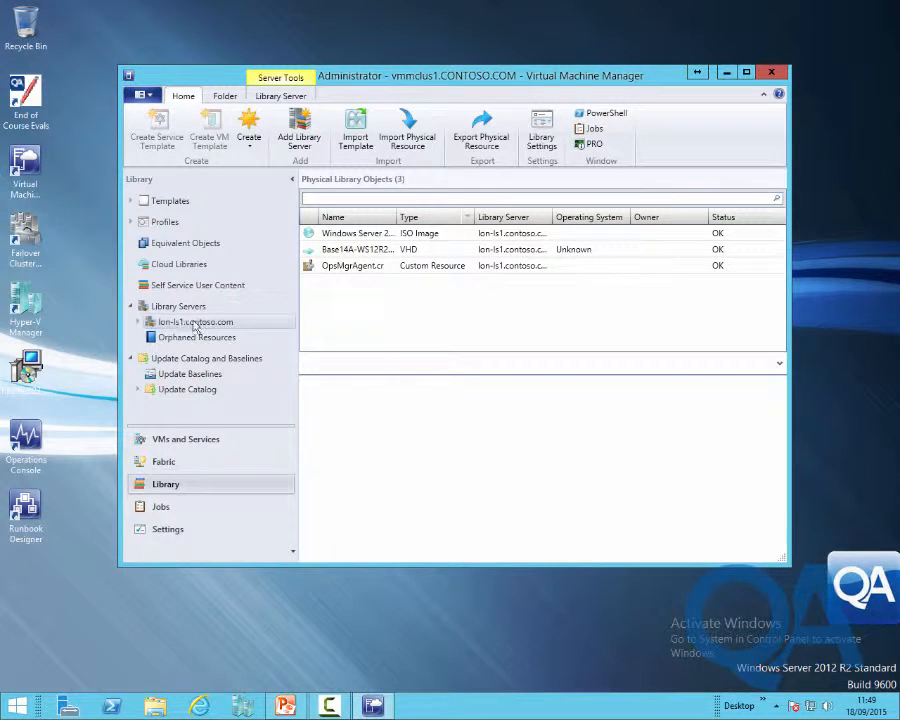
click(407, 138)
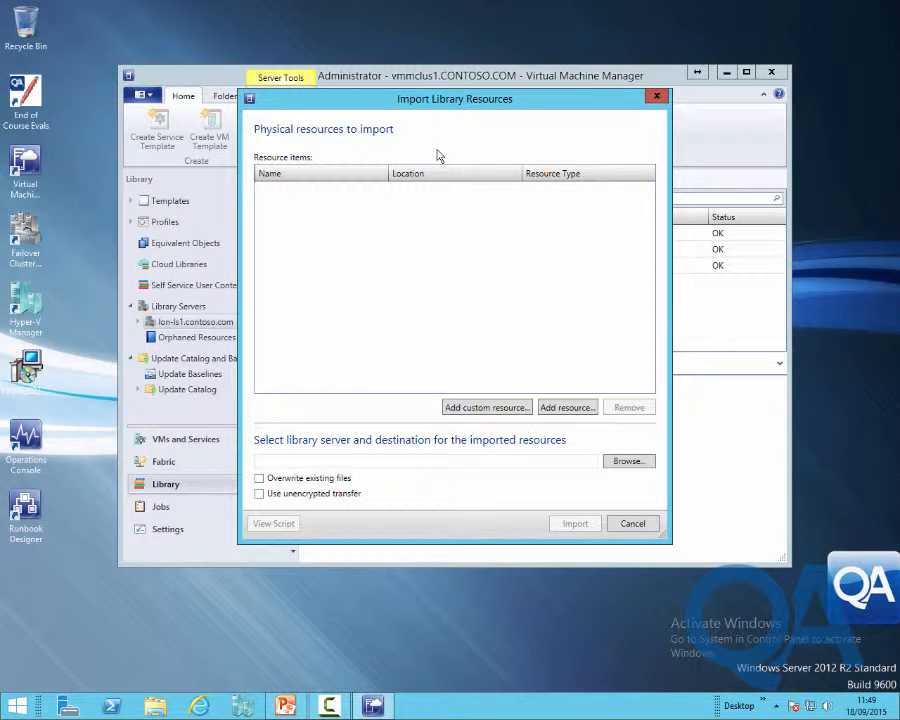
click(496, 409)
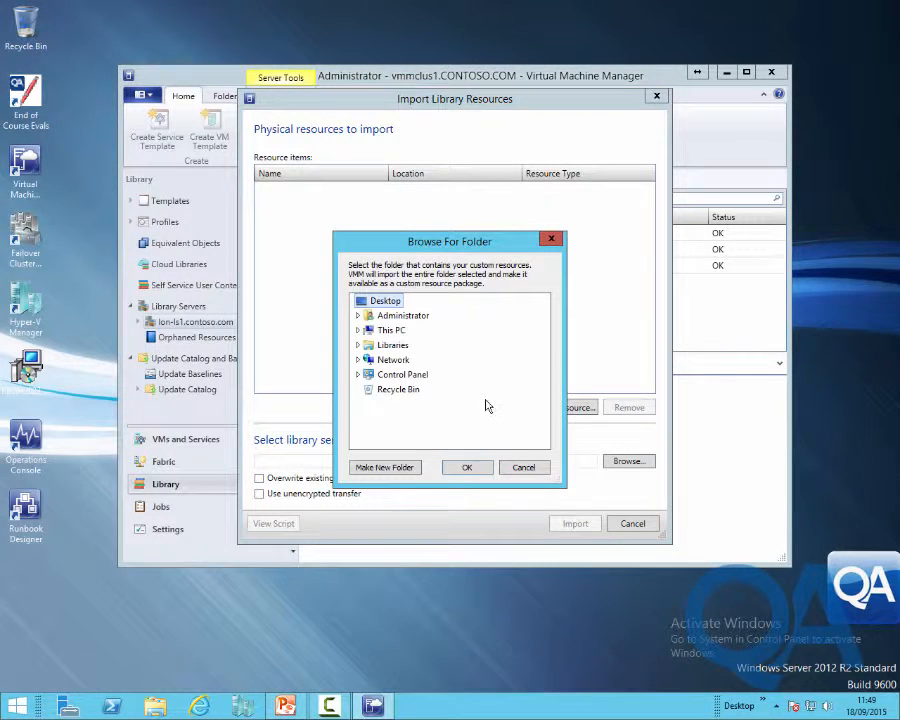
click(357, 330)
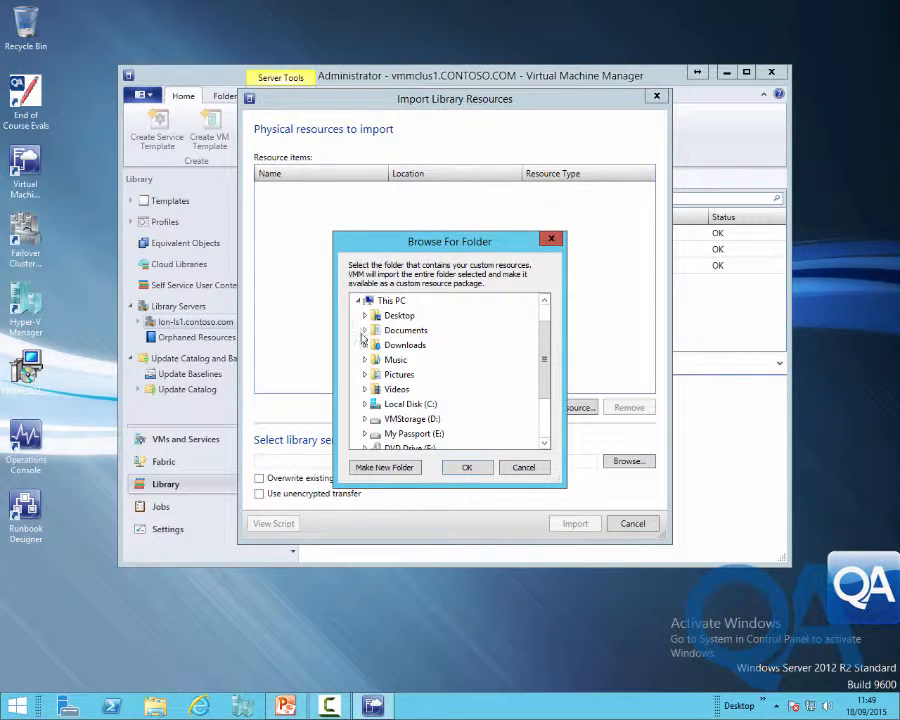
click(366, 405)
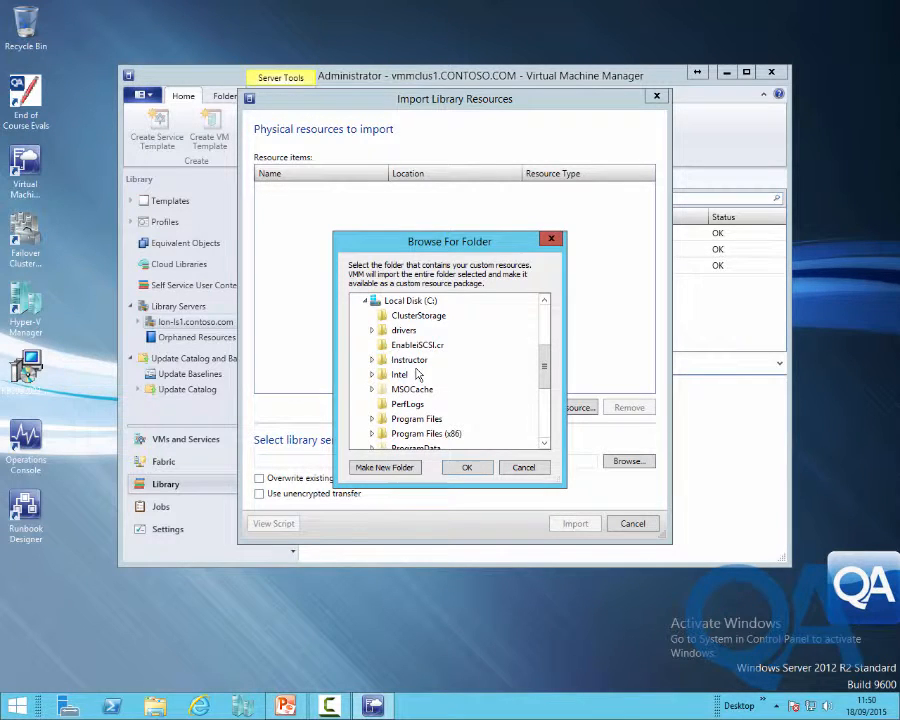
click(392, 345)
click(464, 468)
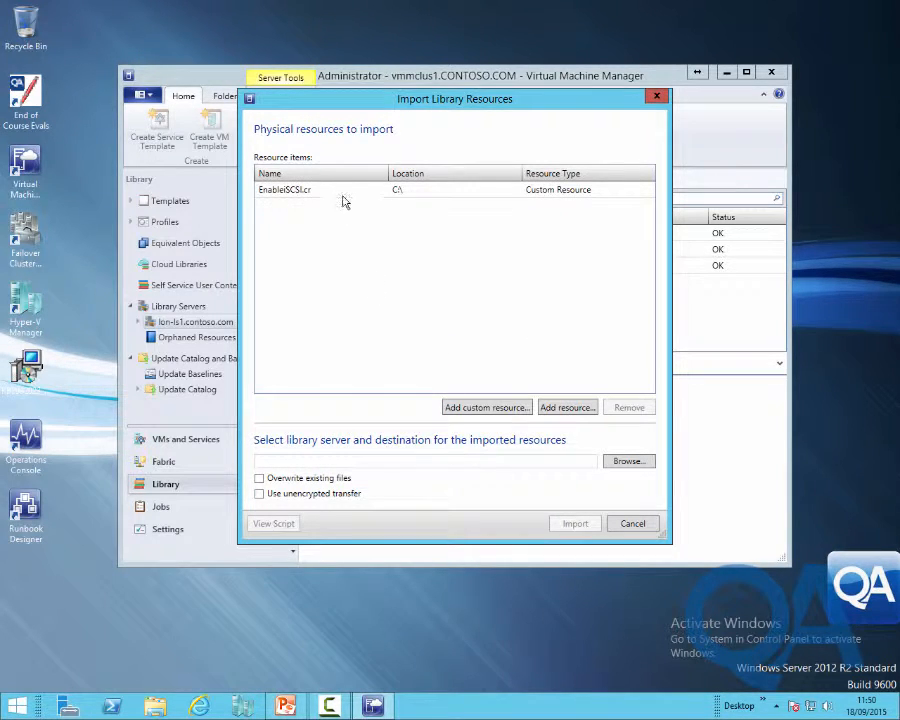
Set the Contoso library share as the import destination and import the resource
click(627, 463)
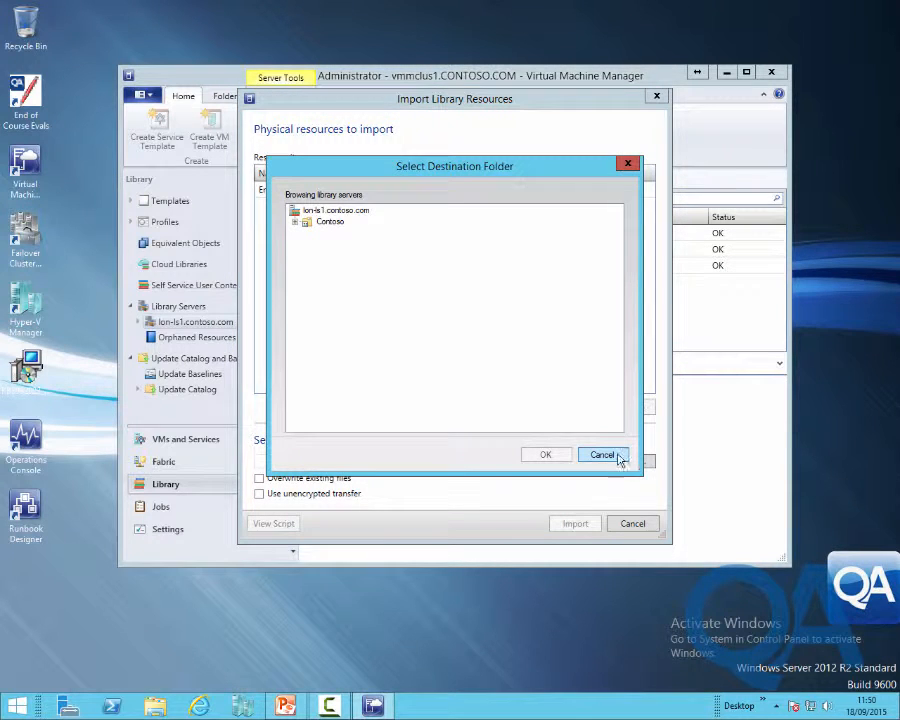
click(294, 222)
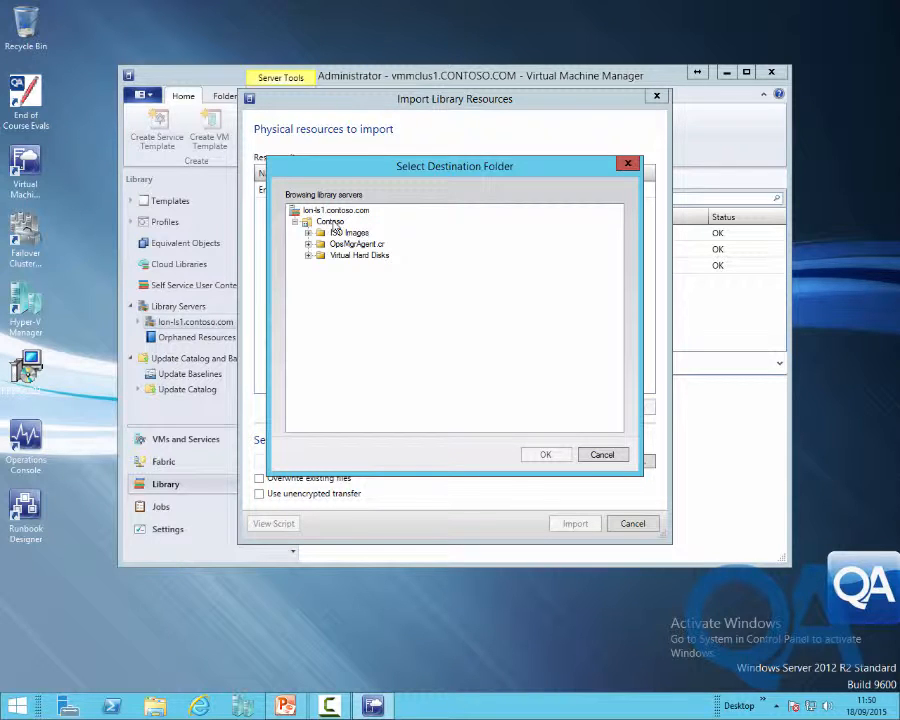
click(331, 222)
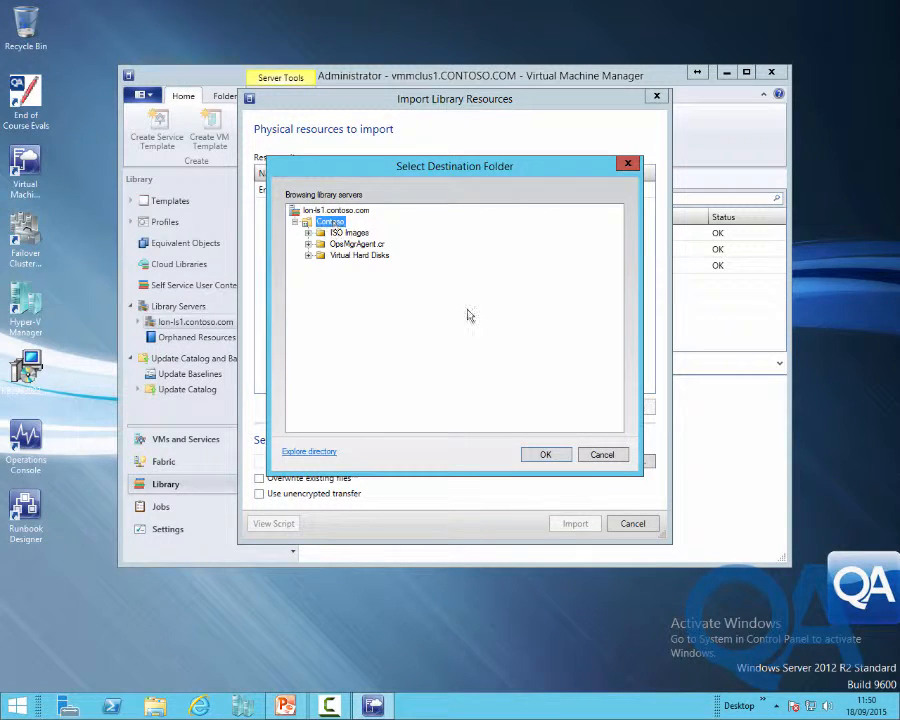
click(545, 455)
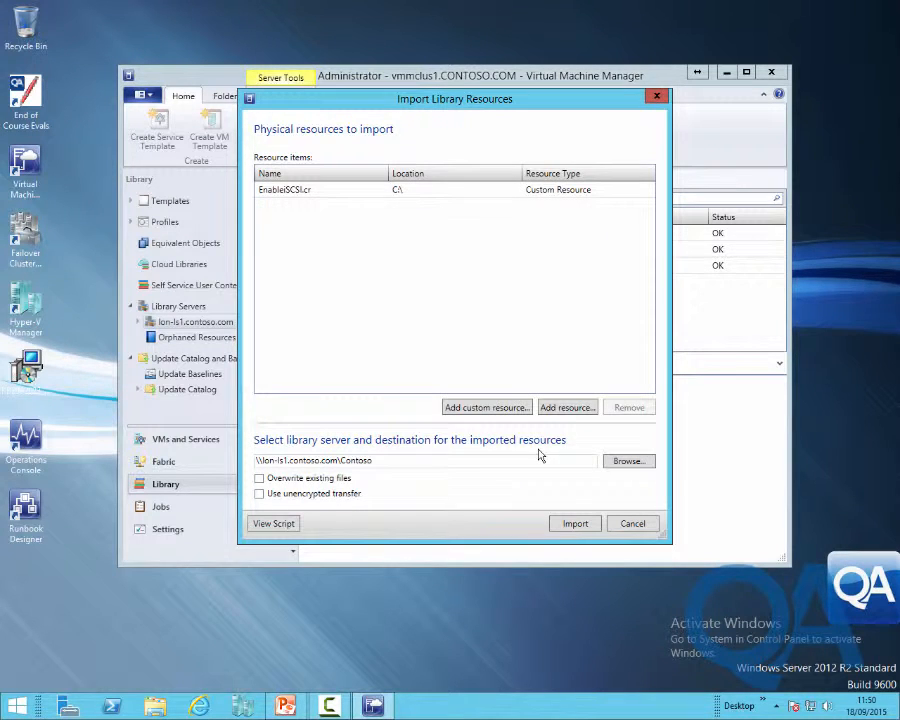
click(571, 524)
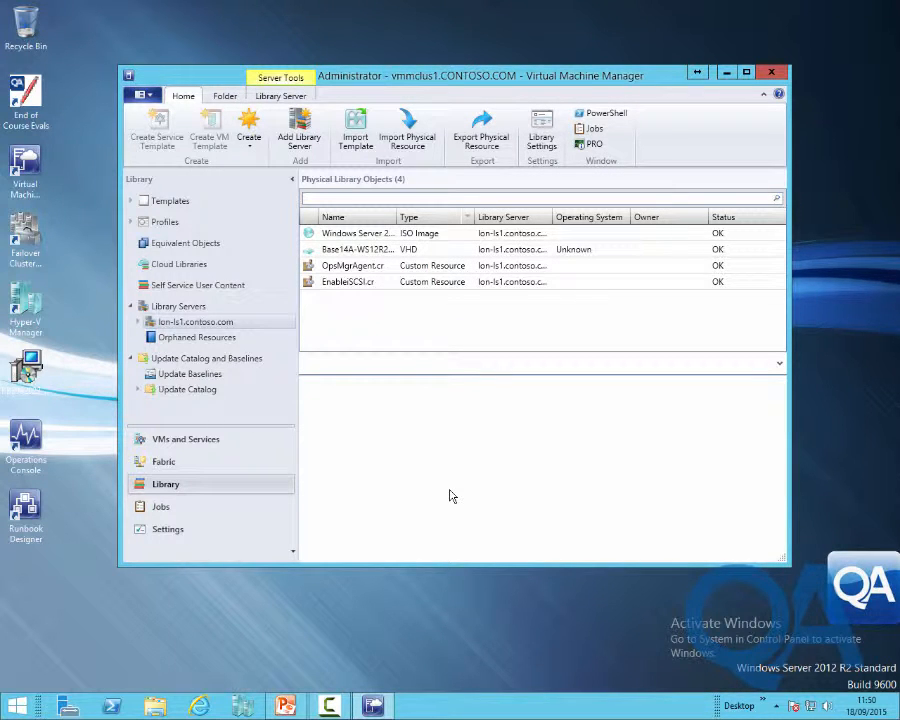
Check the import job in the job history and browse the Contoso library folder on lon-ls1
click(197, 507)
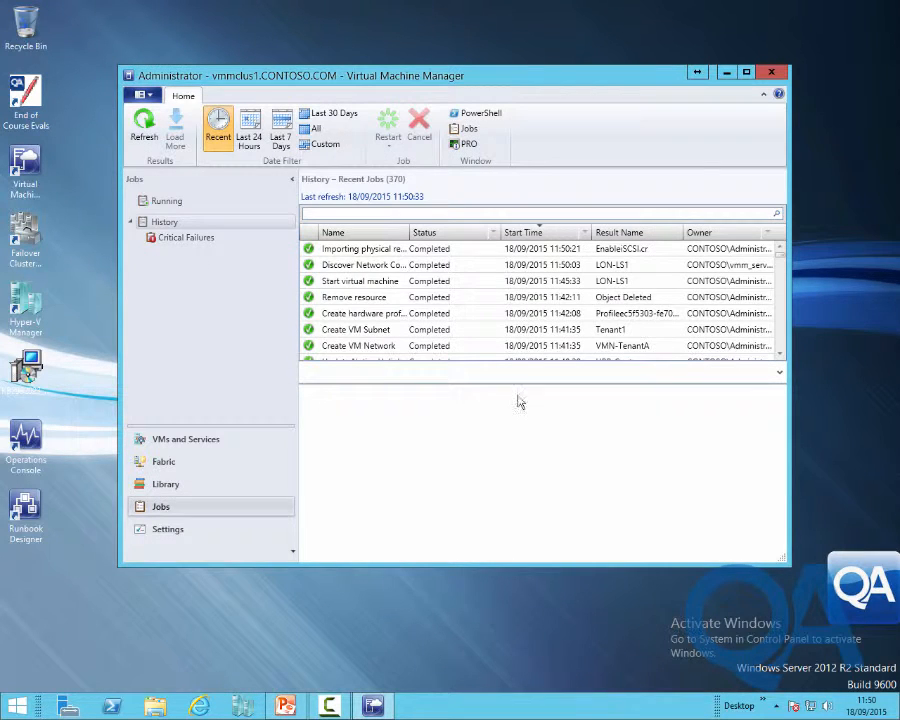
click(167, 486)
click(140, 324)
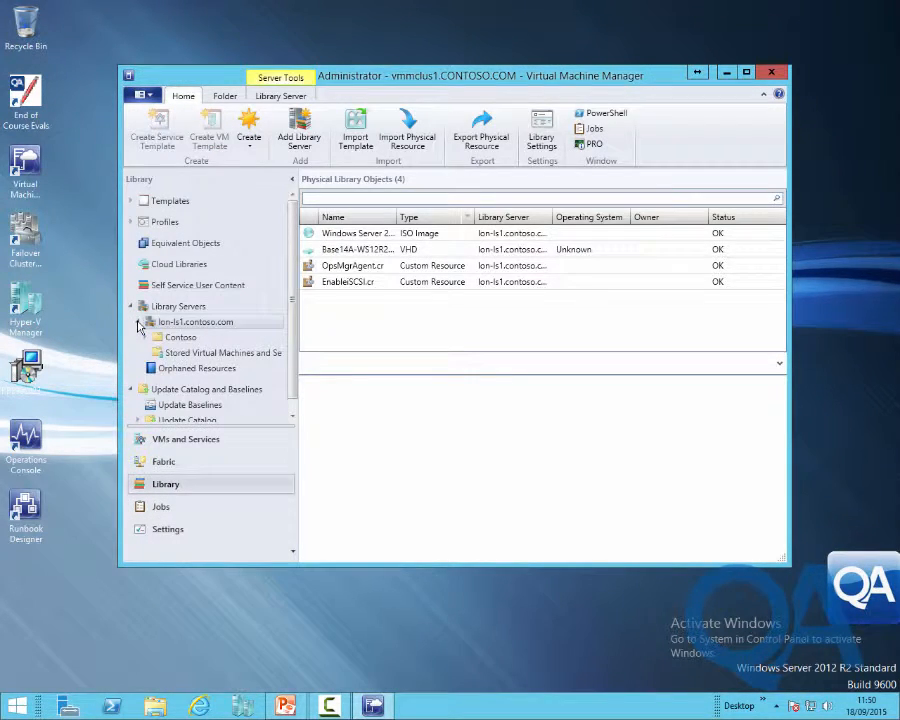
click(145, 337)
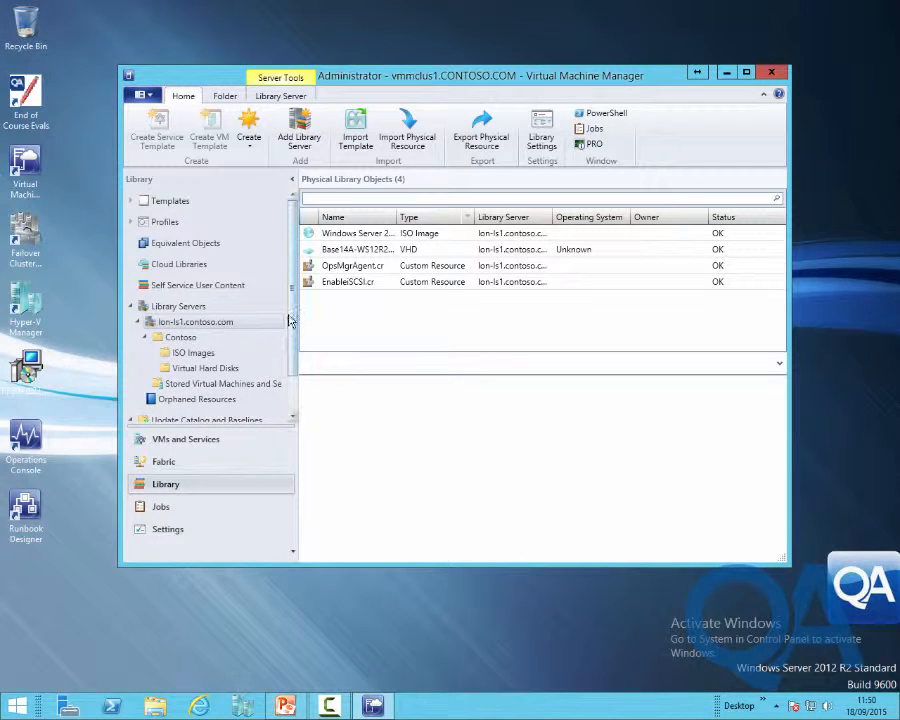
scroll(290, 320, down, 1)
click(184, 310)
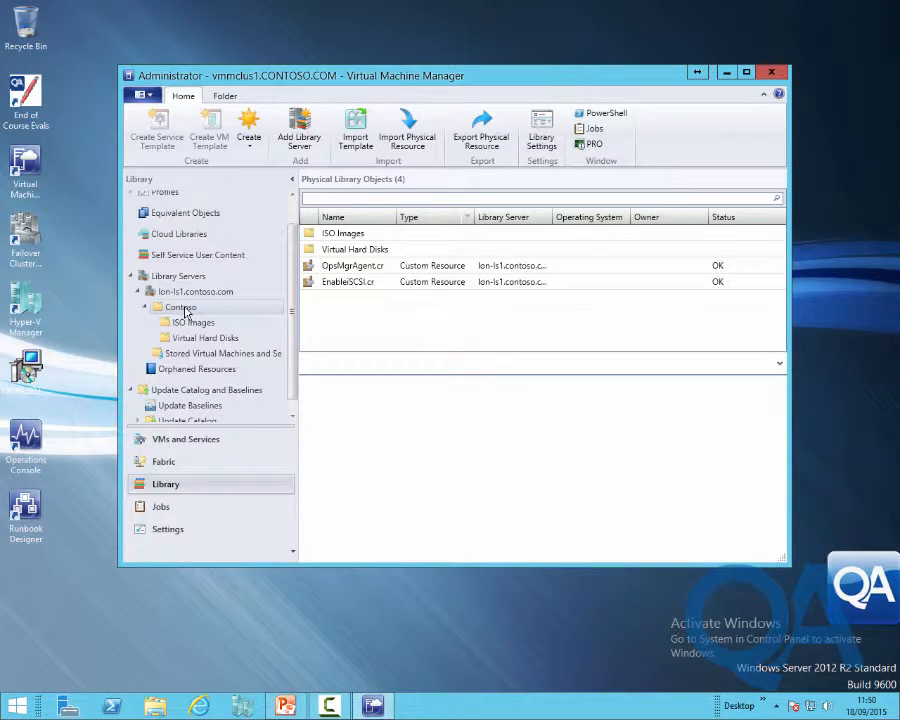
In Fabric, list the Contoso host group's hosts and select lon-host1
click(166, 466)
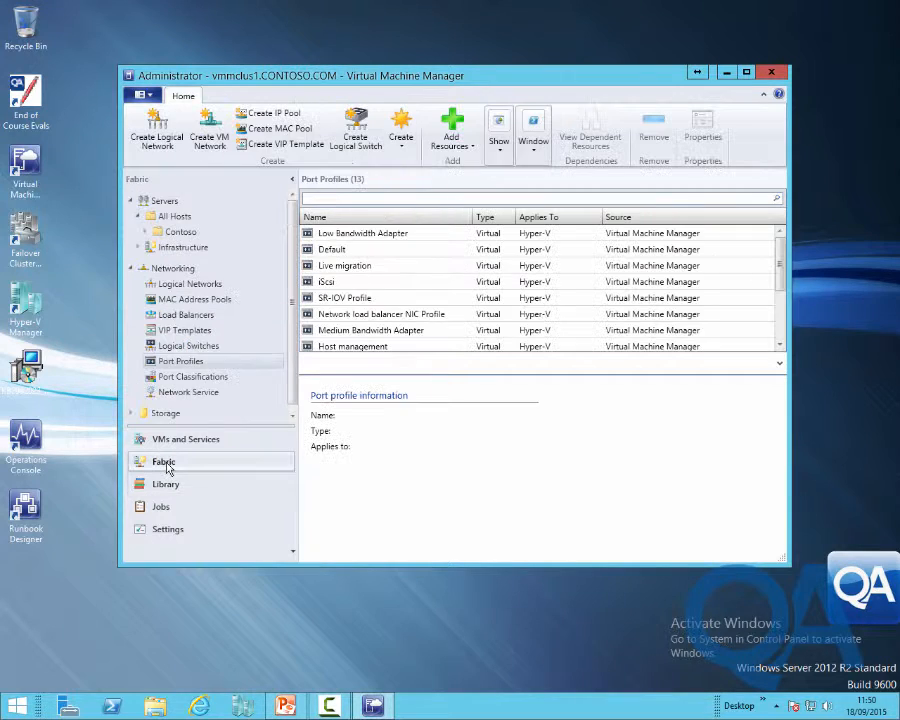
click(180, 233)
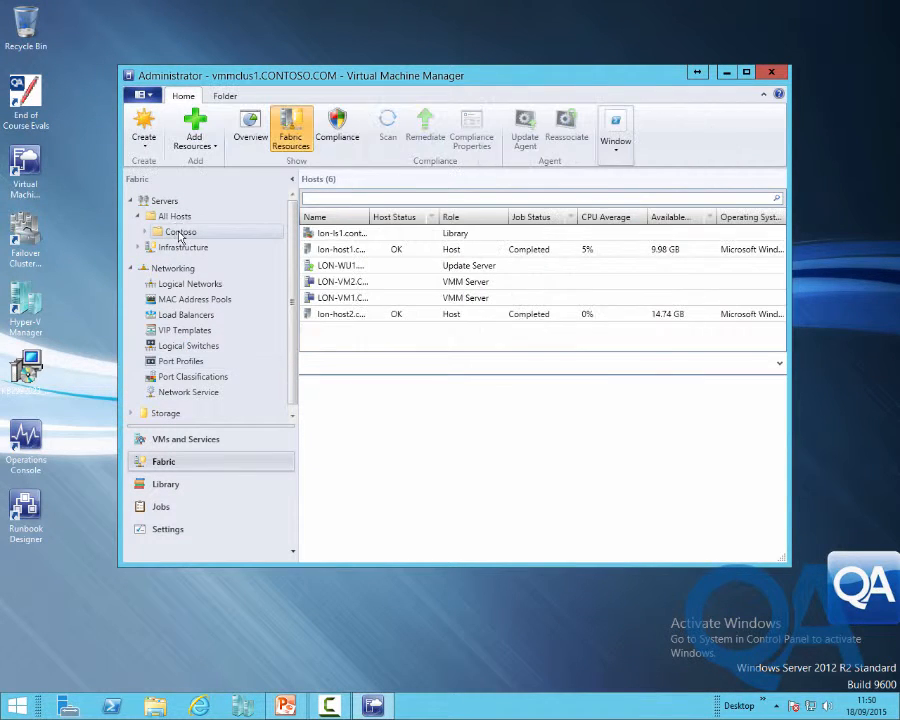
click(349, 238)
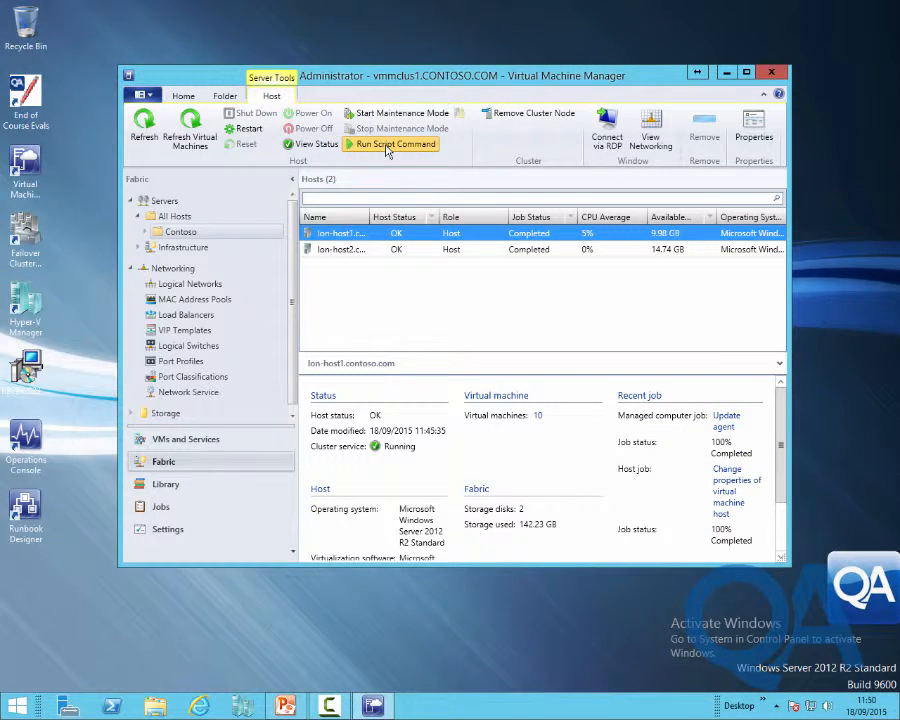
Start a script command on lon-host1 using cmd with the EnableiSCSI.cr script package
click(390, 145)
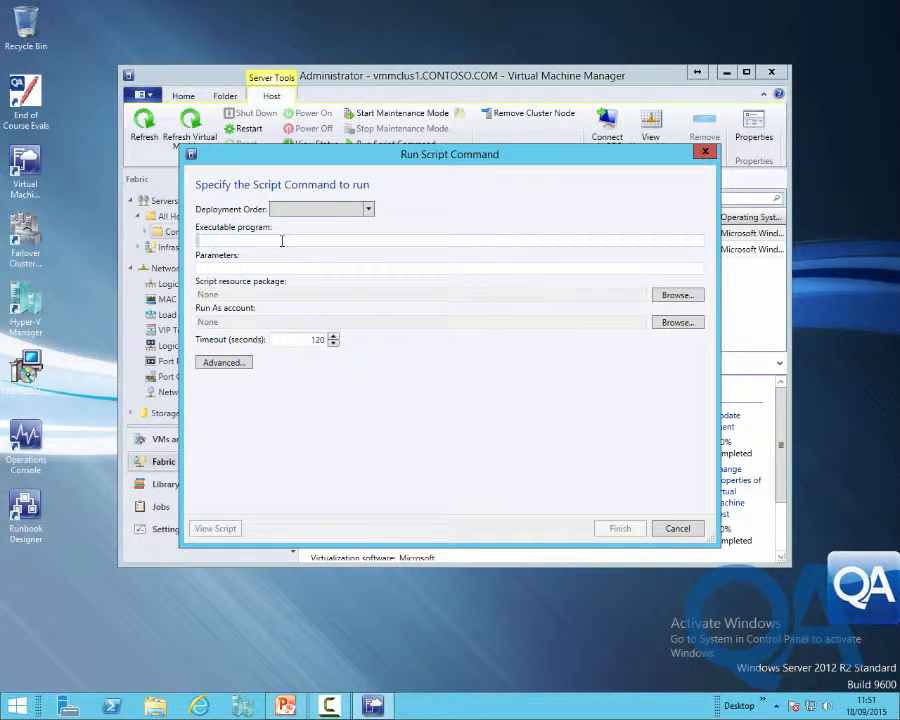
text(cmd.exe)
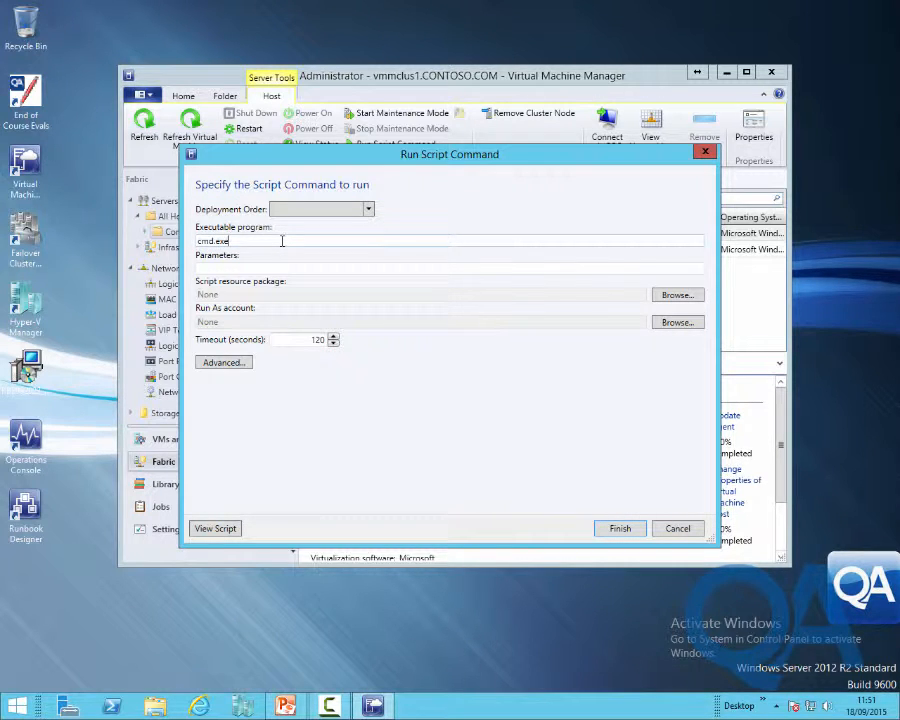
key(Tab)
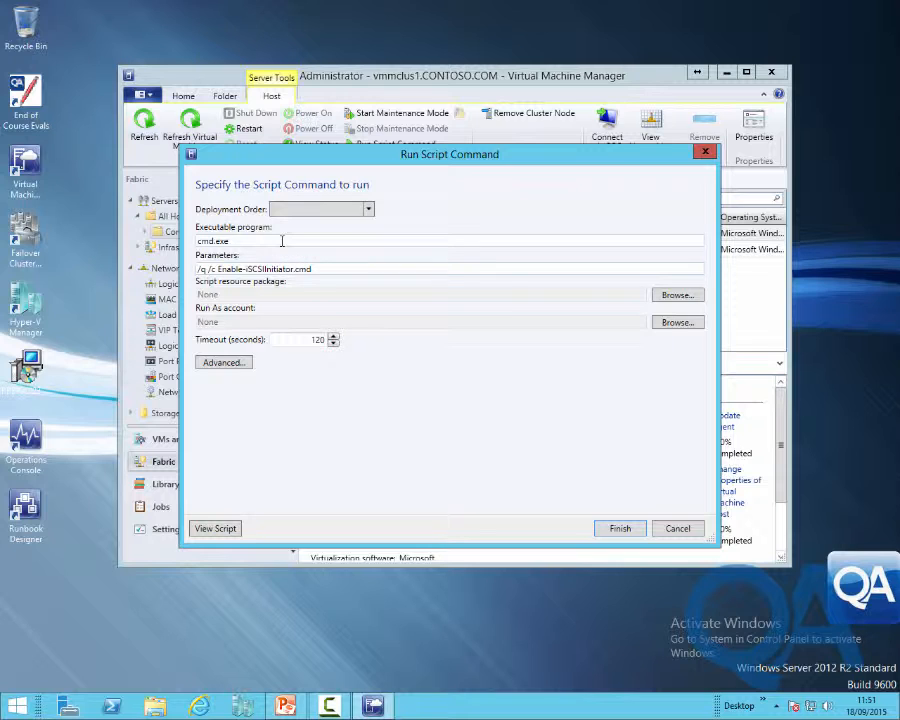
click(678, 296)
click(296, 266)
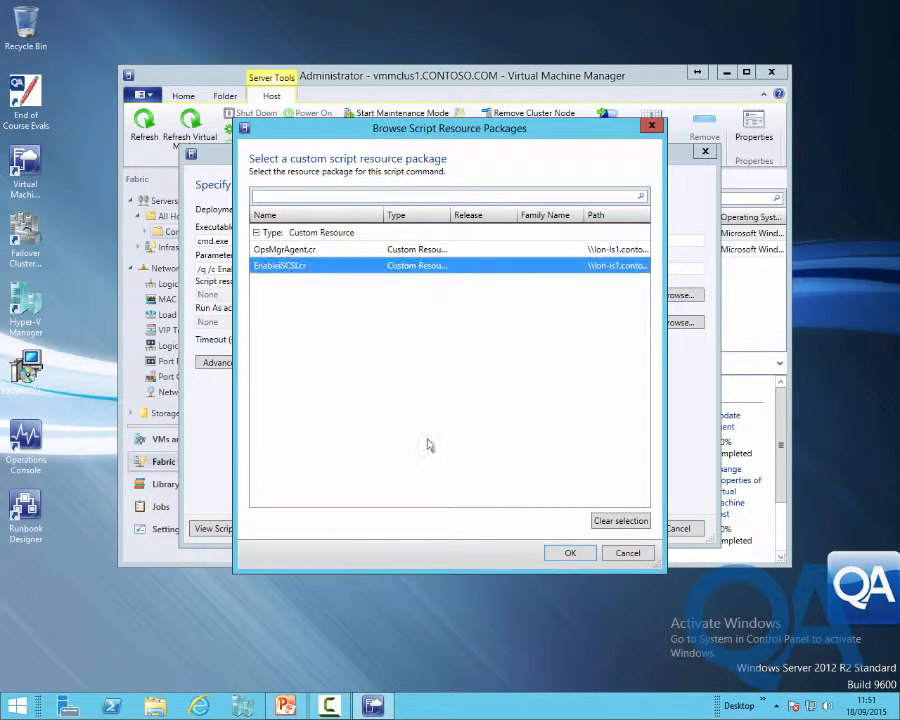
click(570, 553)
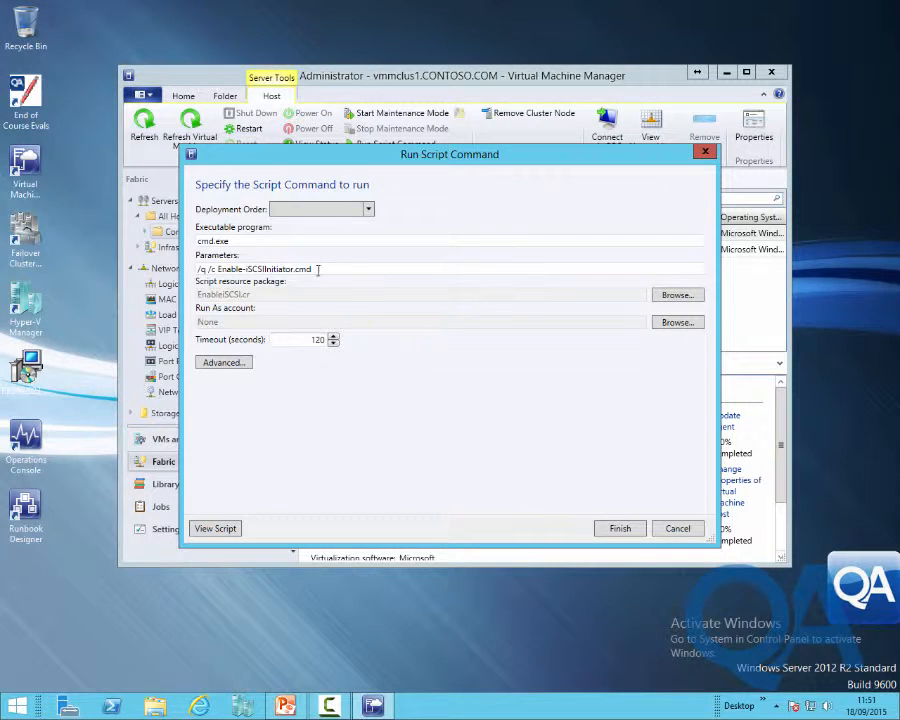
Copy the parameters text, set the Run As account to Administrator, and run the command
drag(315, 269, 200, 270)
right_click(208, 273)
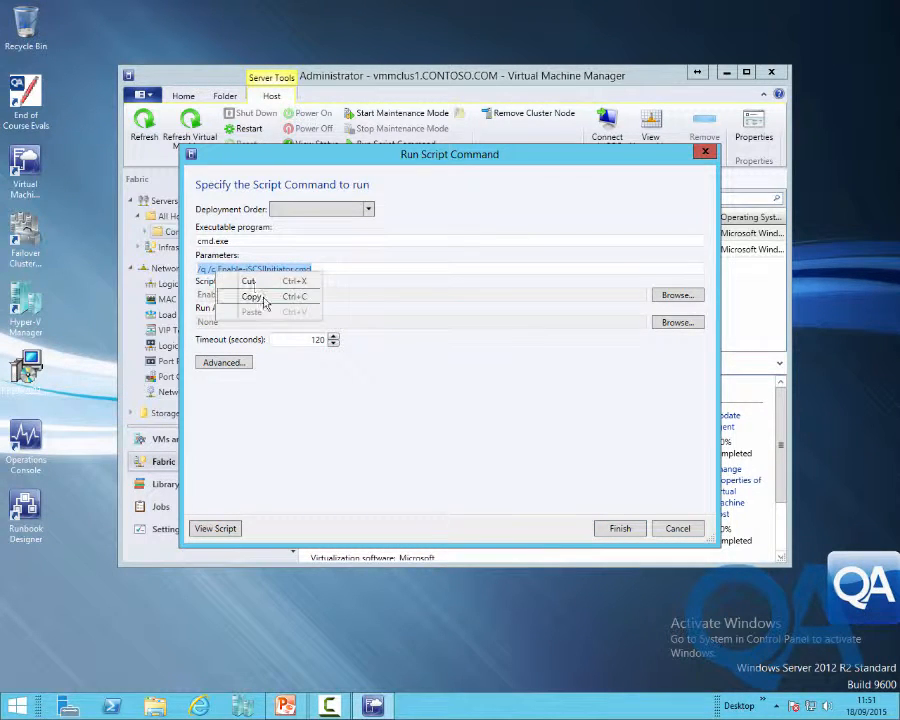
click(256, 296)
click(679, 322)
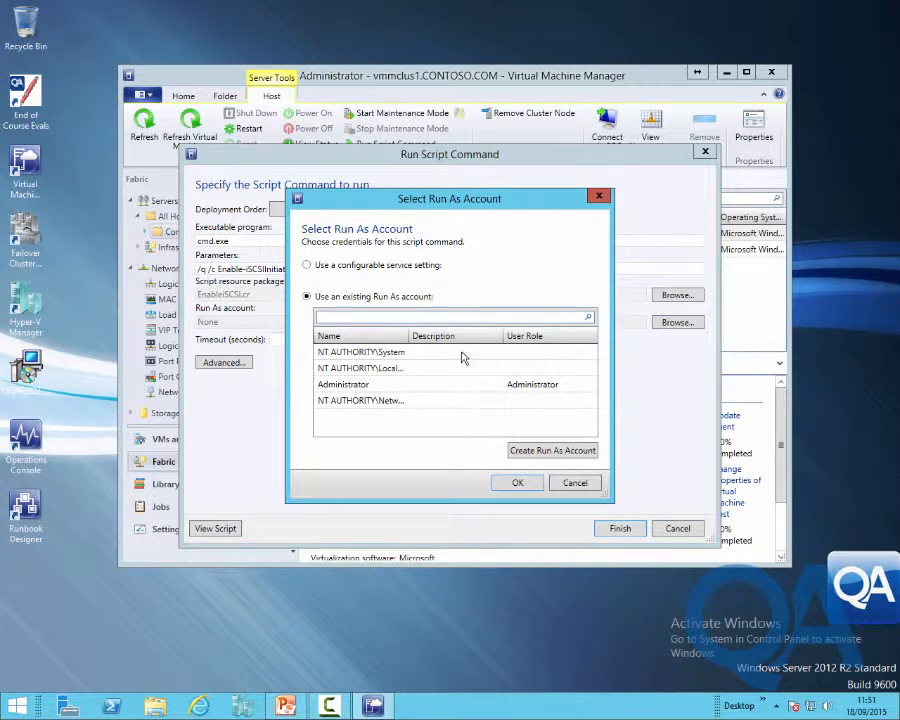
click(372, 386)
click(537, 485)
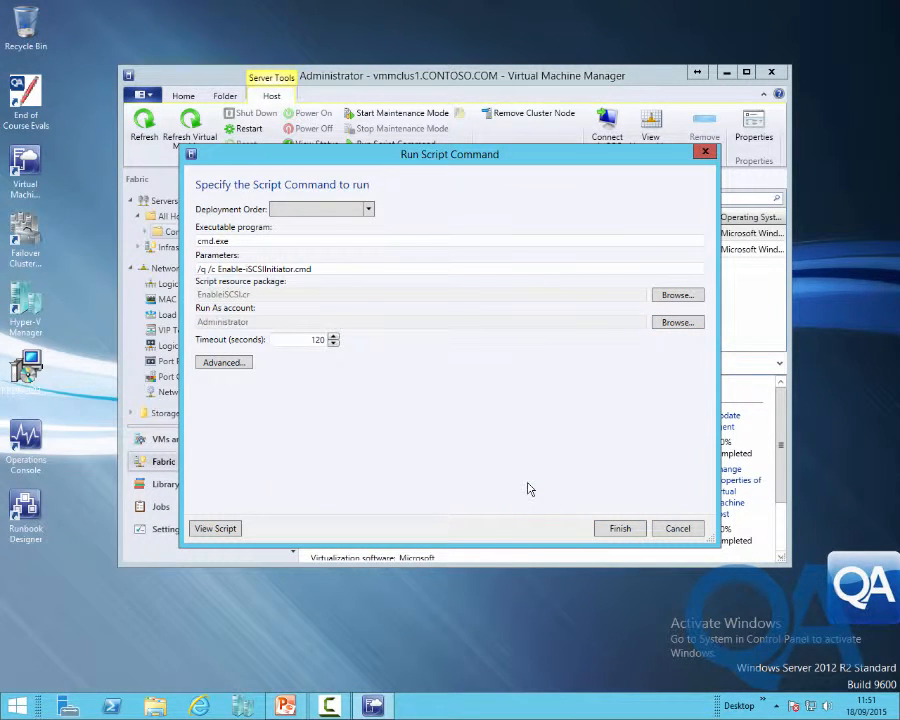
click(619, 529)
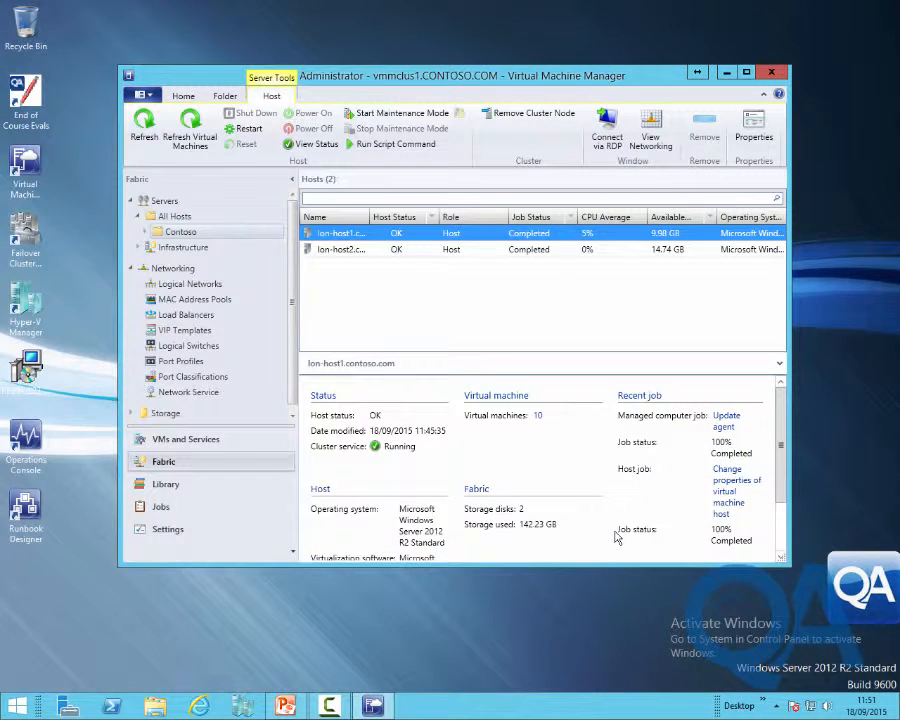
Confirm the script command job finished with exit code 0, then launch Computer Management and expand Services and Applications
click(174, 512)
click(355, 248)
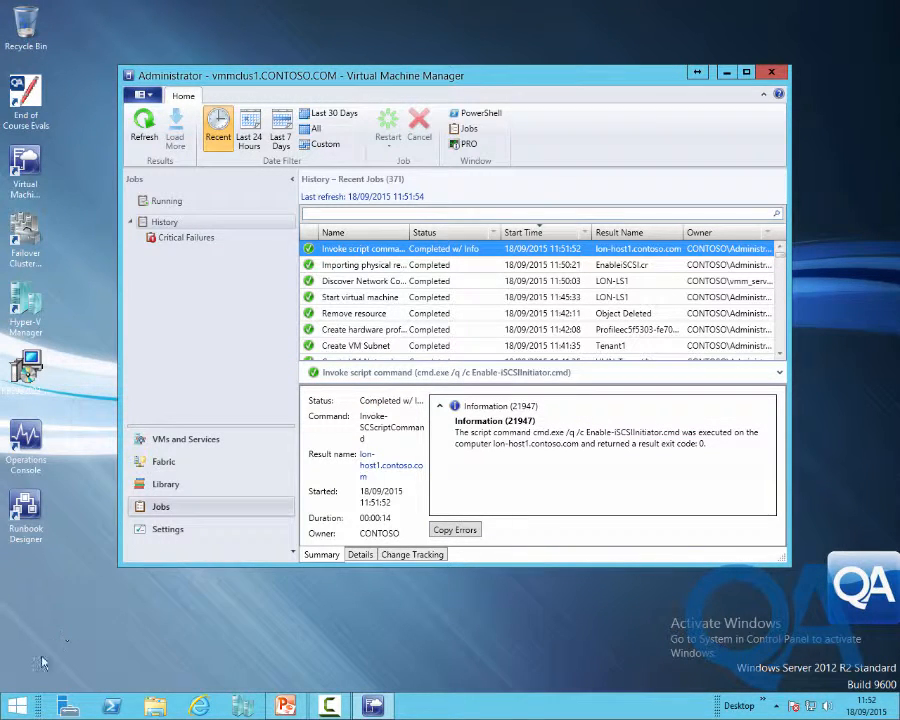
right_click(9, 708)
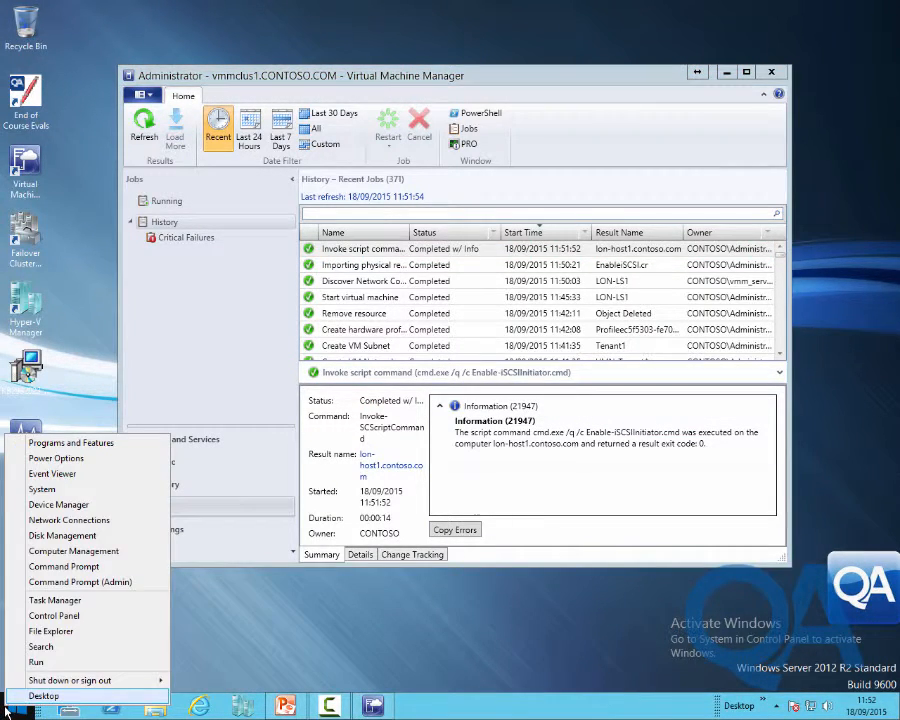
click(47, 563)
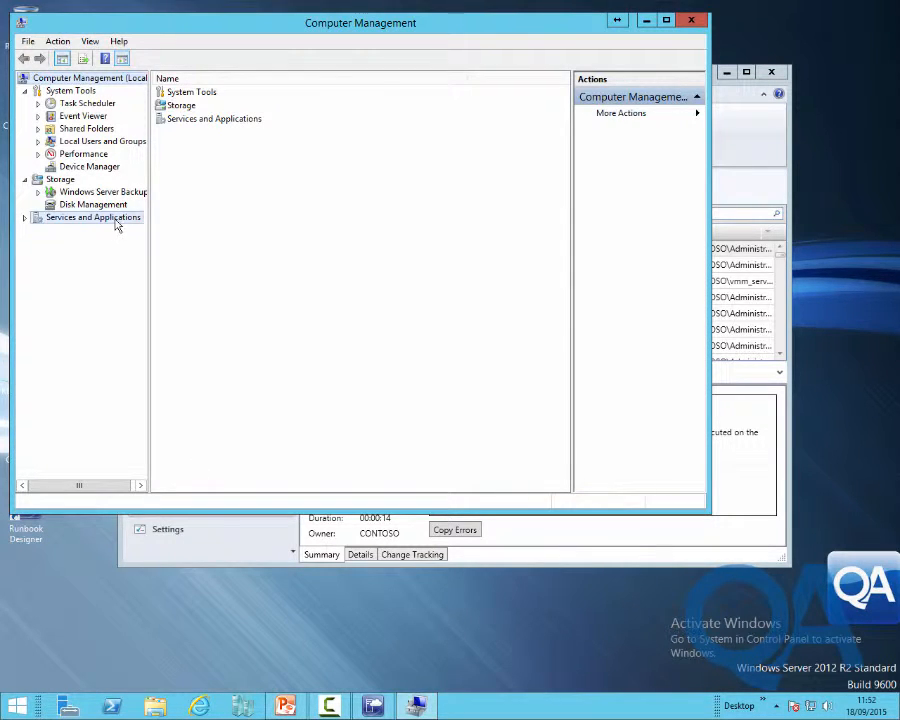
double_click(114, 220)
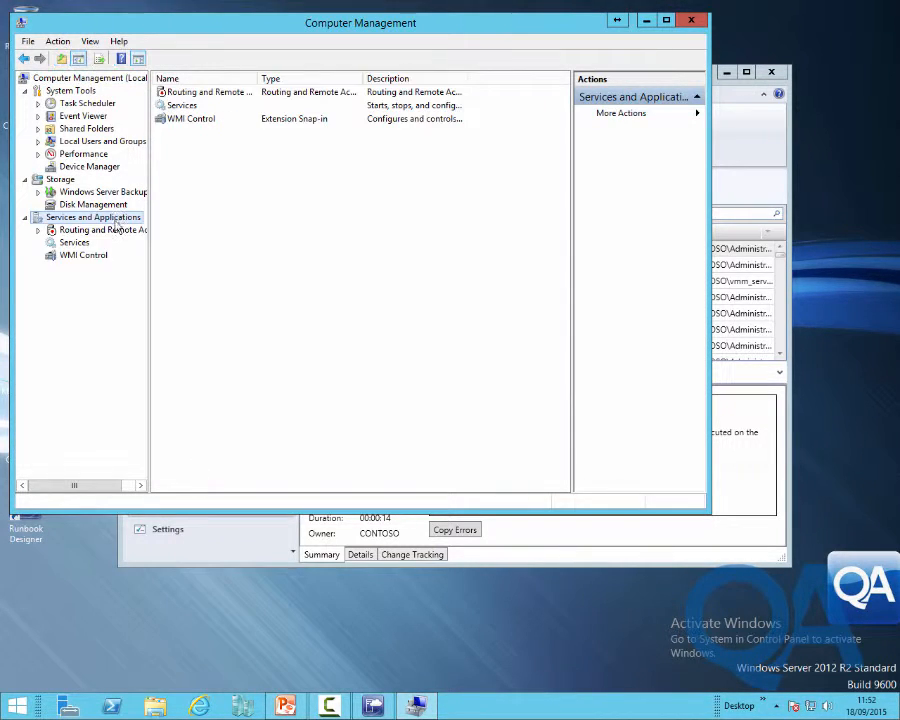
Verify Microsoft iSCSI Initiator Service is Running with Automatic startup, close Computer Management, and select lon-host2
click(86, 245)
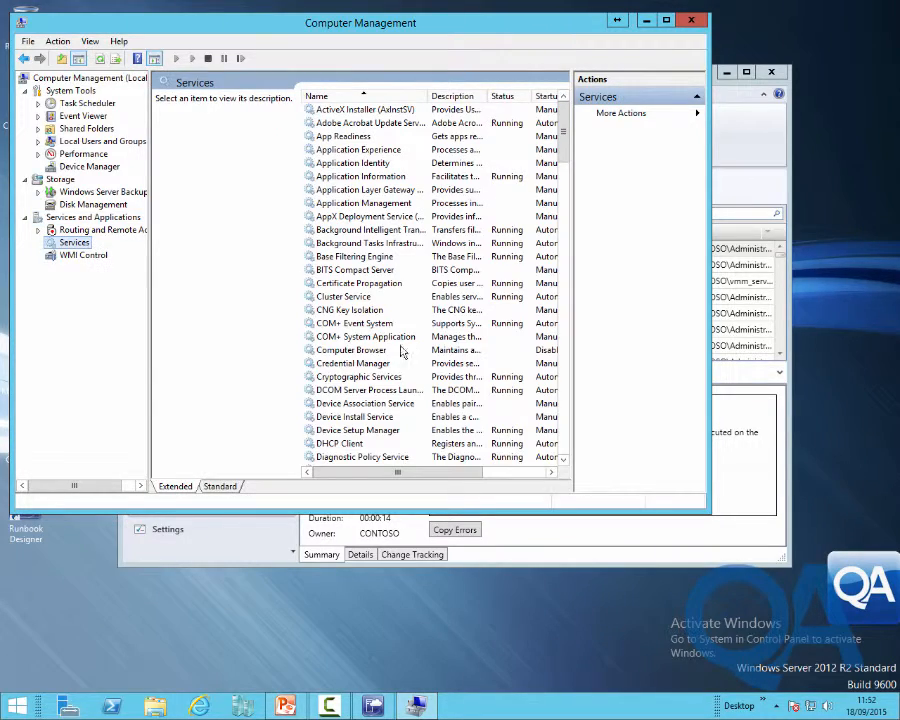
click(398, 337)
scroll(390, 370, down, 17)
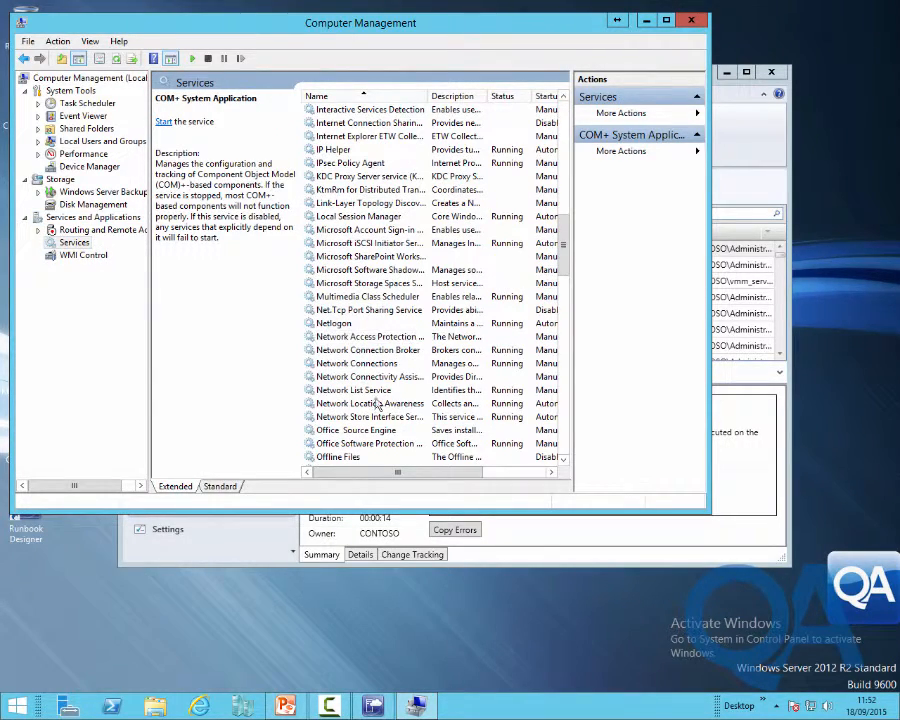
click(318, 243)
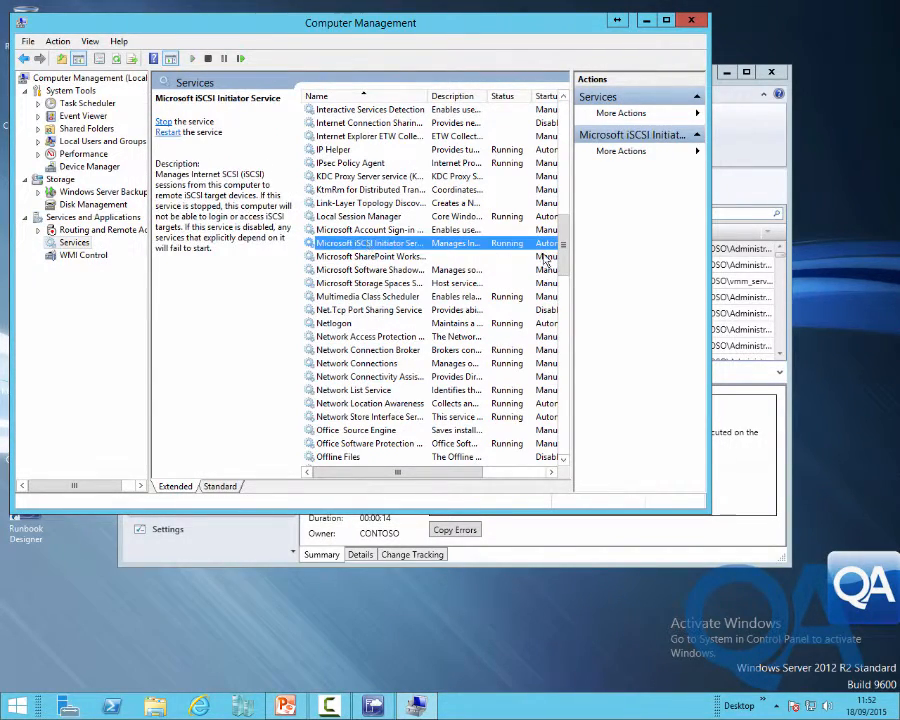
drag(442, 473, 467, 479)
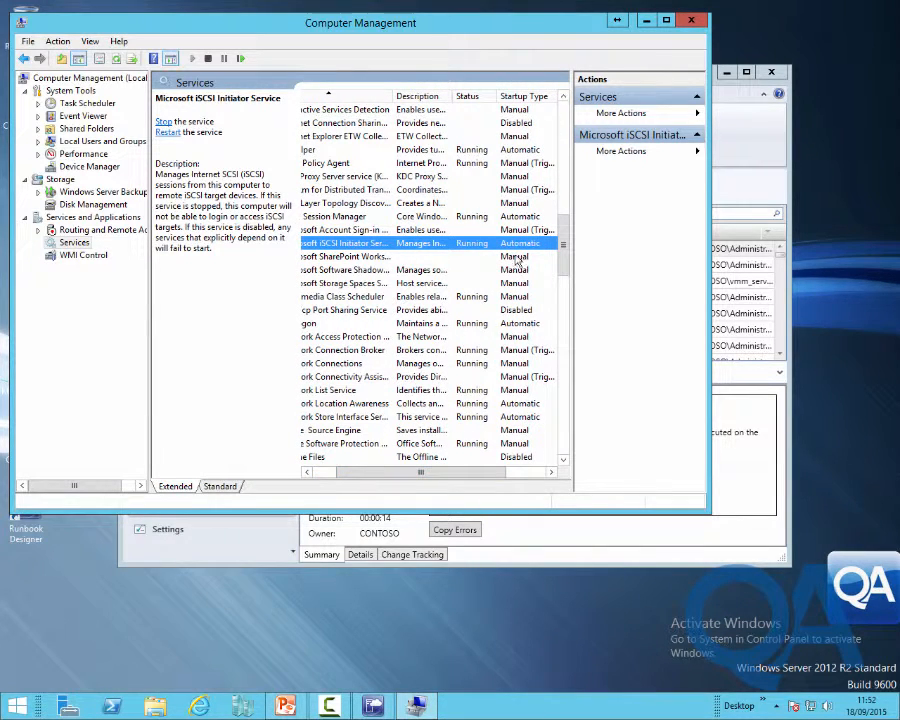
click(693, 24)
click(240, 464)
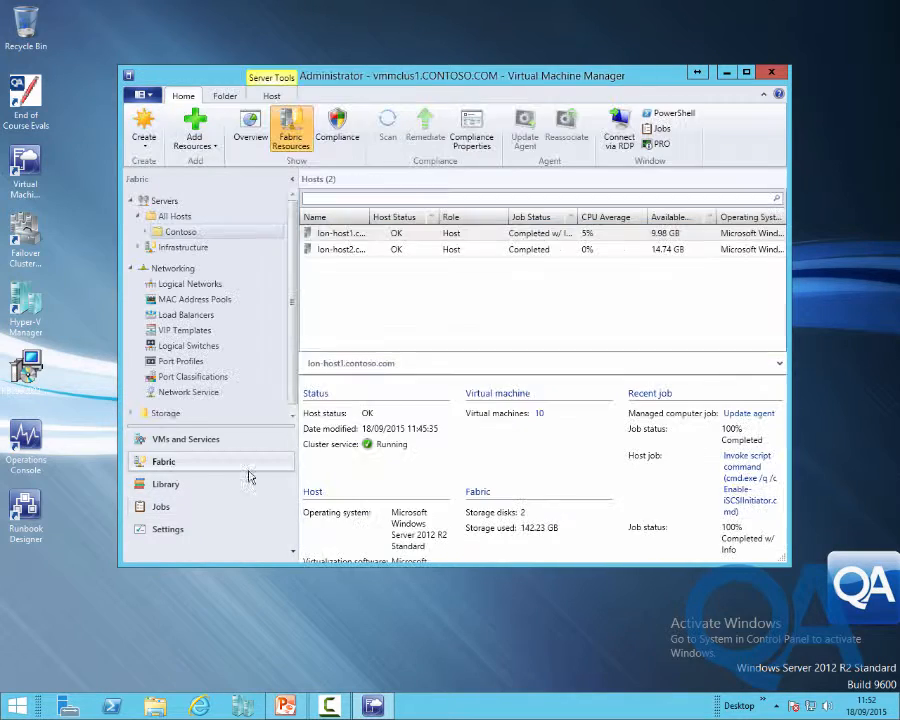
click(358, 249)
Start a script command on lon-host2 with cmd.exe and the pasted /q /c Enable-iSCSIInitiator.cmd parameters
right_click(362, 252)
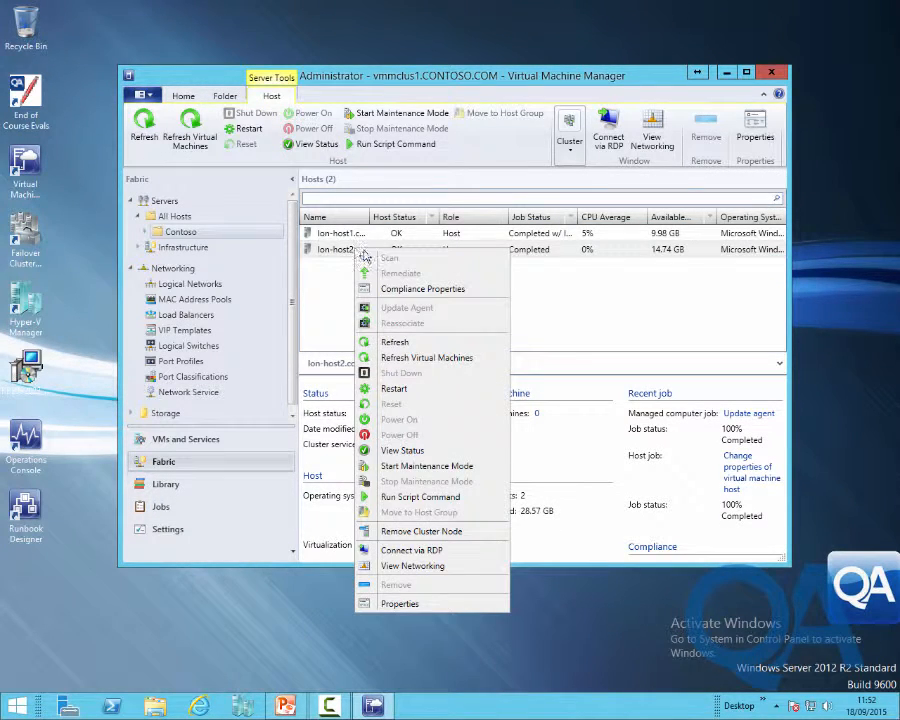
click(423, 497)
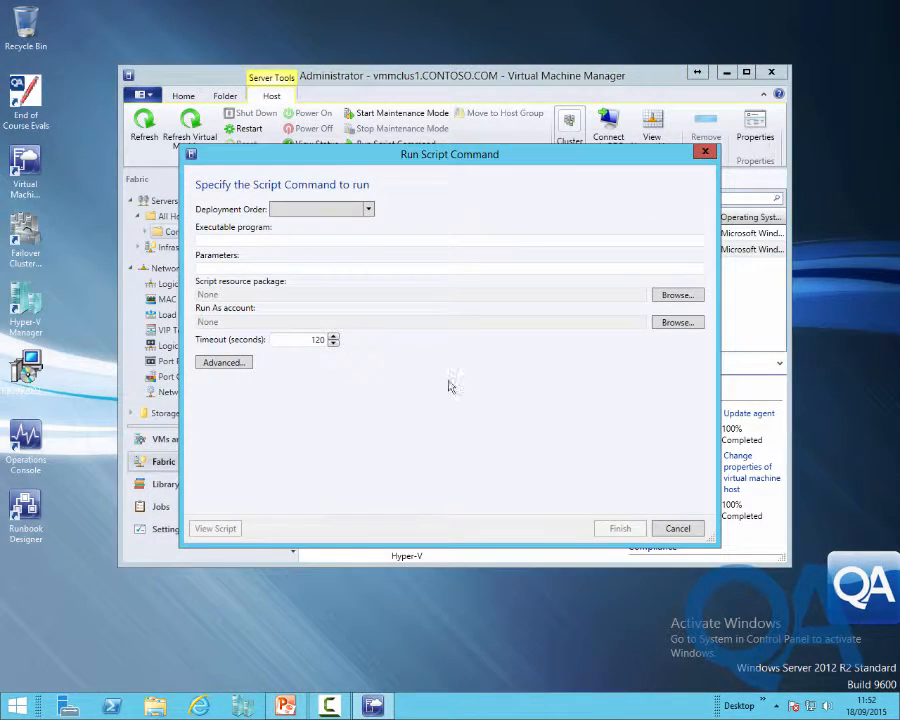
click(309, 241)
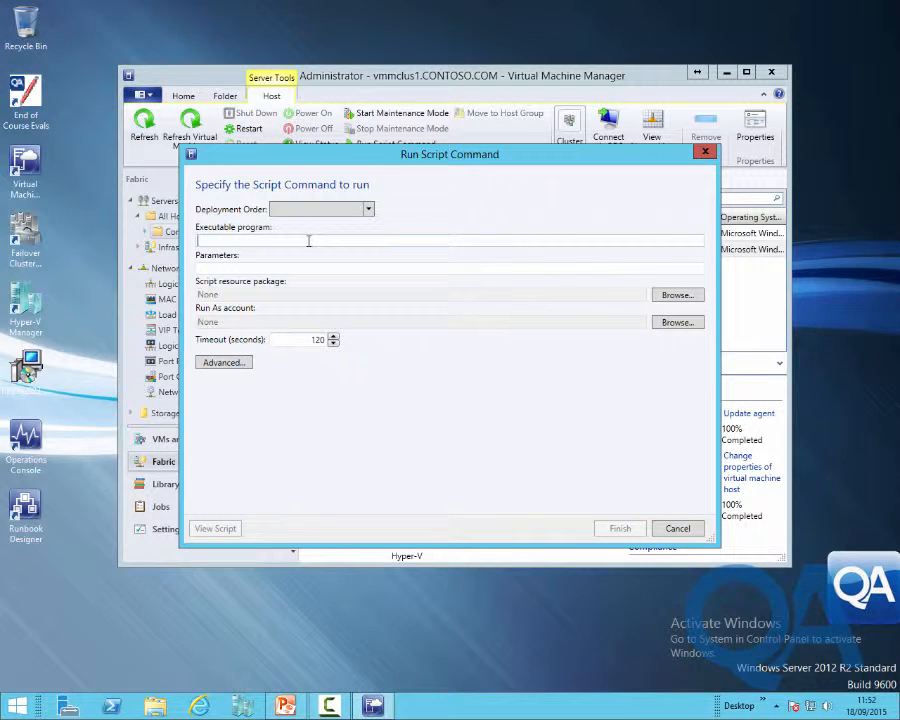
text(cmd)
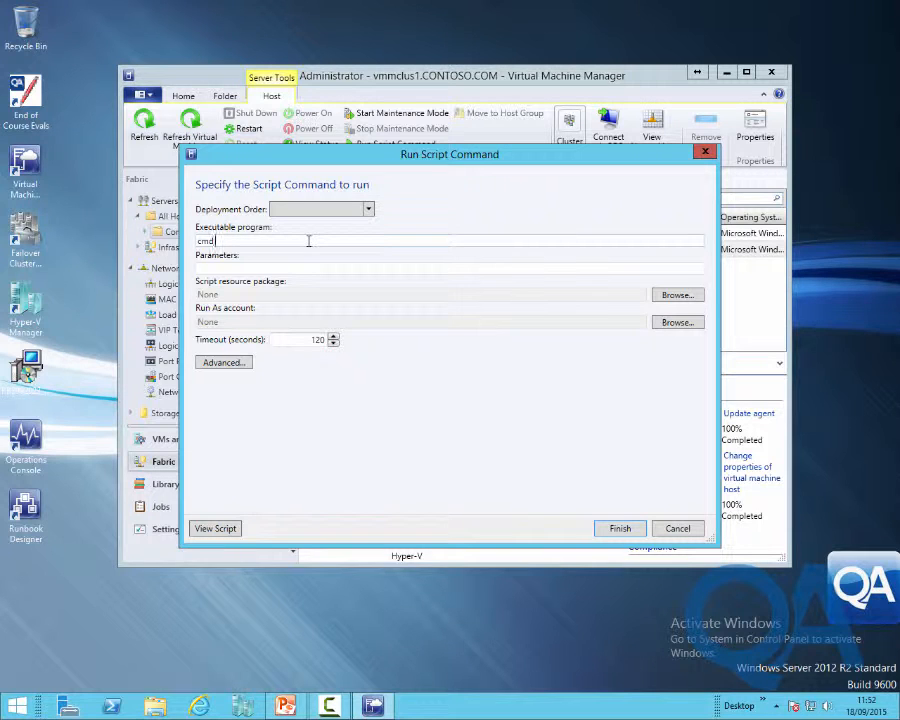
text(.exe)
key(Tab)
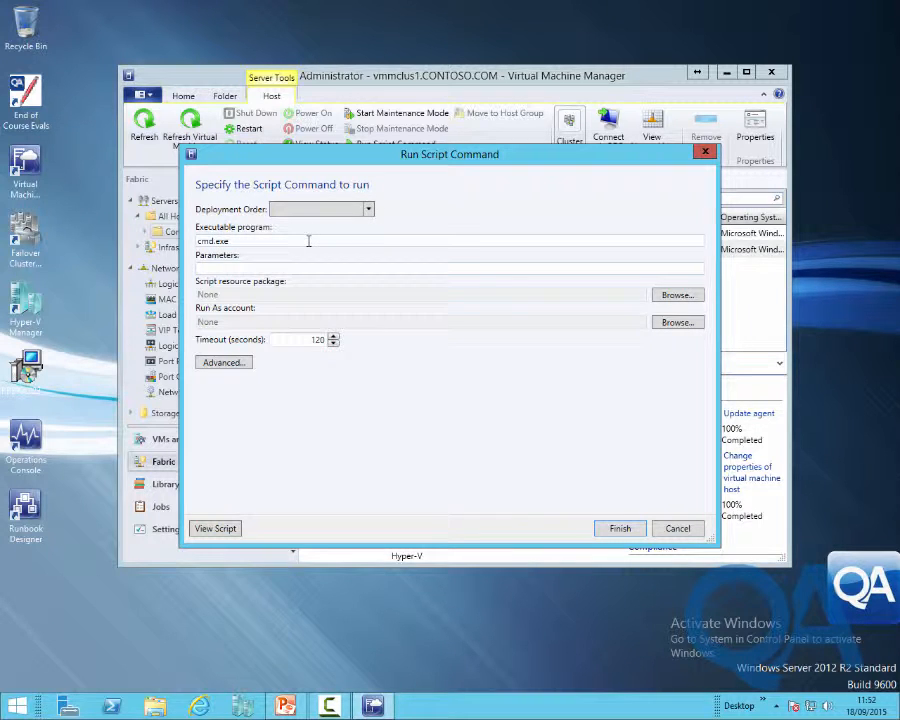
text(/q /c Enable-iSCSIInitiator.cmd)
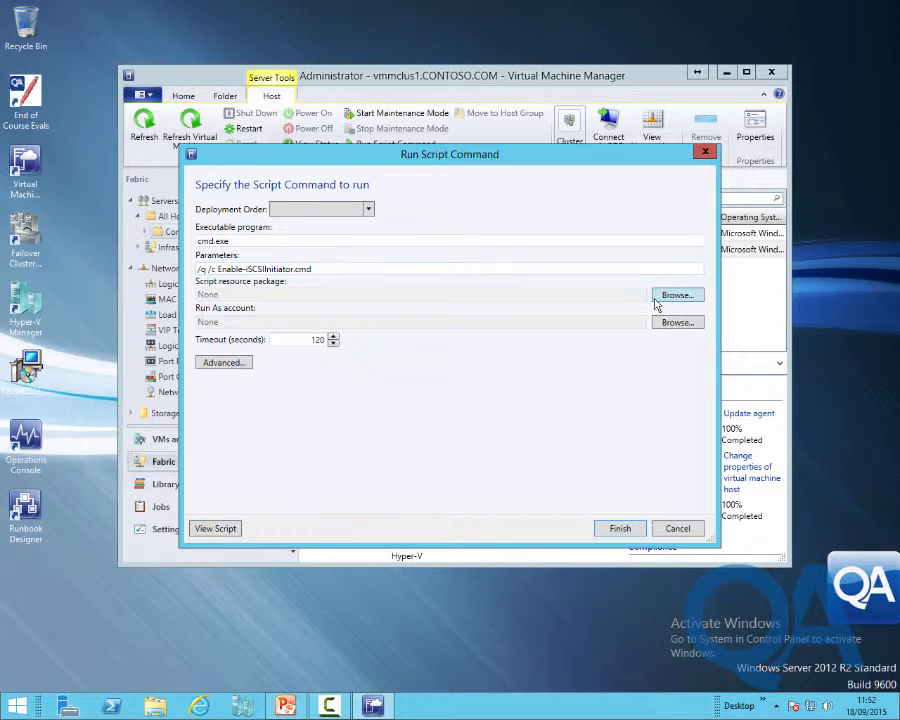
Choose the EnableiSCSI.cr package and Administrator Run As account, then run the command
click(670, 296)
click(281, 266)
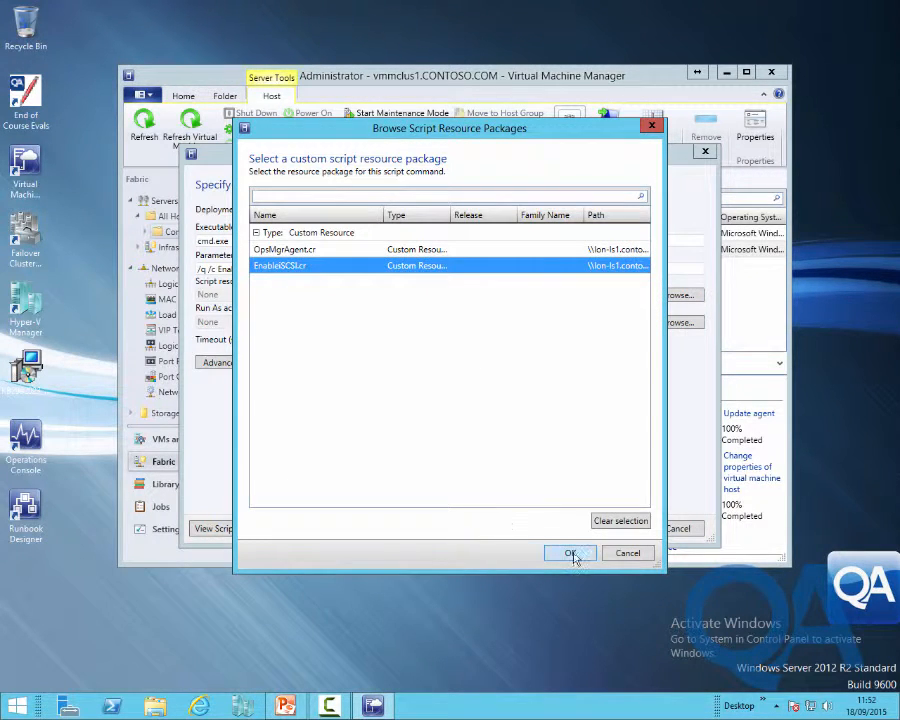
click(572, 554)
click(668, 322)
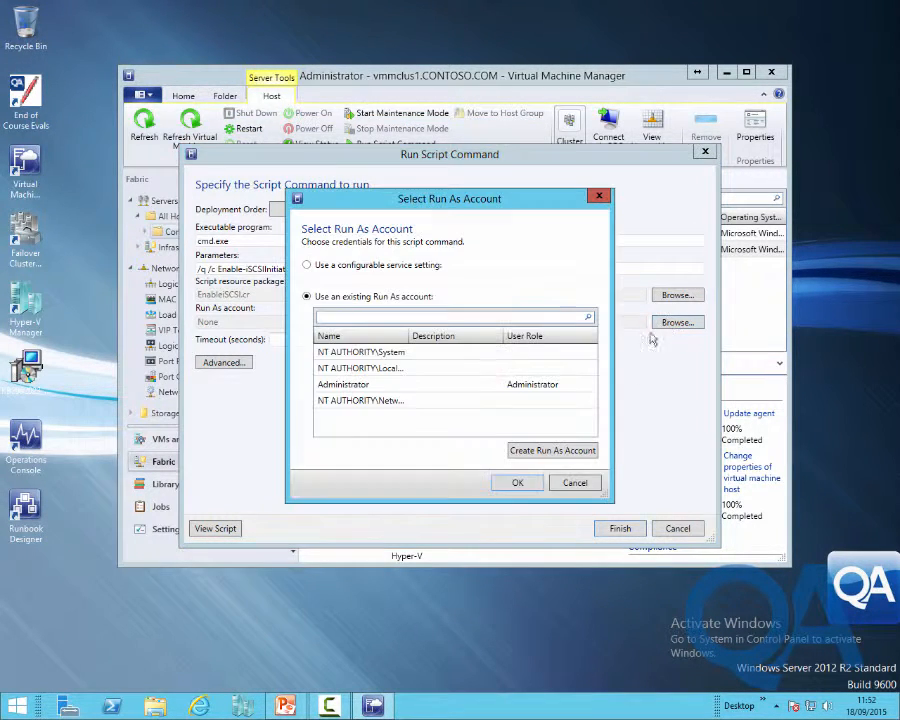
click(345, 386)
click(514, 483)
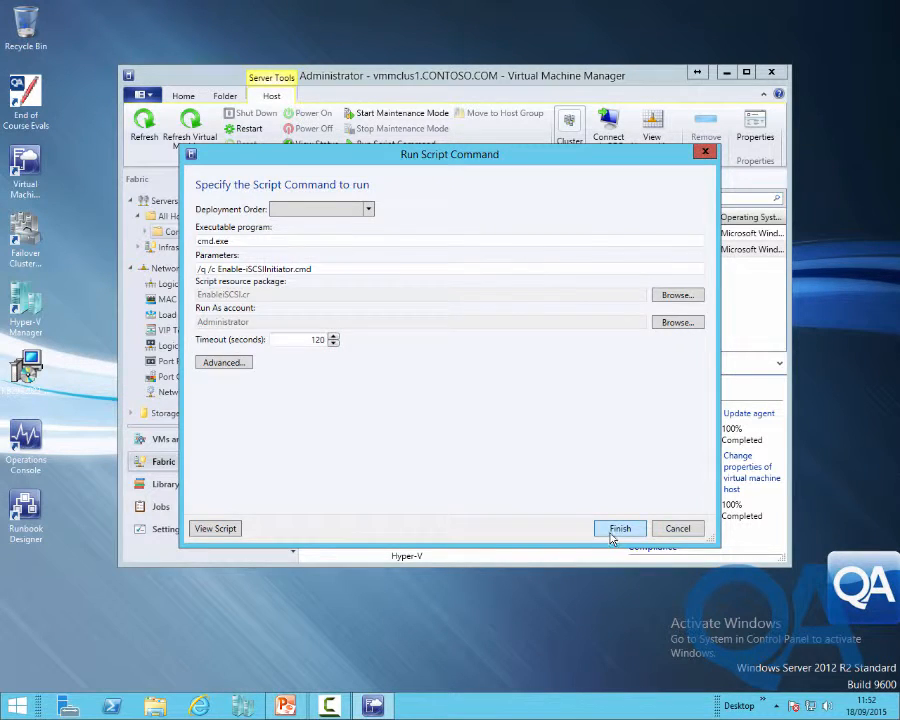
click(620, 528)
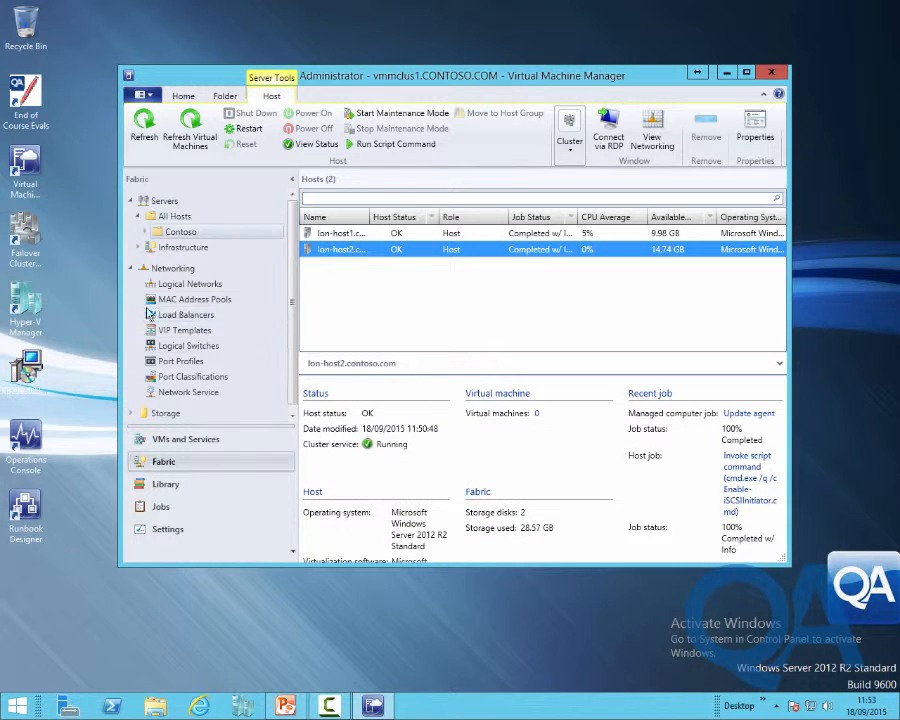
Connect to the LON-DC1 virtual machine via console from VMs and Services
click(214, 445)
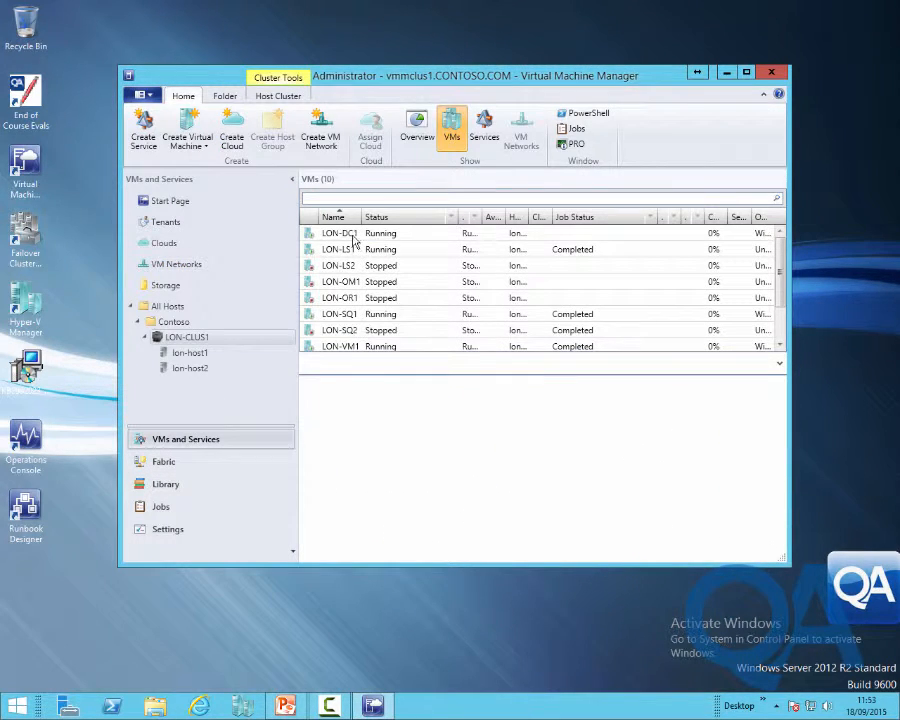
right_click(355, 240)
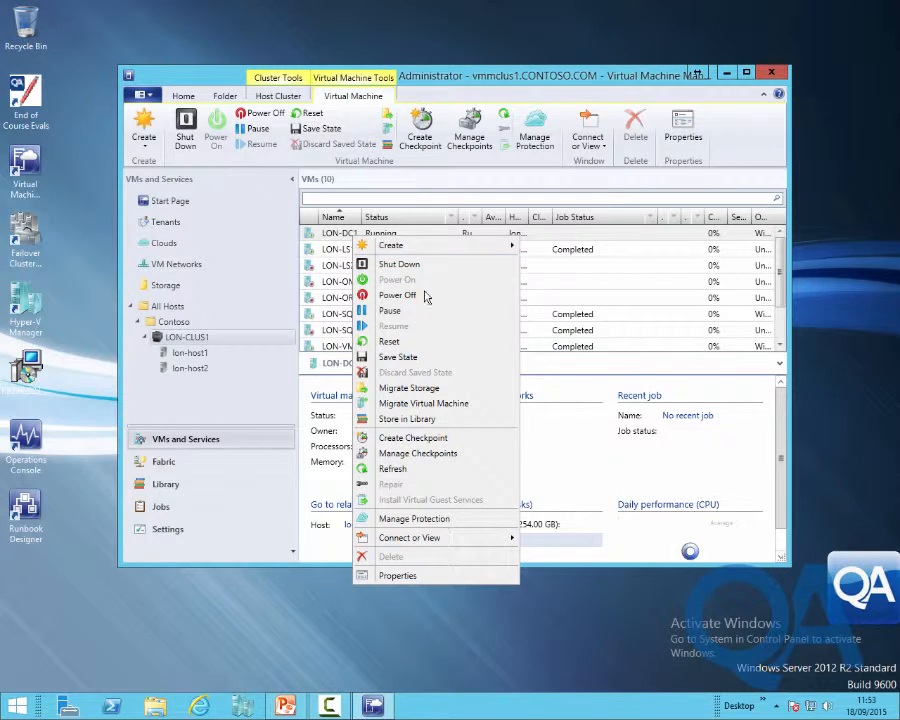
mouse_move(430, 537)
click(556, 544)
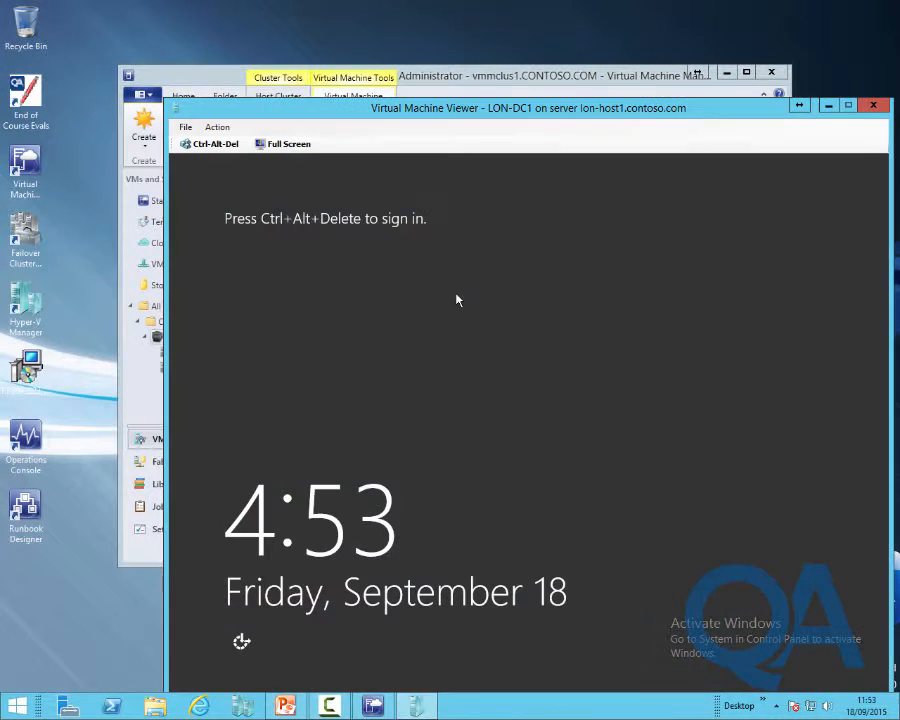
Sign in to LON-DC1 as the domain administrator with the account password
click(207, 146)
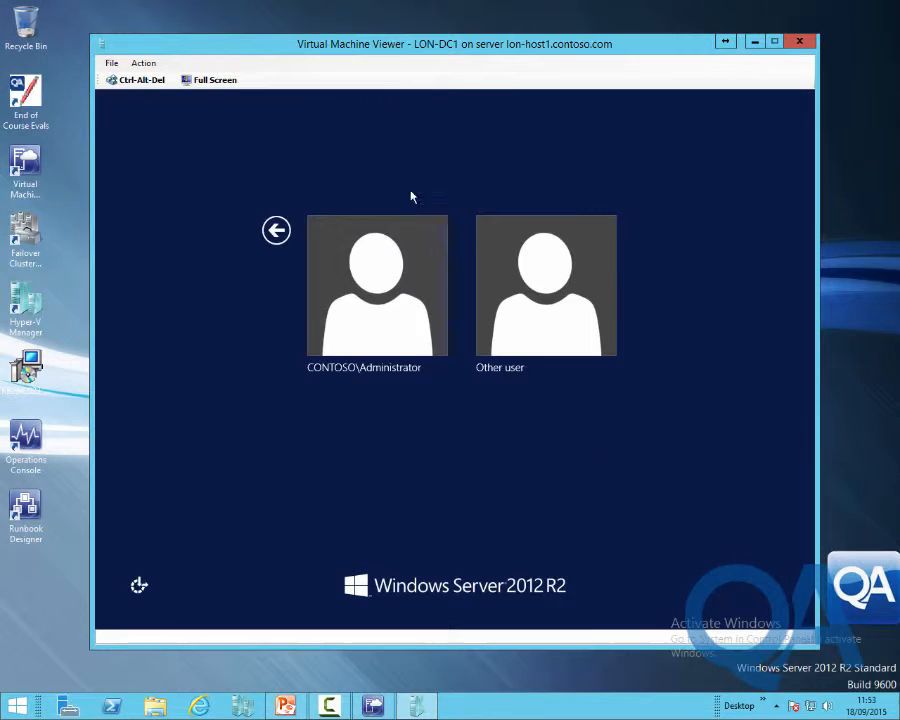
click(407, 242)
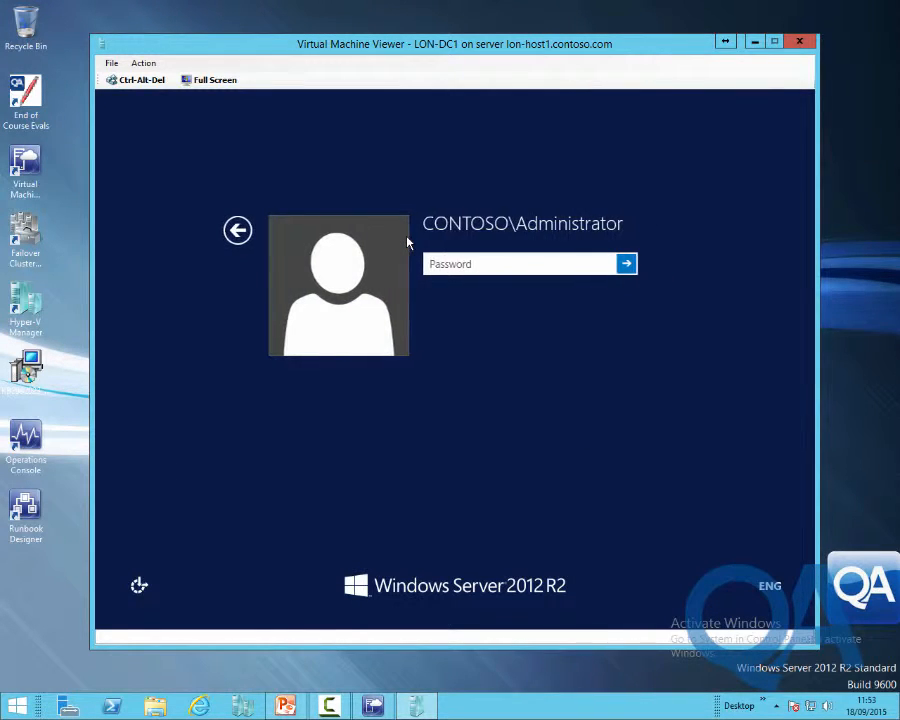
text(Pa$$w0rd)
key(Return)
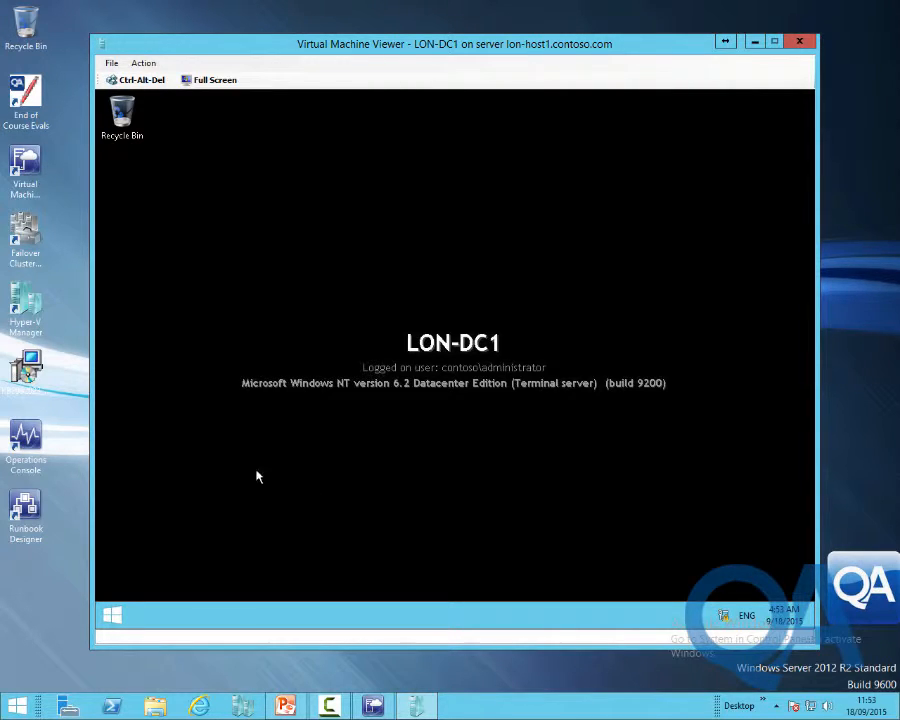
Launch Server Manager and a Windows PowerShell console on LON-DC1
click(112, 618)
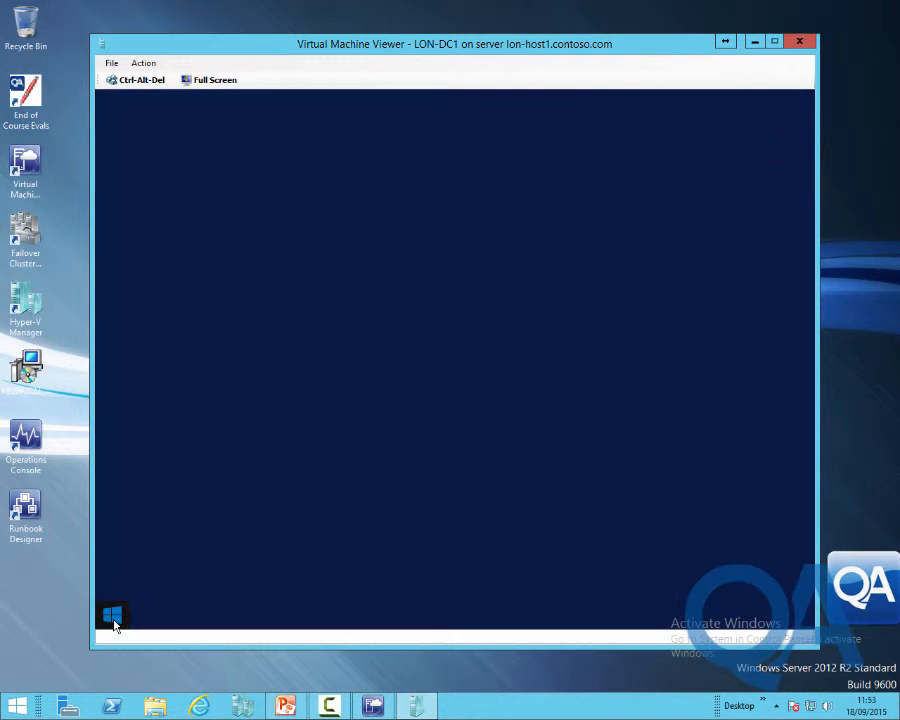
click(240, 255)
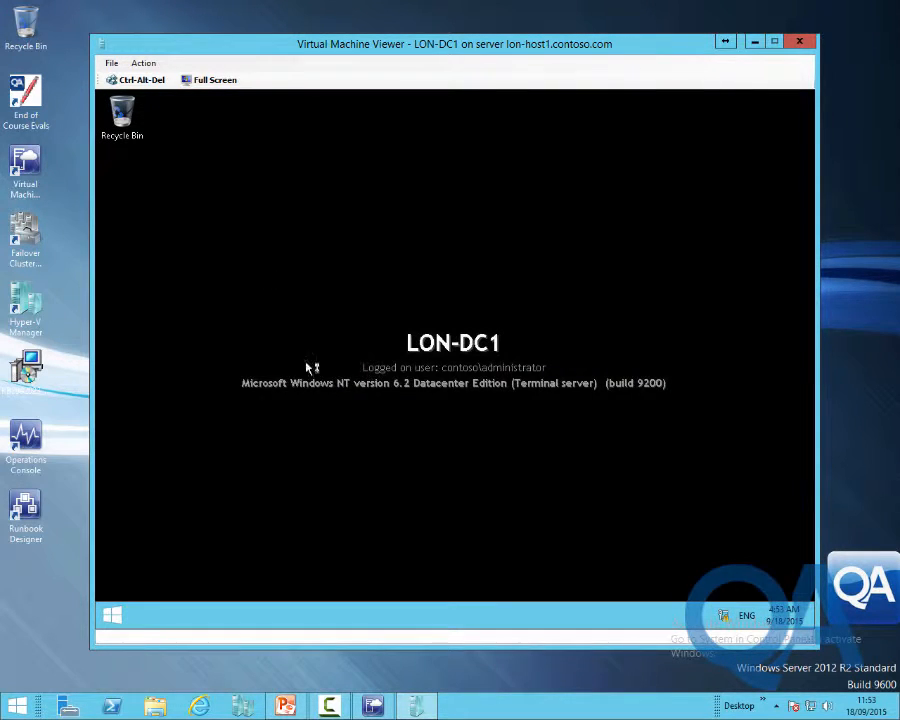
click(113, 618)
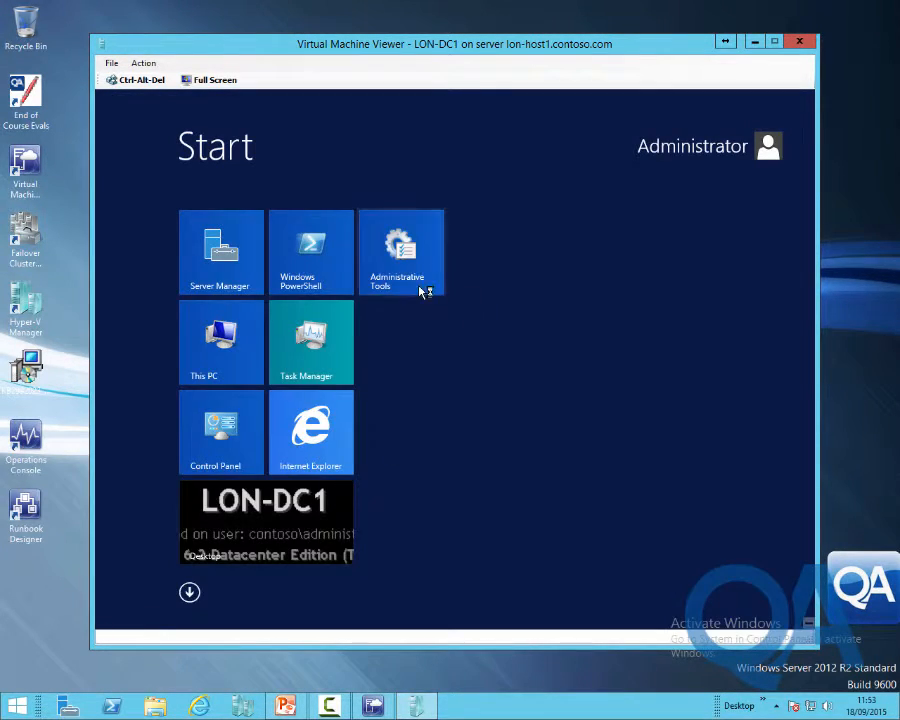
click(292, 268)
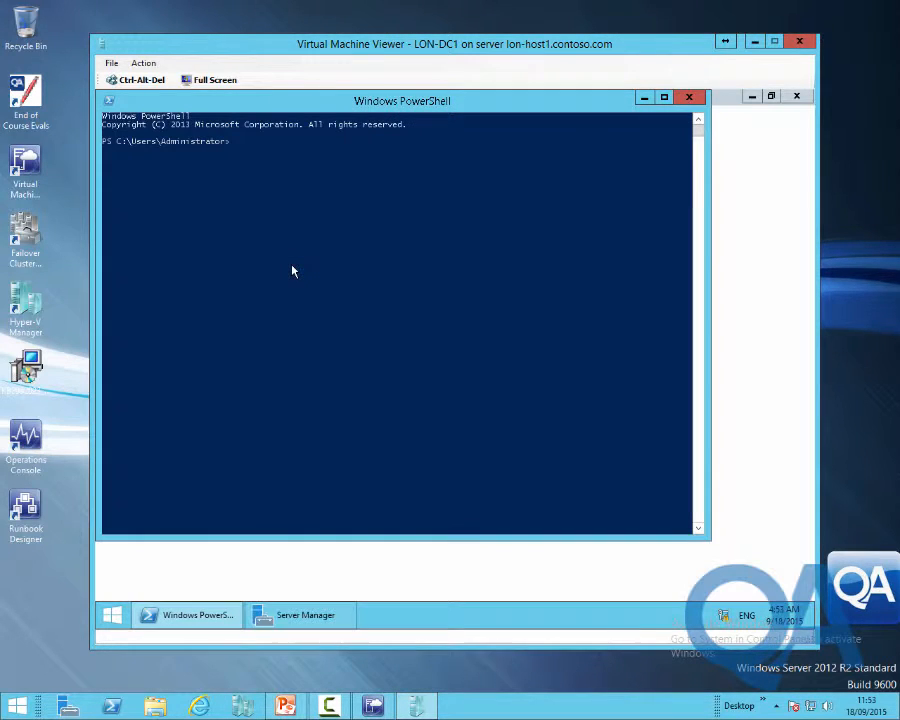
click(727, 102)
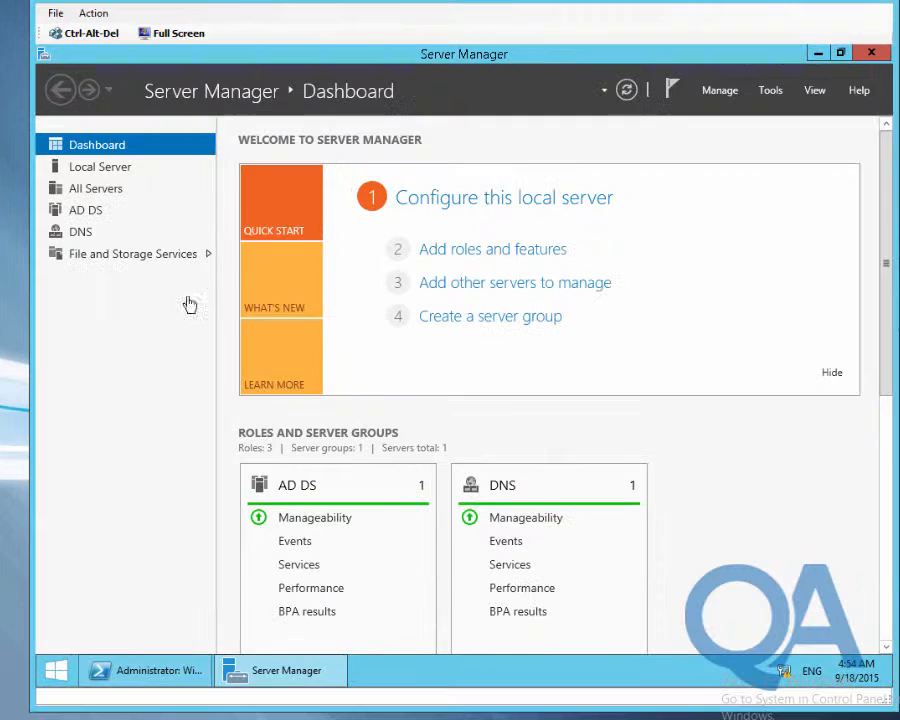
Show the iSCSI page of File and Storage Services in Server Manager
click(201, 265)
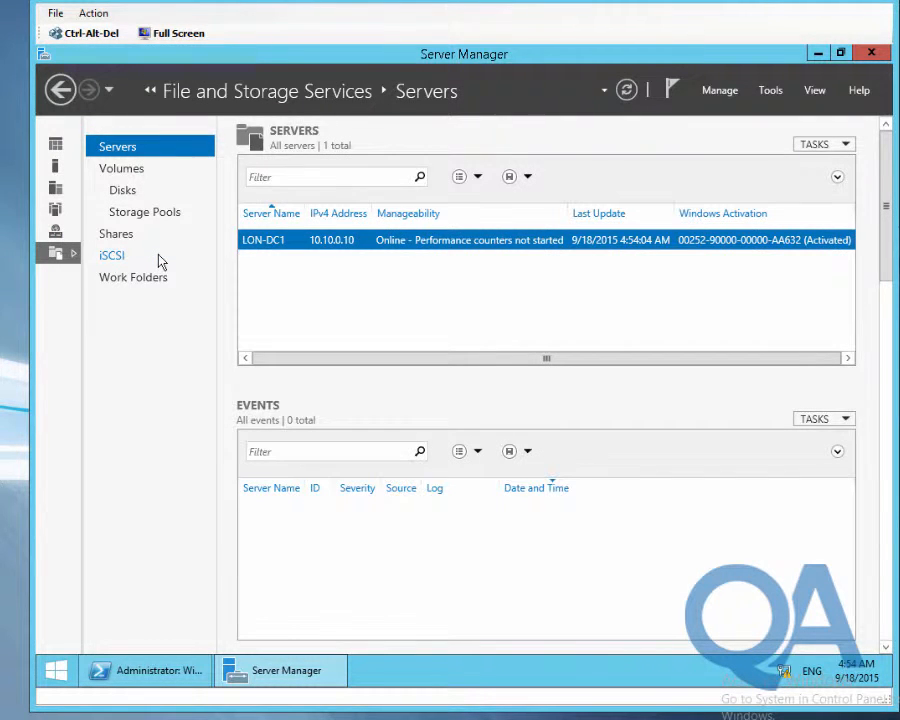
click(115, 257)
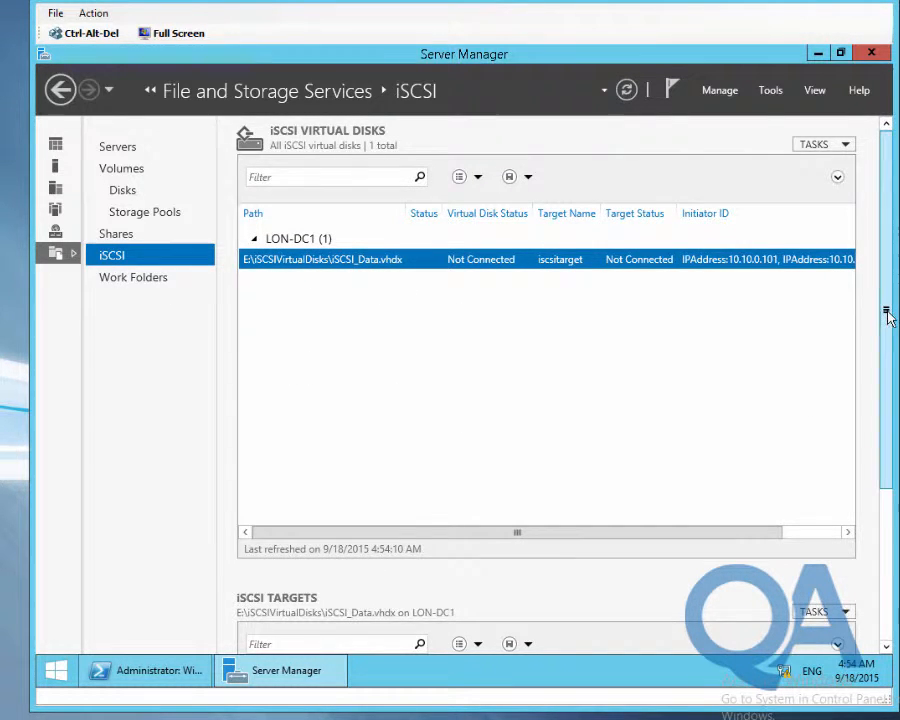
mouse_move(886, 311)
mouse_down()
mouse_move(889, 432)
mouse_move(886, 312)
mouse_up()
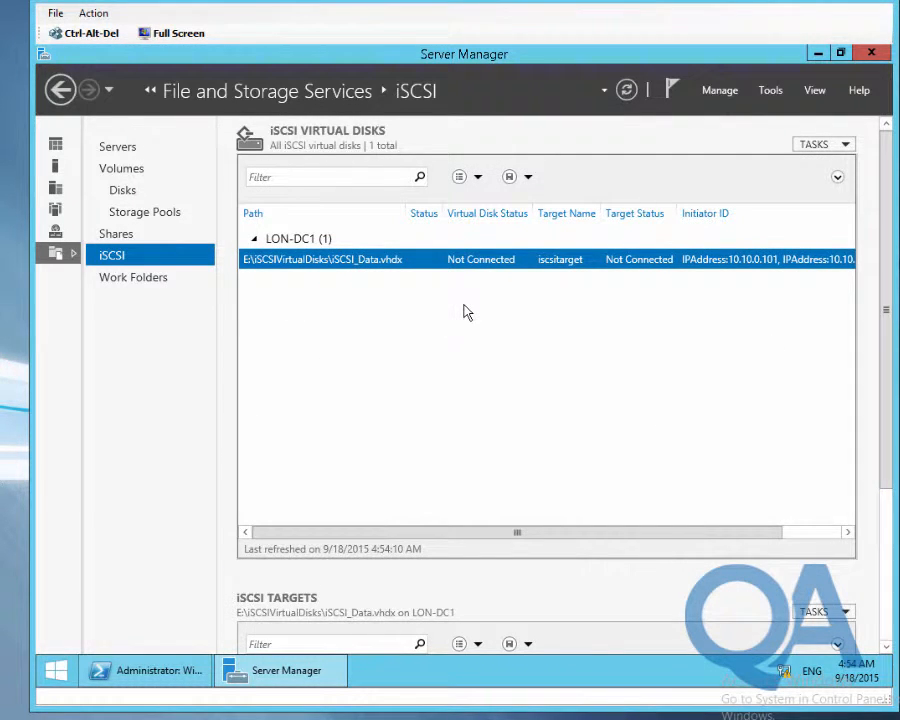
Run New-IscsiVirtualDisk creating 150GB E:\iSCSIVirtualDisks\iSCSI-LUN-1.vhdx, then leave PowerShell
click(150, 671)
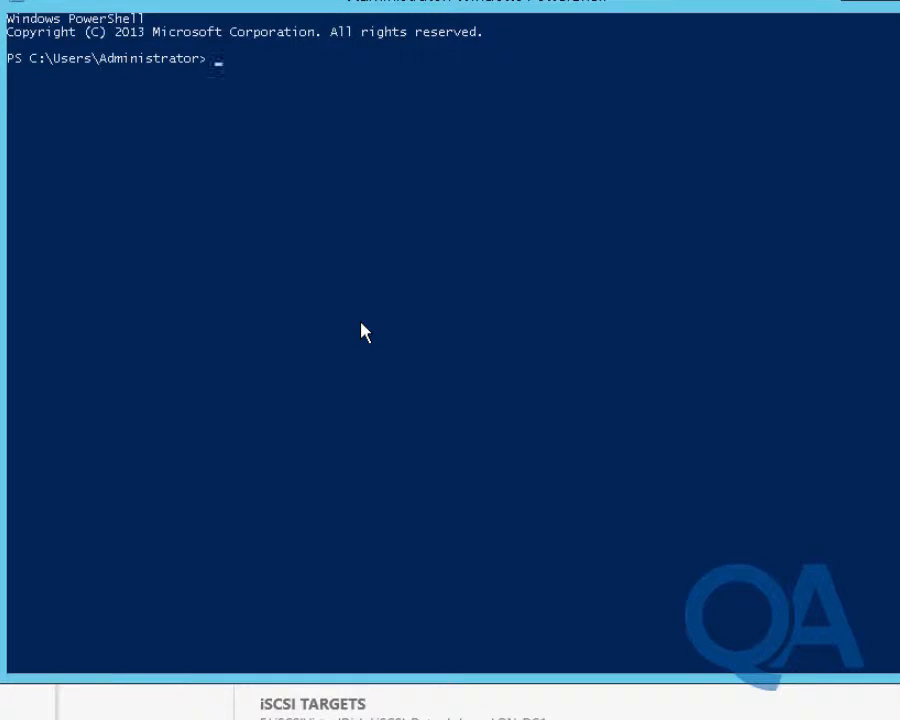
text(new-iscsi)
key(Tab)
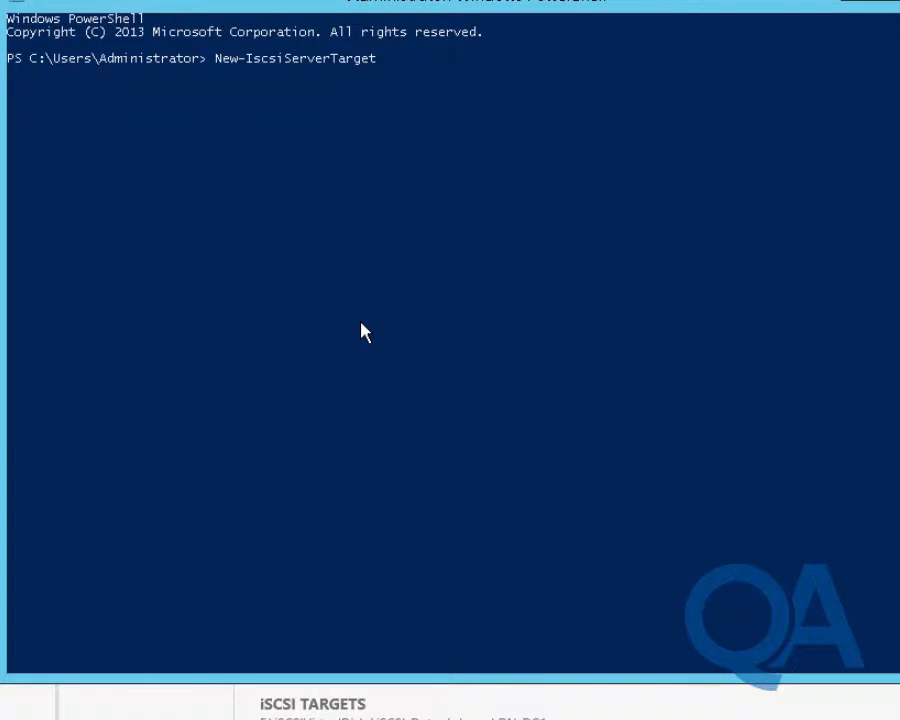
key(Tab)
key(Tab)
text(-p)
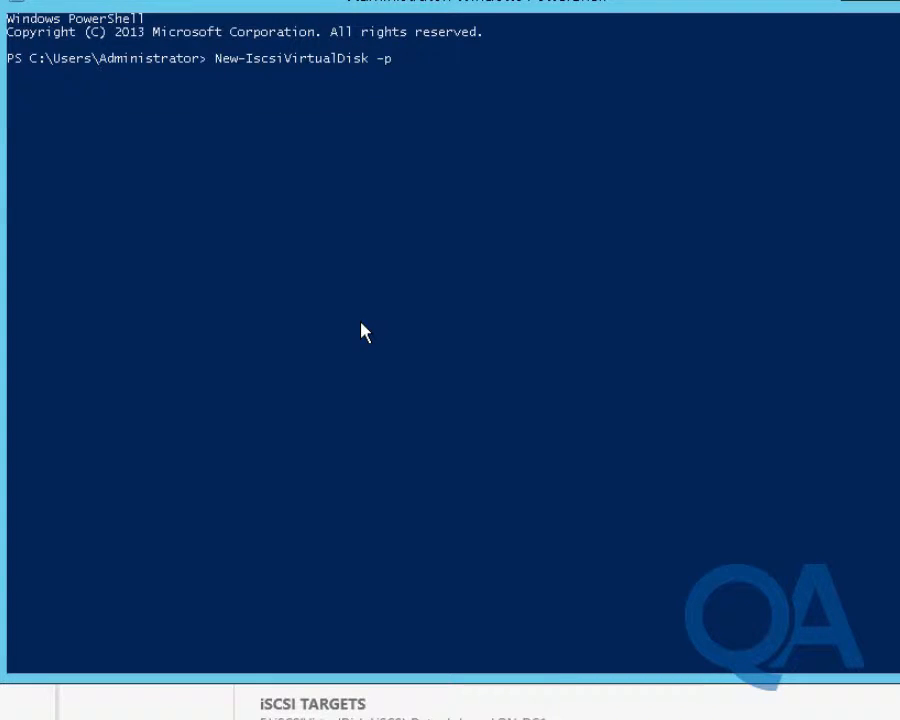
key(Tab)
key(Tab)
text(E:\)
key(Tab)
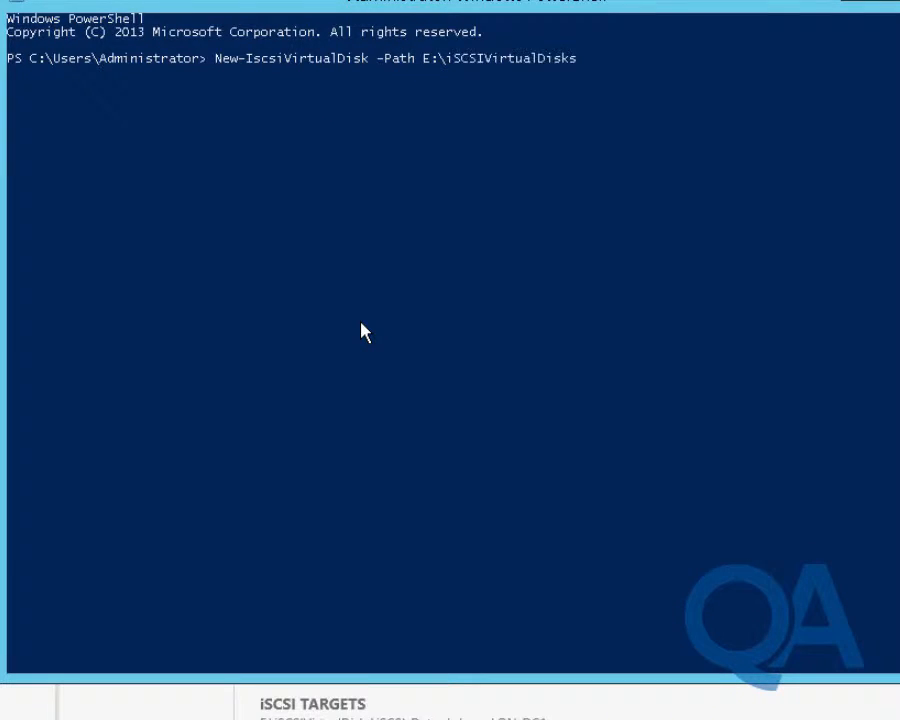
text(\iSCSI-LUN-1.vhdx)
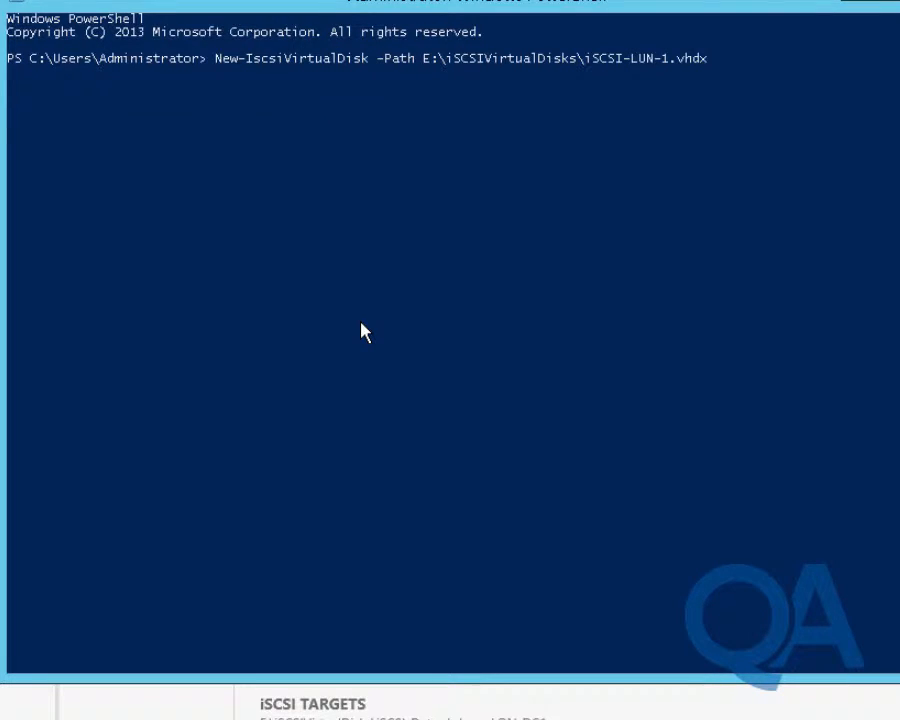
text( -si)
key(Tab)
text(150GB)
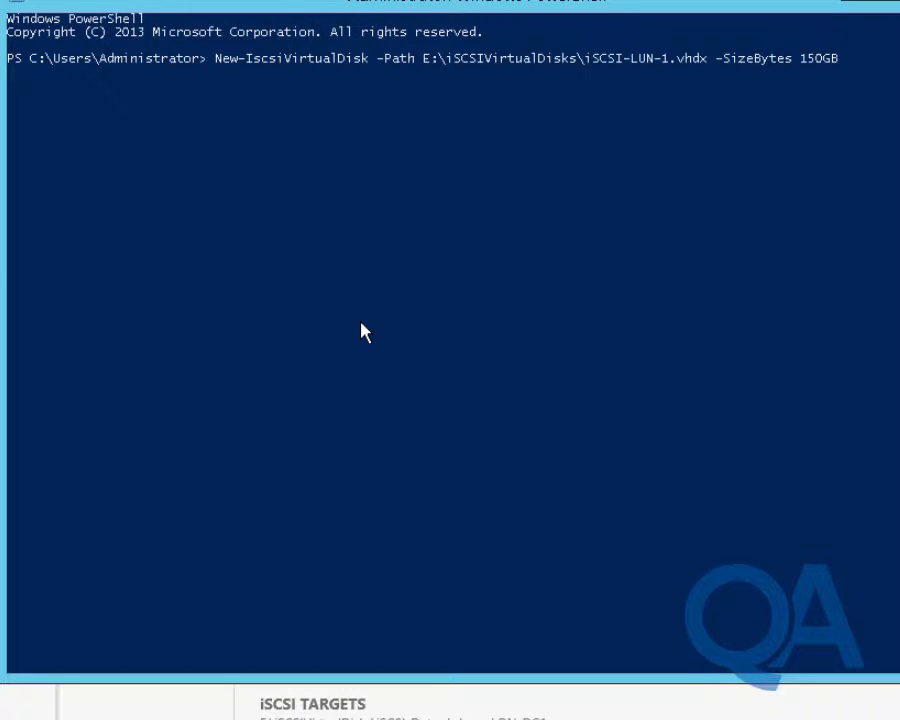
key(Return)
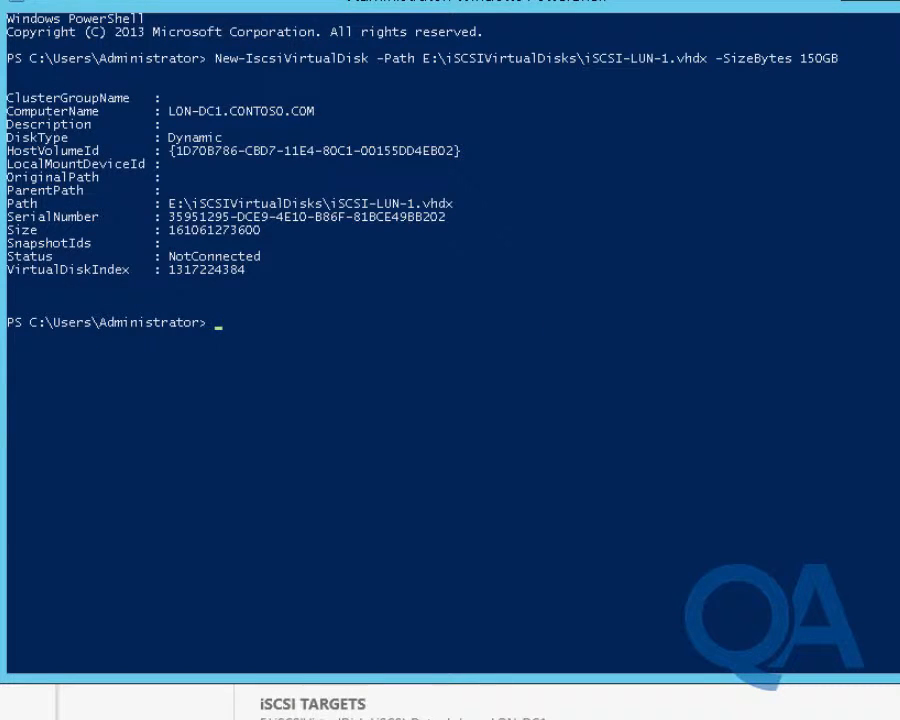
key(alt+Tab)
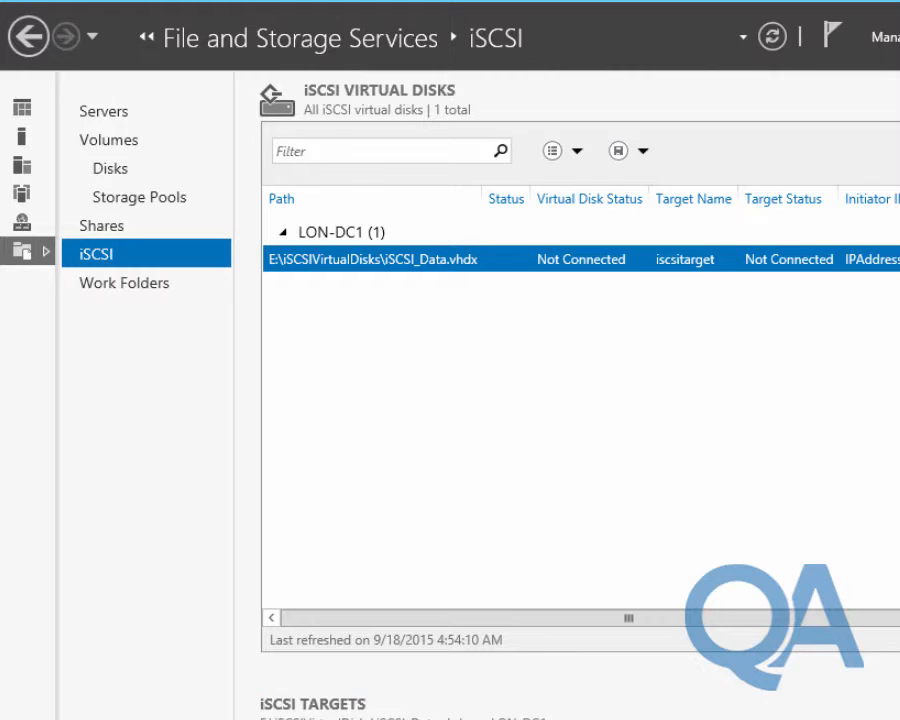
Refresh Server Manager's iSCSI virtual disks list so iSCSI-LUN-1.vhdx appears
click(783, 40)
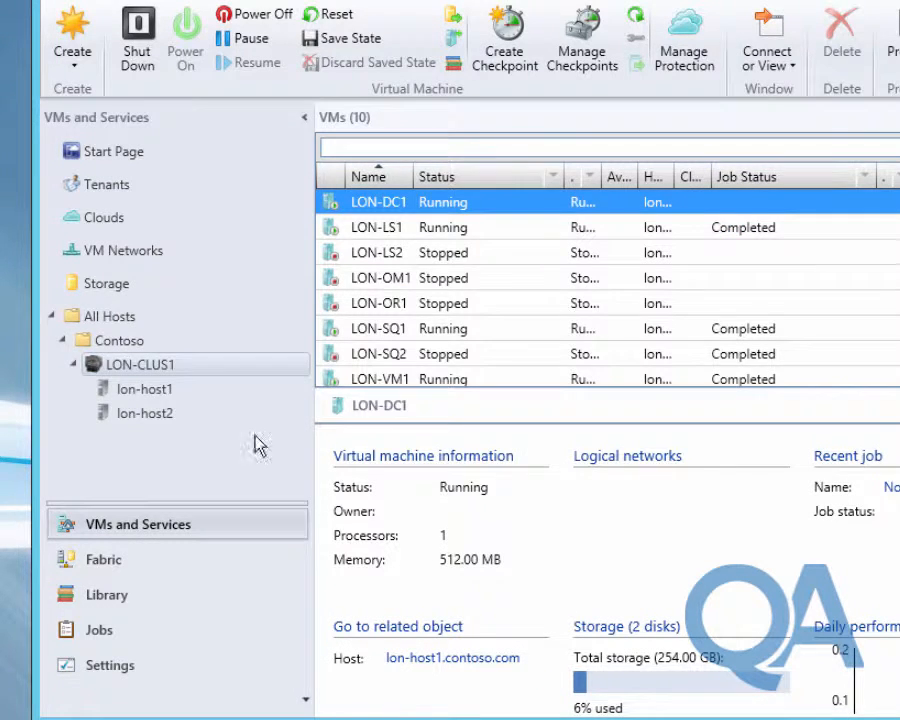
Start adding storage devices under Fabric storage Providers, choosing SAN and NAS via SMI-S
click(95, 563)
click(52, 258)
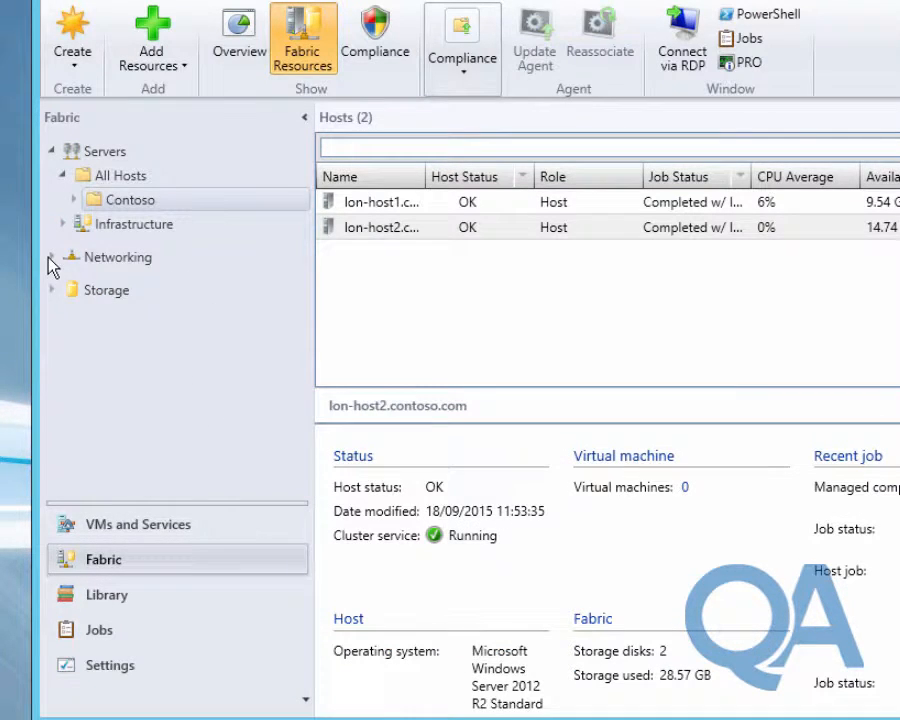
double_click(90, 289)
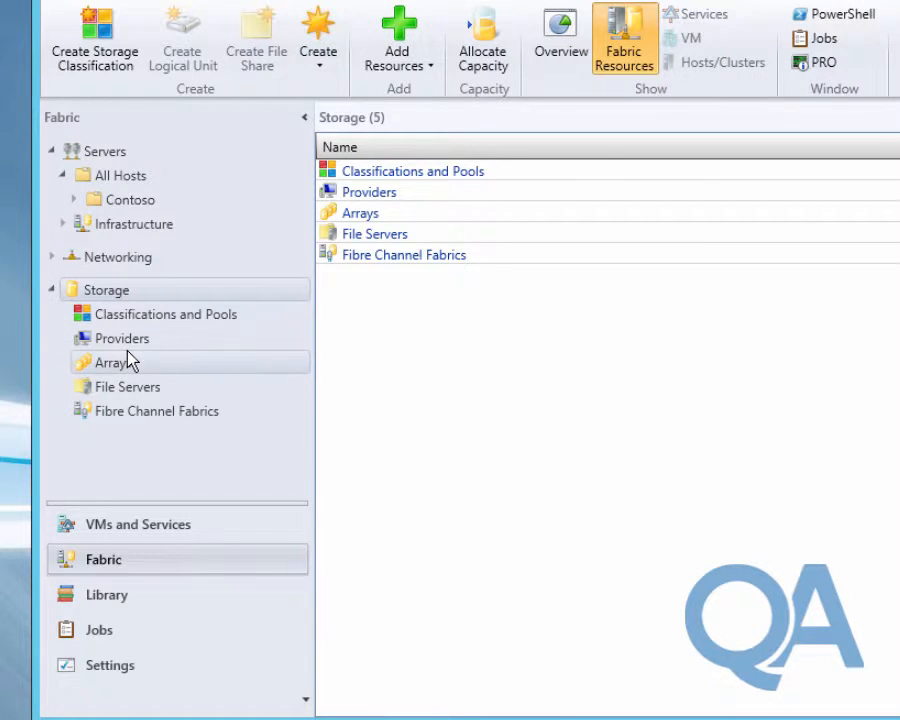
click(122, 340)
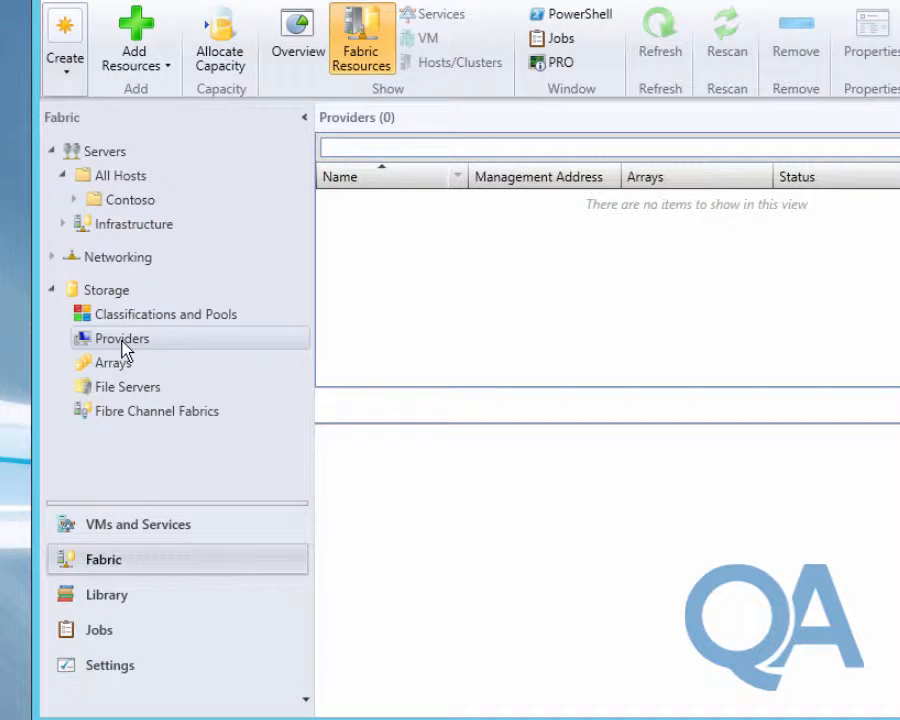
right_click(122, 345)
click(170, 356)
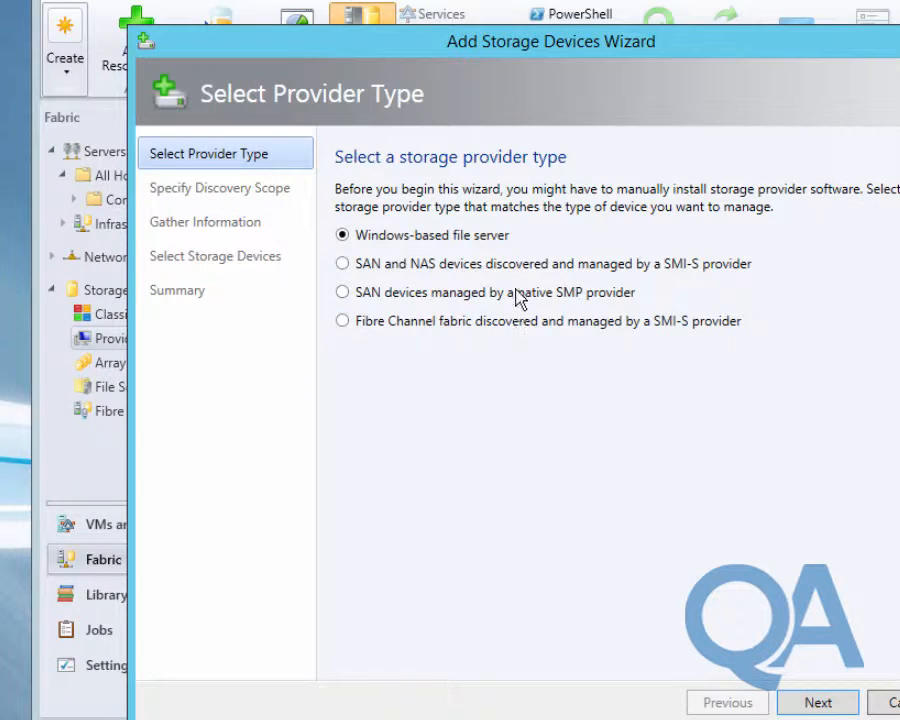
click(519, 265)
click(815, 703)
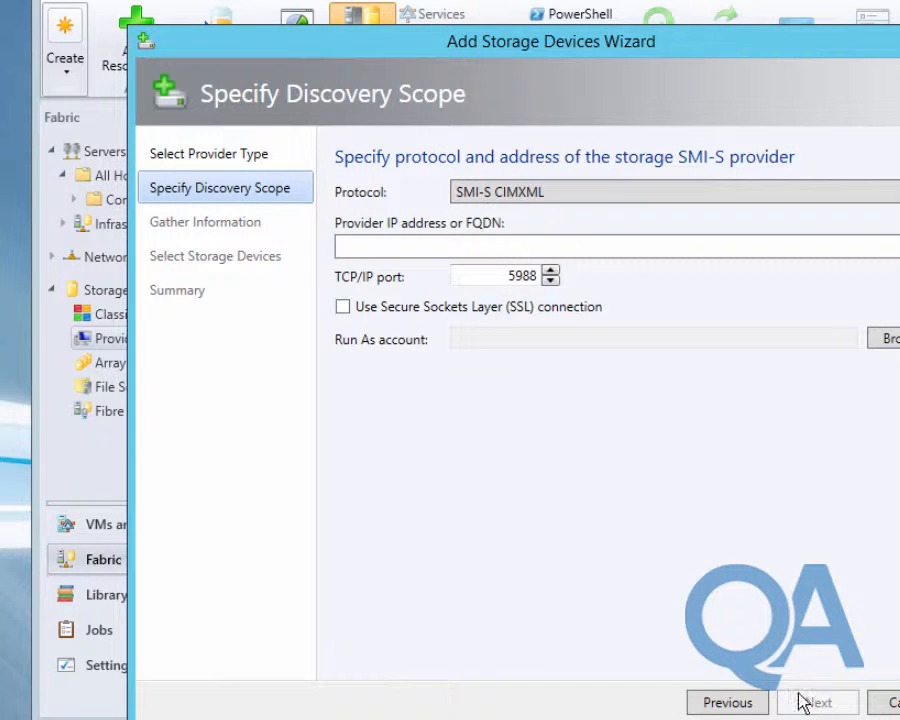
Set protocol SMI-S WMI, provider address lon-dc1, and the administrator Run As account
click(575, 195)
click(575, 238)
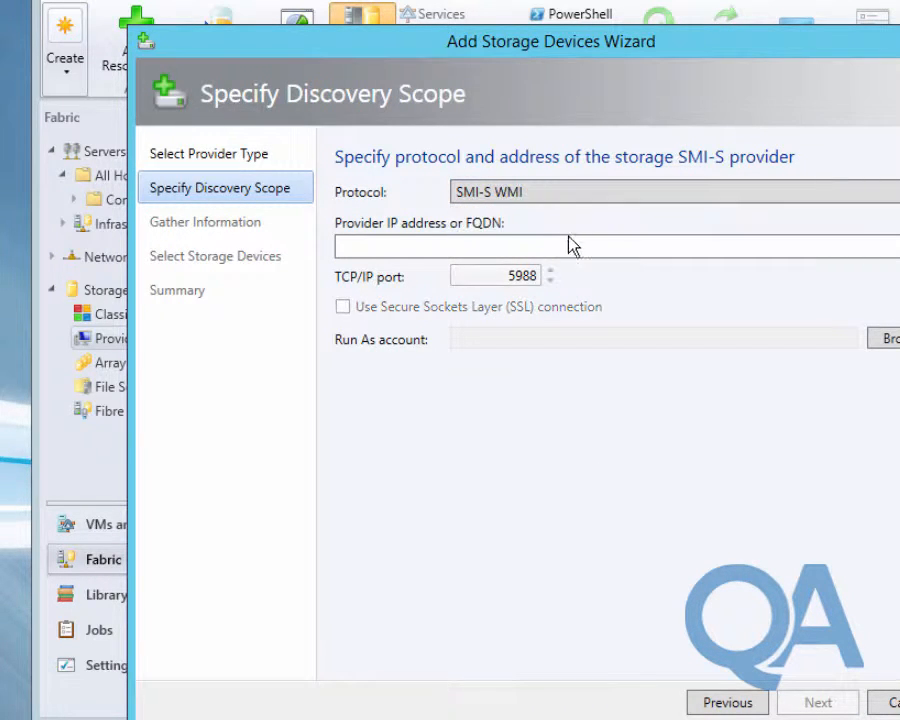
click(552, 245)
text(lon-dc1)
click(885, 338)
click(413, 334)
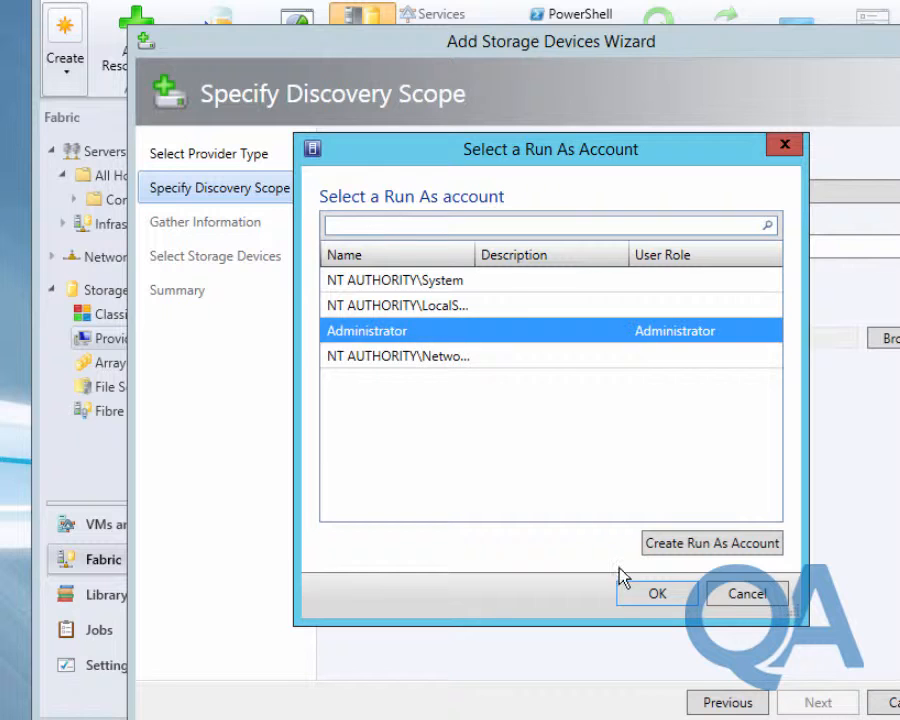
click(650, 595)
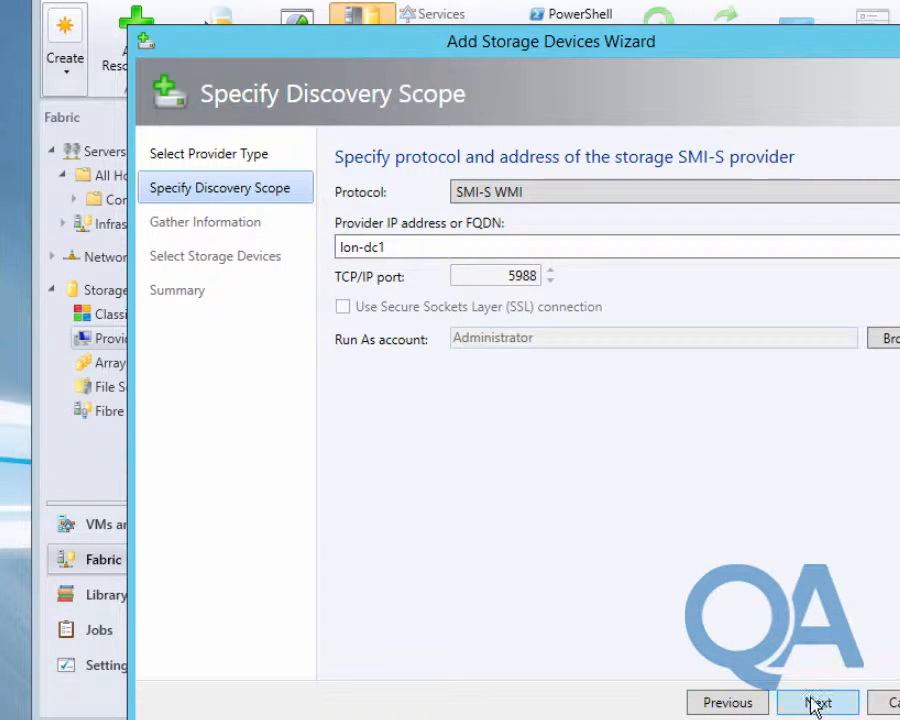
Discover lon-dc1's storage and include the 127.00 GB storage pool
click(815, 702)
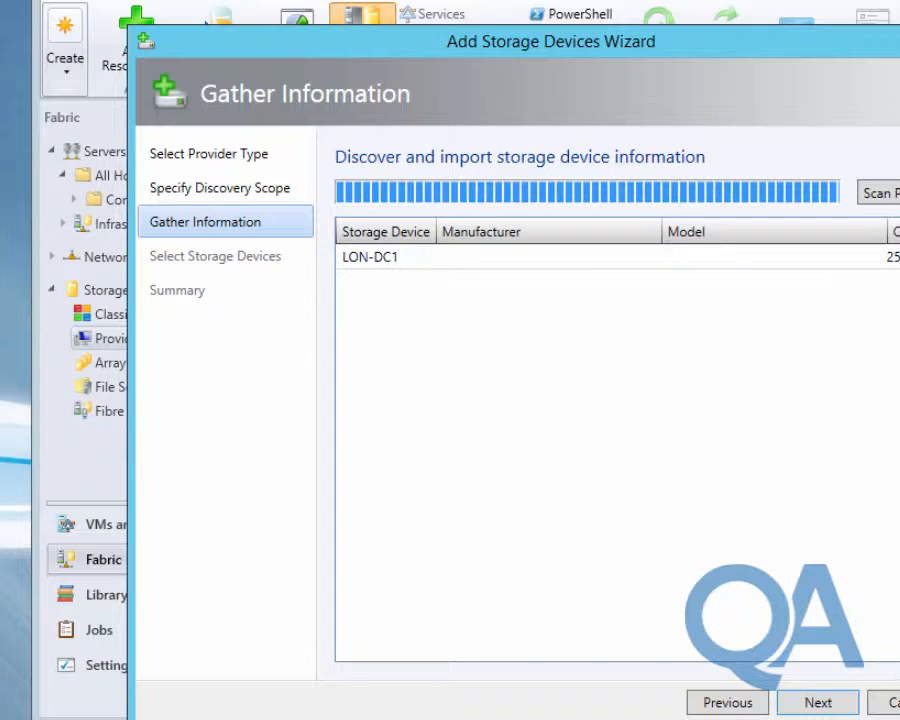
click(812, 701)
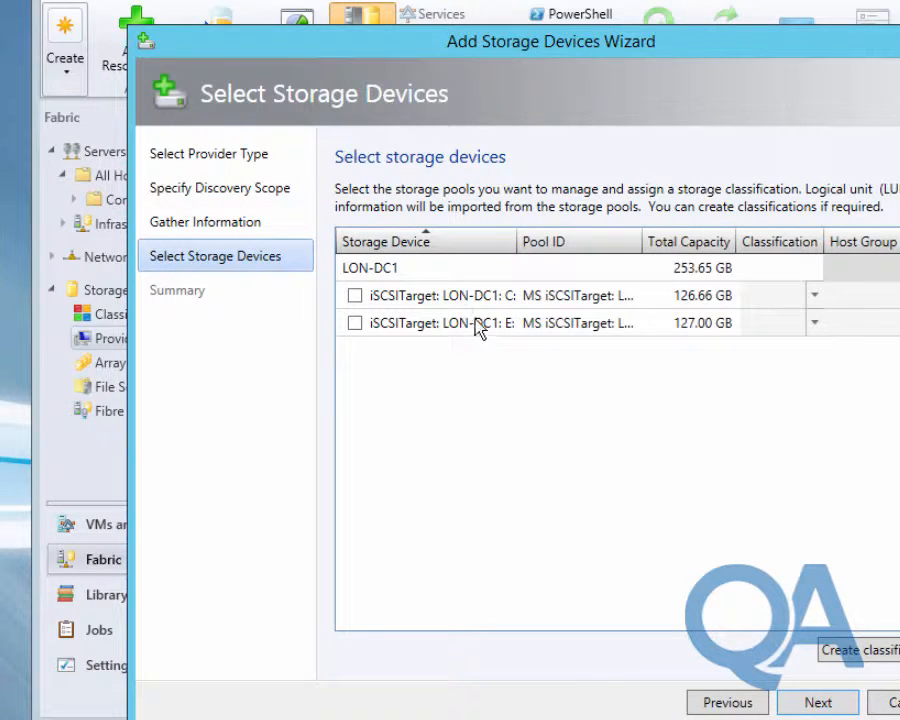
click(355, 323)
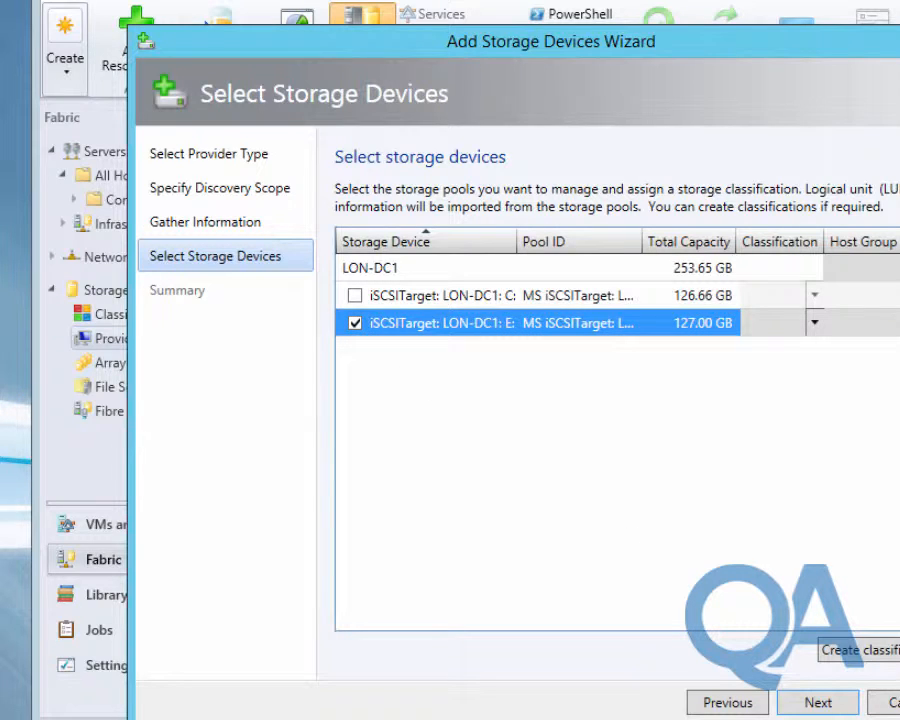
Create an iSCSI classification, assign it to the pool, and finish the wizard
click(814, 324)
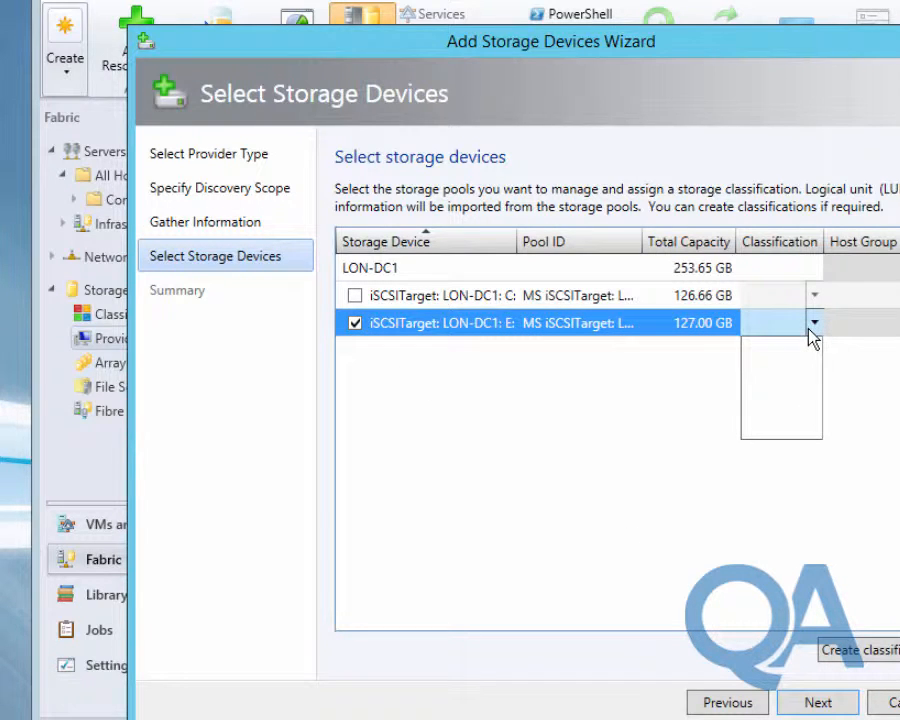
click(814, 324)
click(831, 652)
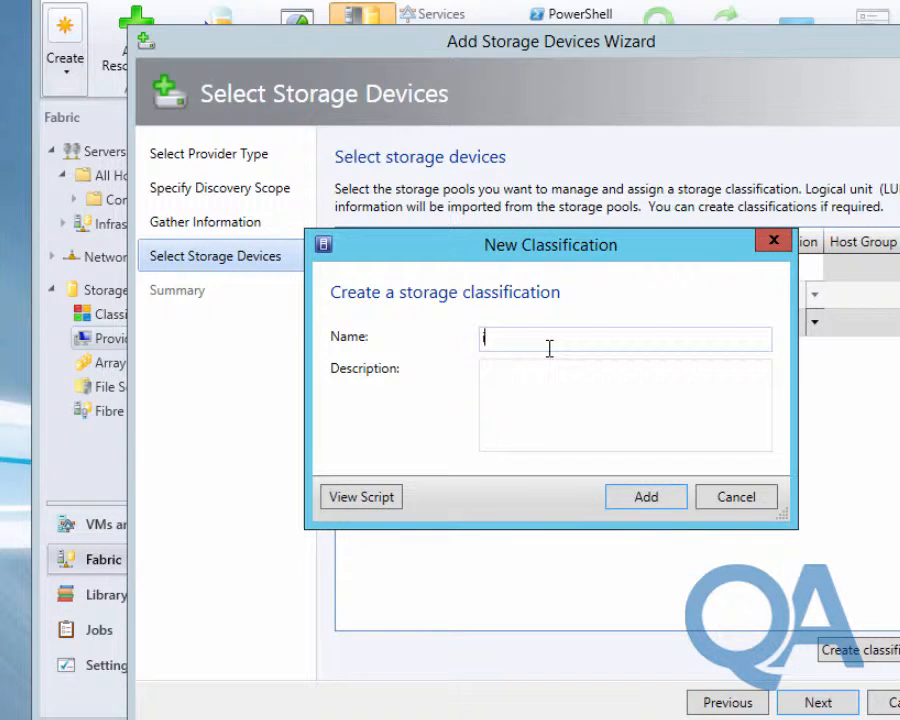
text(iSCSI)
click(647, 497)
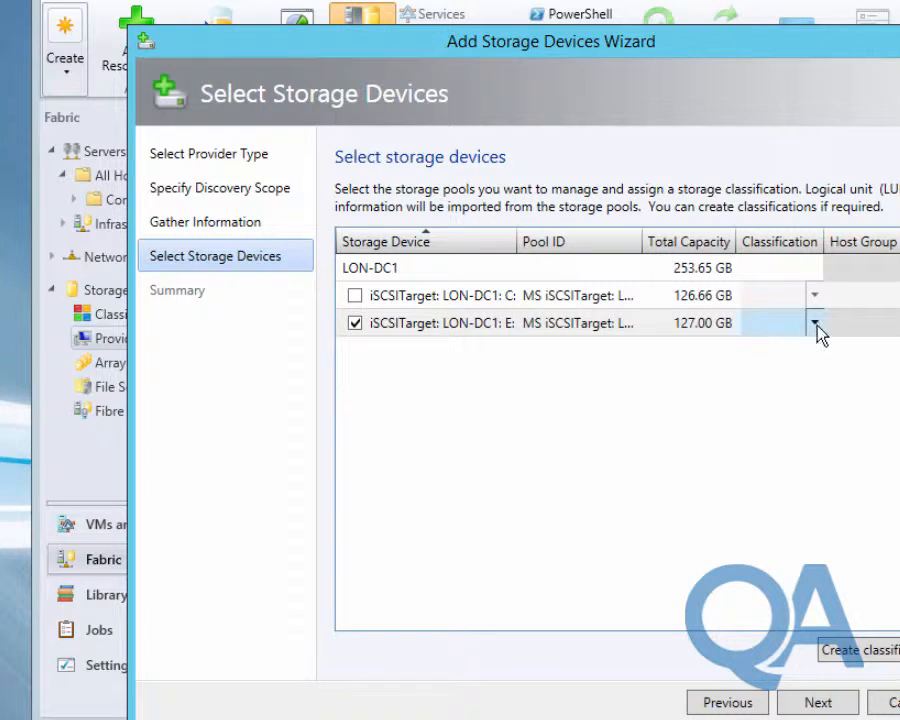
click(815, 323)
click(786, 359)
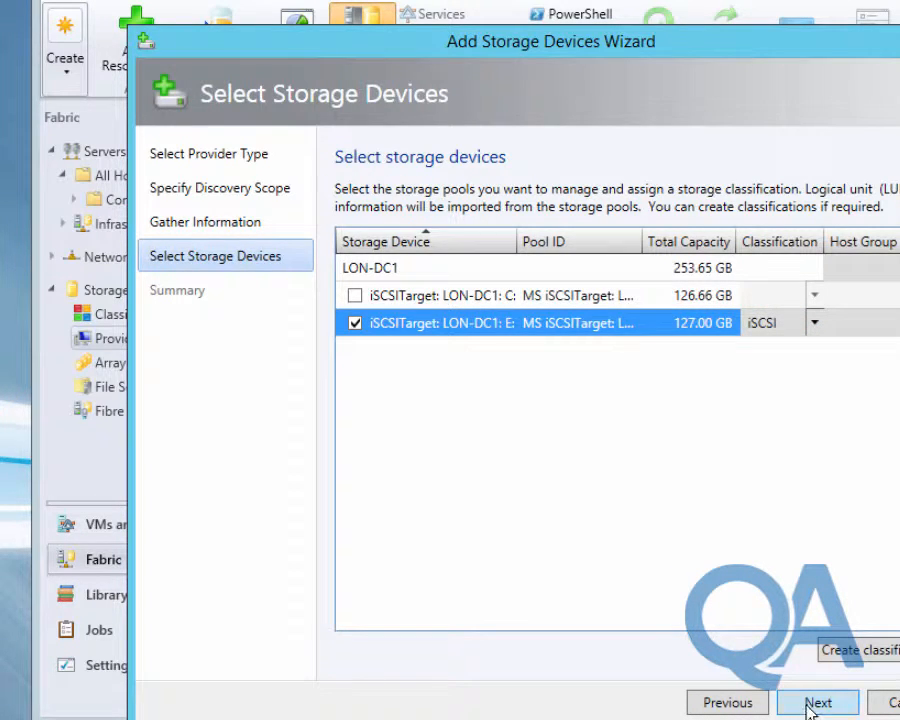
click(809, 703)
click(815, 704)
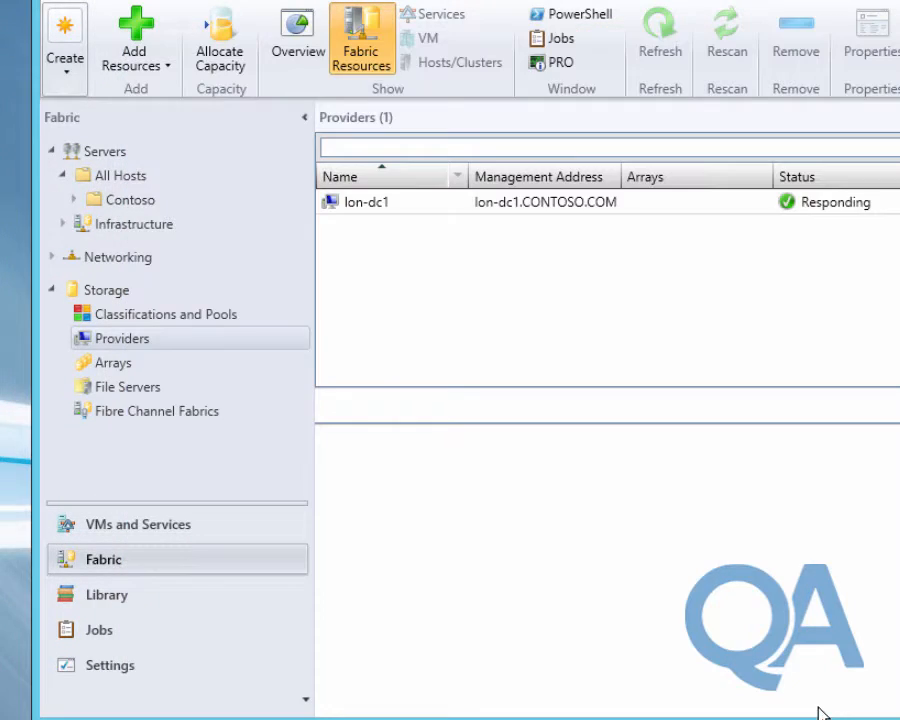
Review the completed Sets Storage Array job for LON-DC1, then return to Fabric
click(58, 633)
click(385, 232)
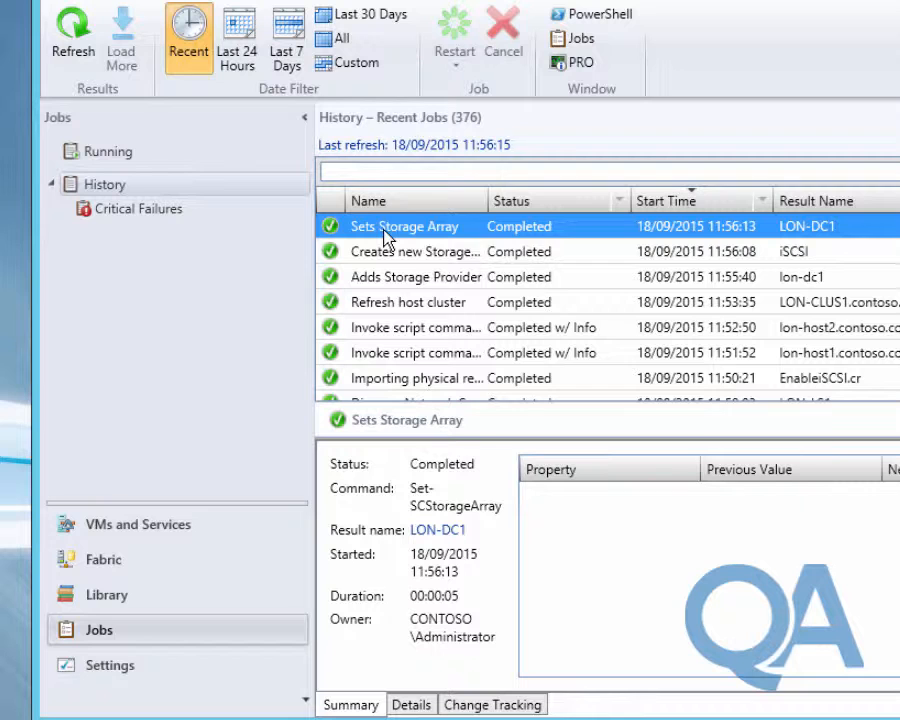
click(97, 571)
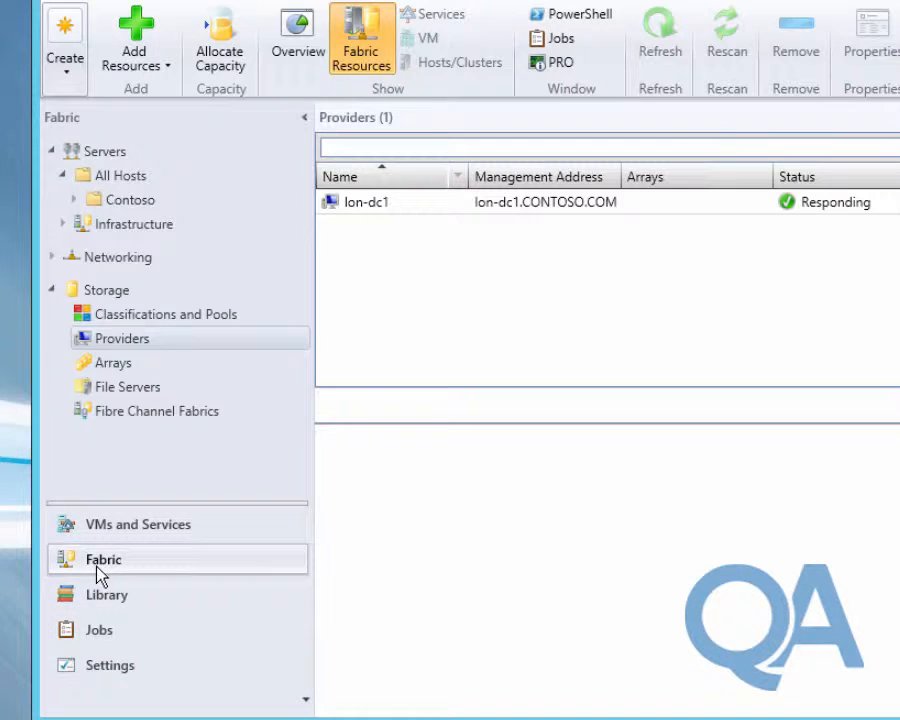
Show Classifications and Pools, expand the iSCSITarget pool, and widen the Name column
click(166, 316)
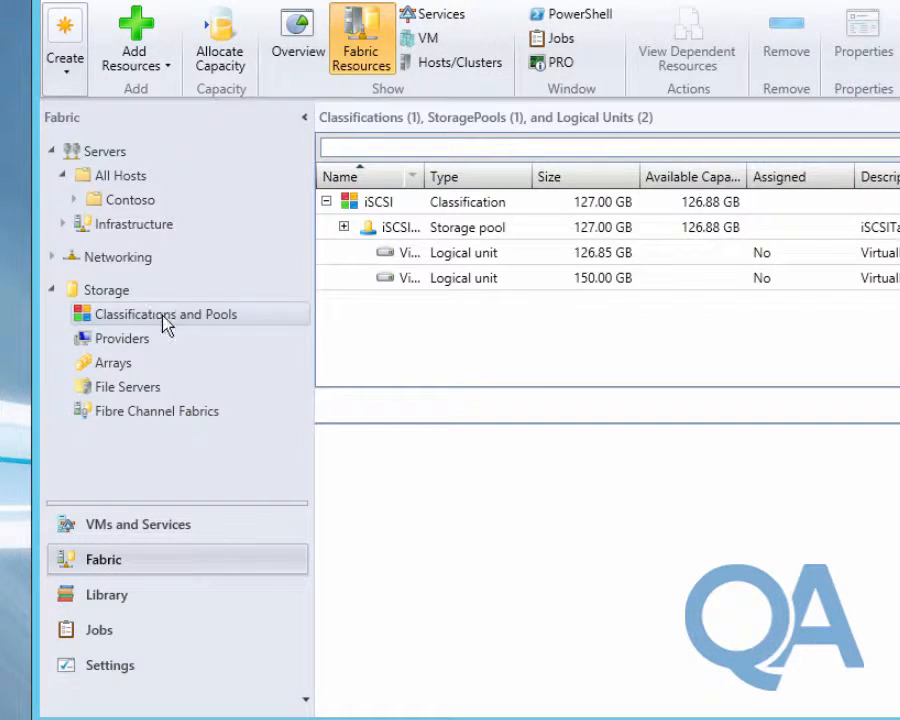
click(343, 229)
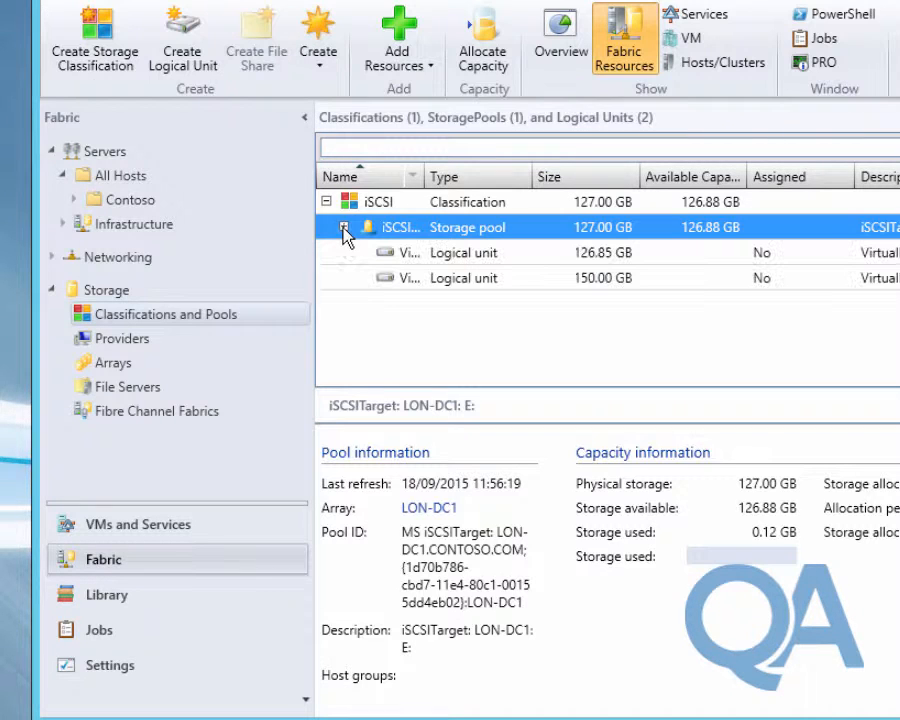
drag(426, 177, 594, 178)
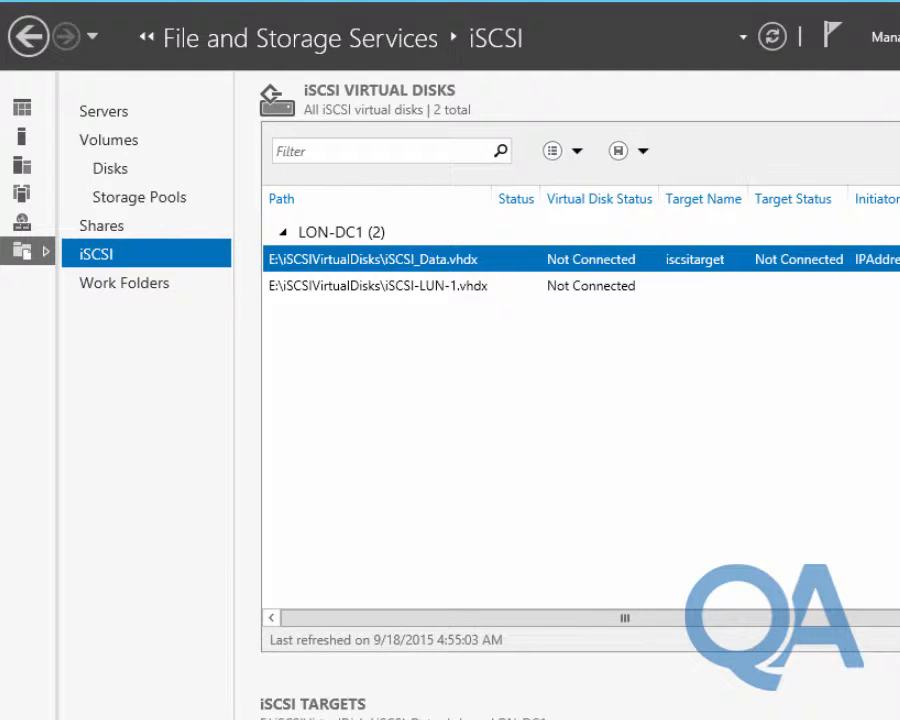
Refresh the iSCSI virtual disks list on LON-DC1 in Server Manager
click(773, 40)
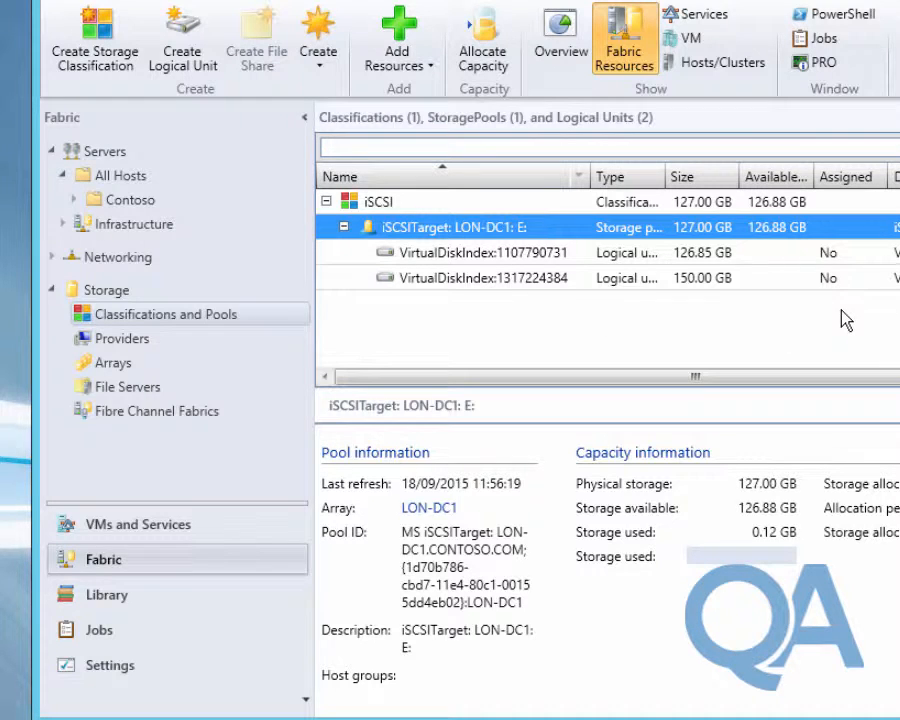
click(508, 255)
right_click(507, 258)
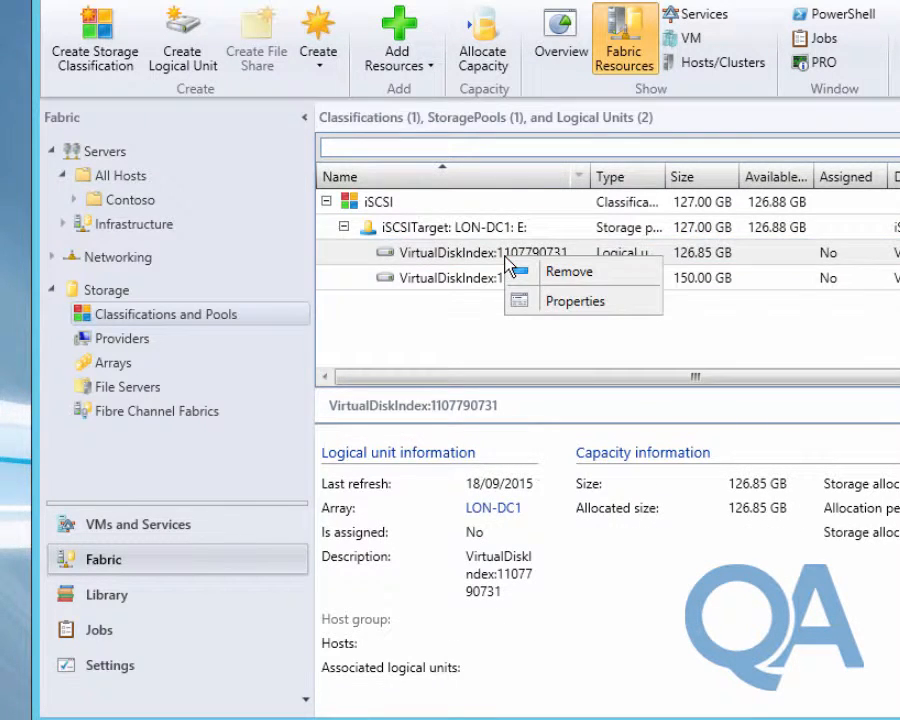
click(538, 302)
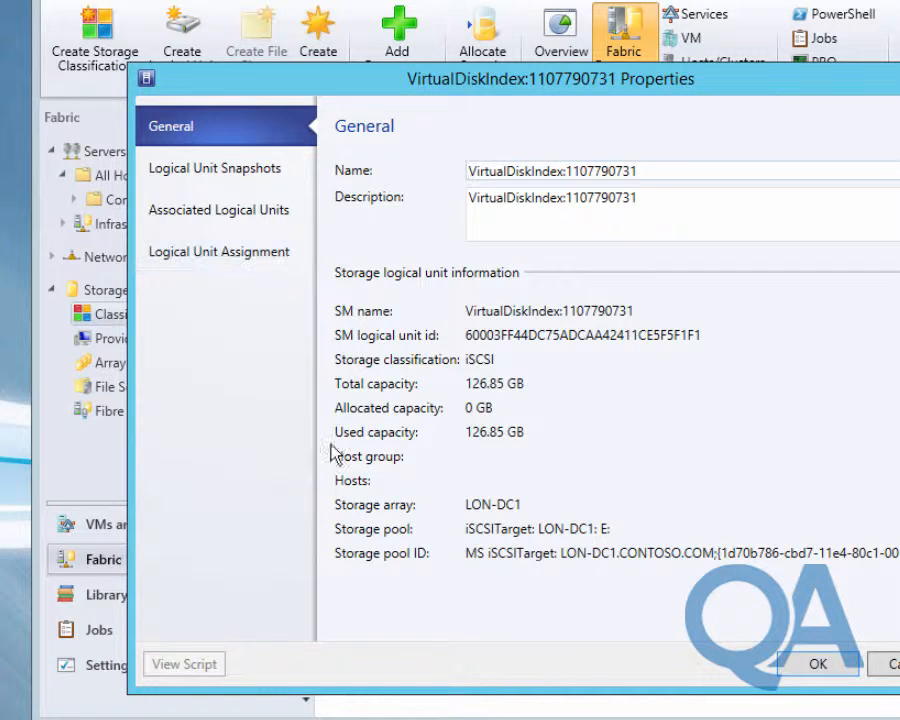
click(818, 664)
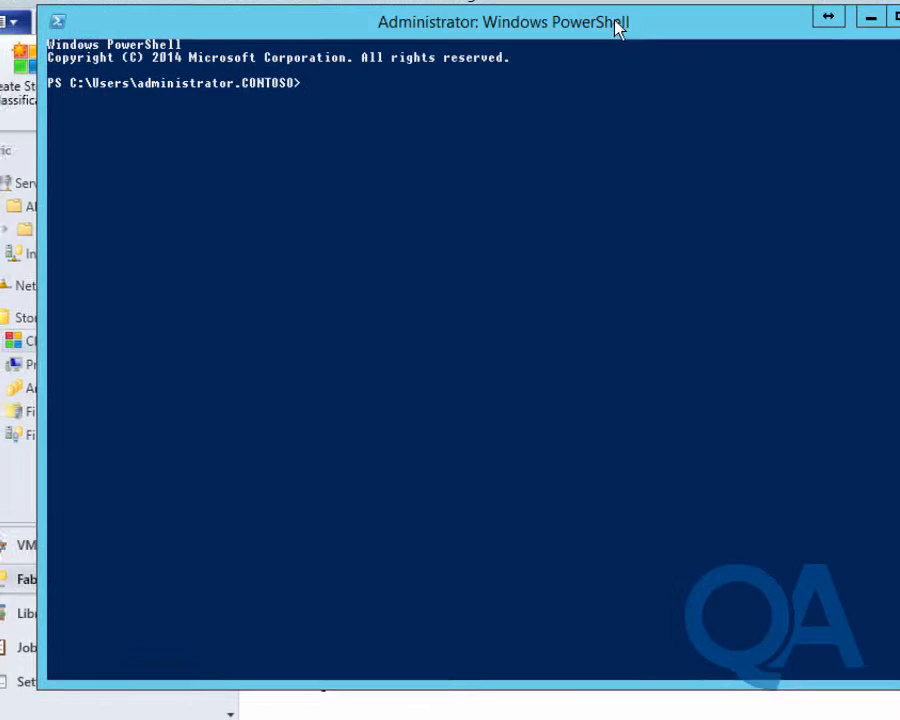
Rename the 150 GB logical unit to iSCSI-LUN-1 via Get-SCStorageLogicalUnit piped to Set-SCStorageLogicalUnit
text(get-sc)
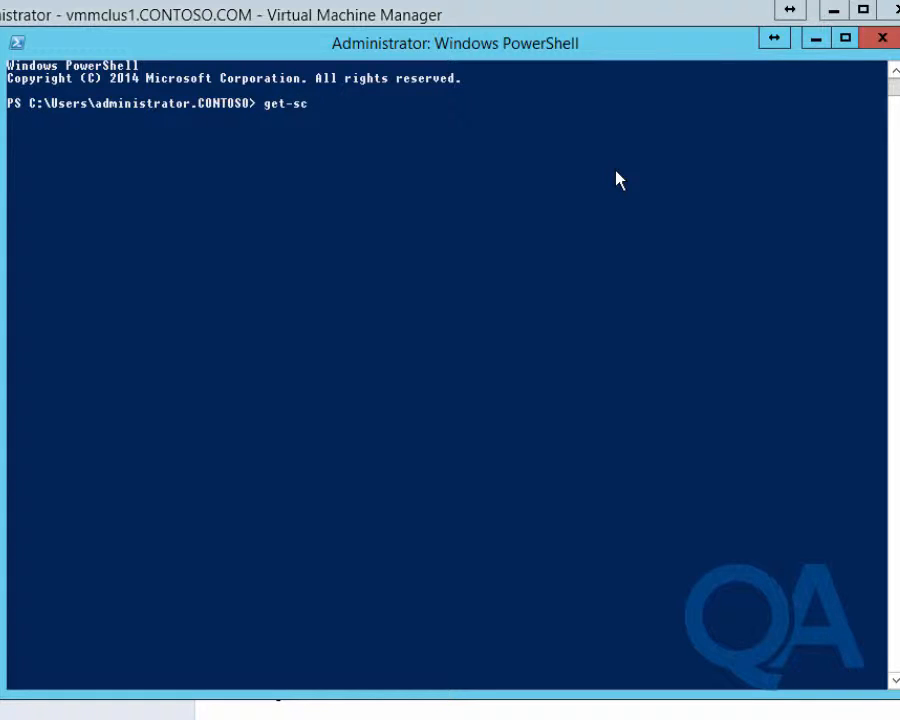
text(storagel)
key(Tab)
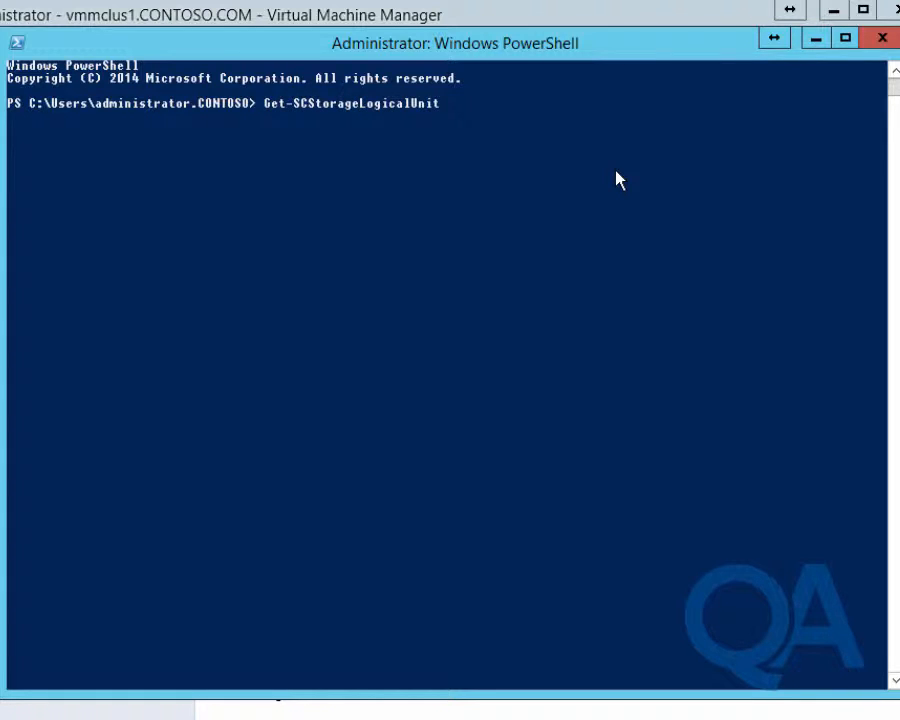
text(| whe)
text(re)
text( ($)
text(_.)
text(Tot)
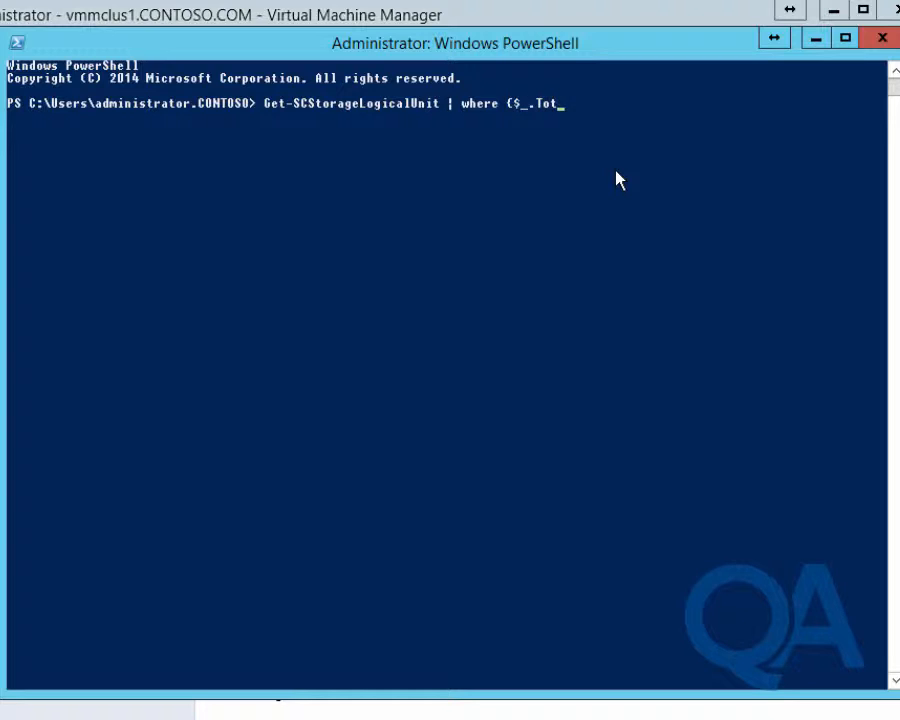
text(alCapacity -eq)
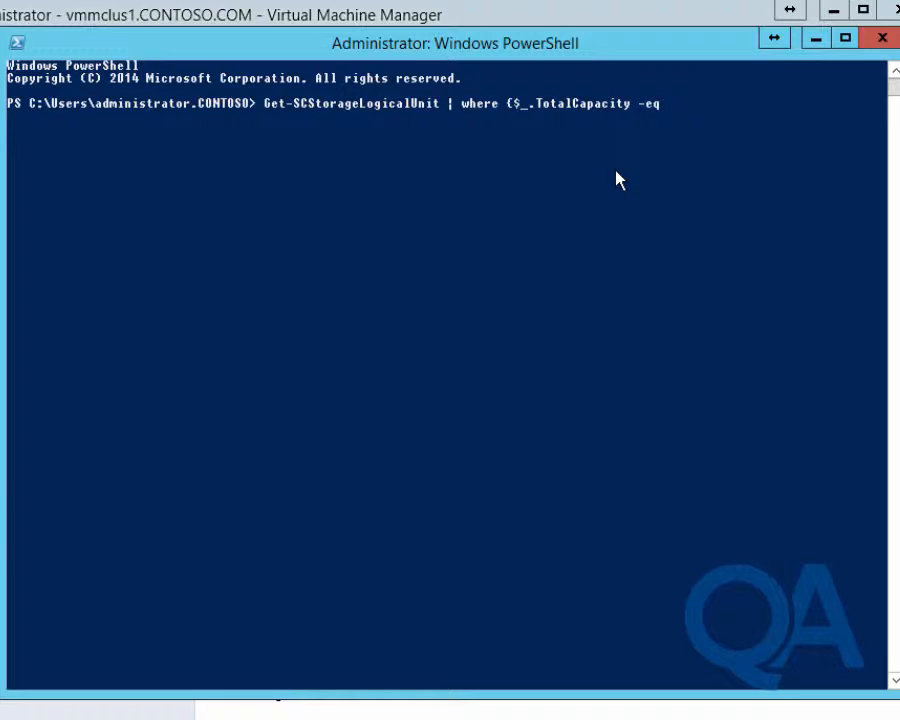
text( 150gb} | Set-SC)
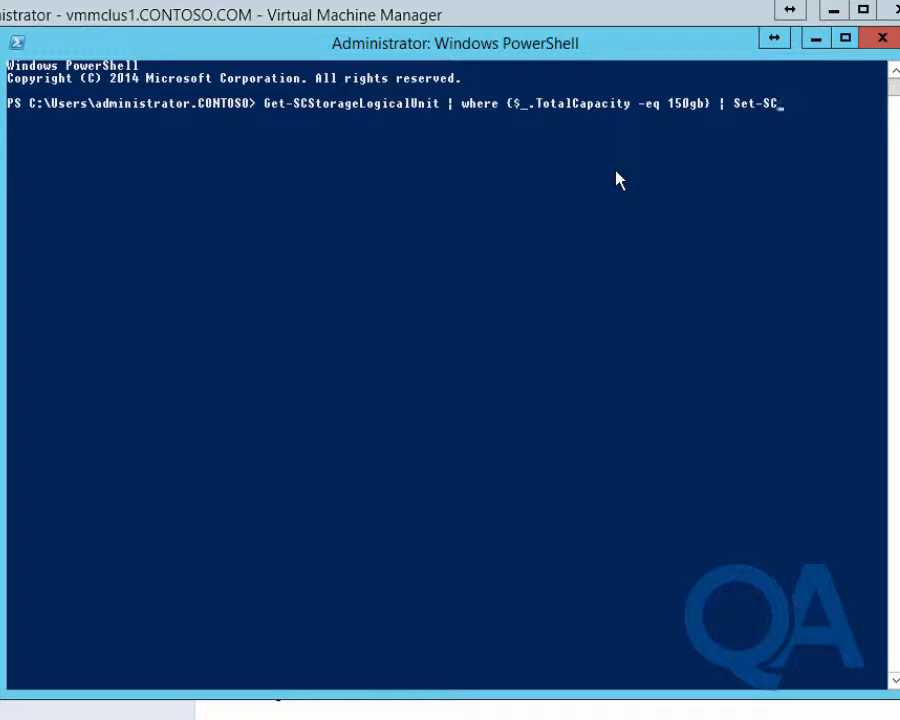
text(Stor)
key(Tab)
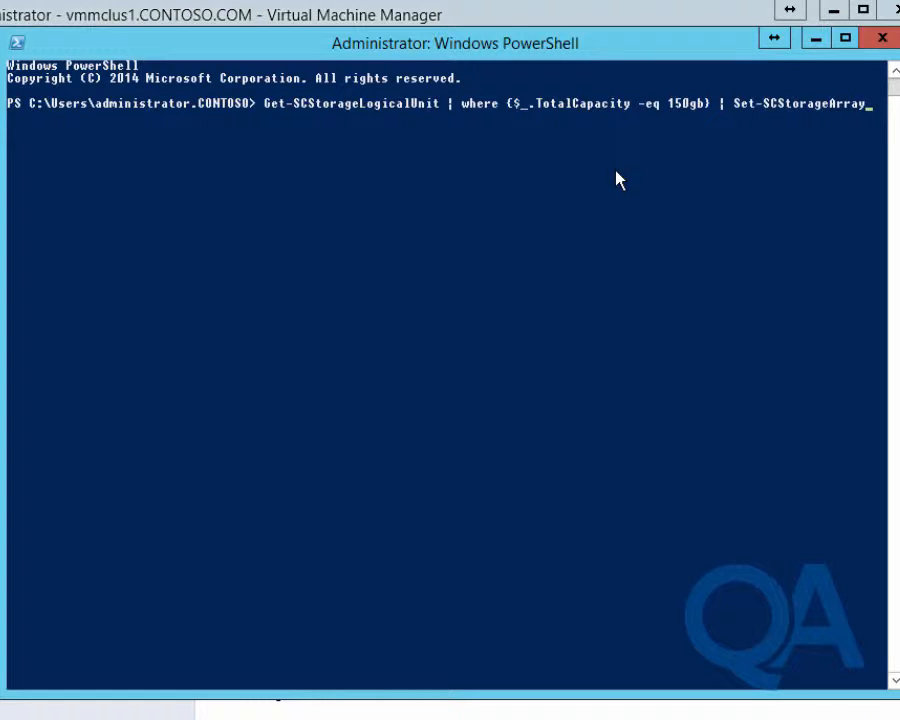
key(Tab)
key(Tab)
key(Tab)
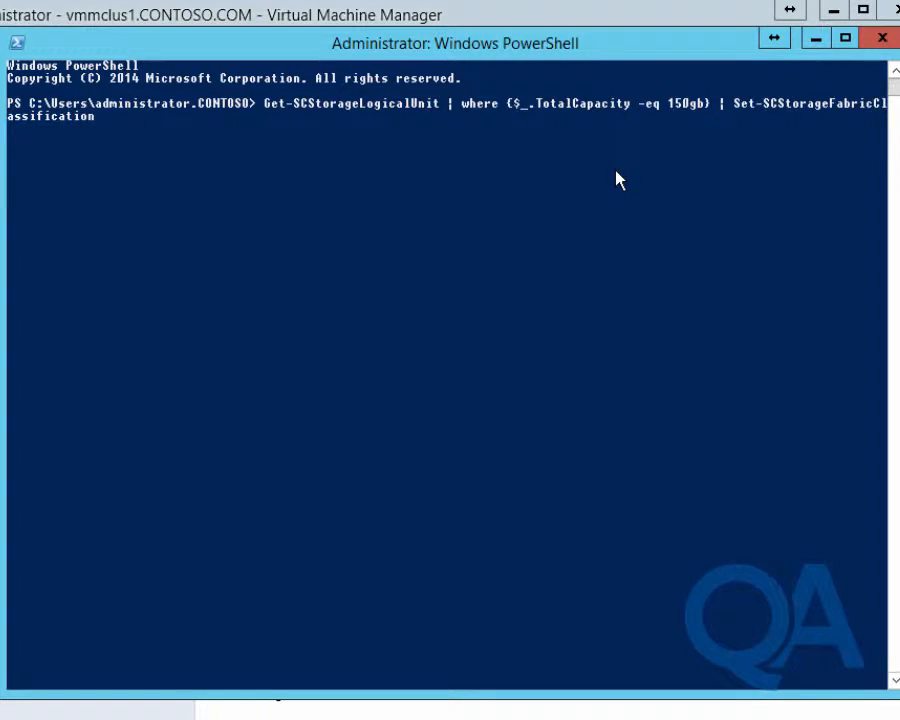
key(Tab)
key(Tab)
key(Tab)
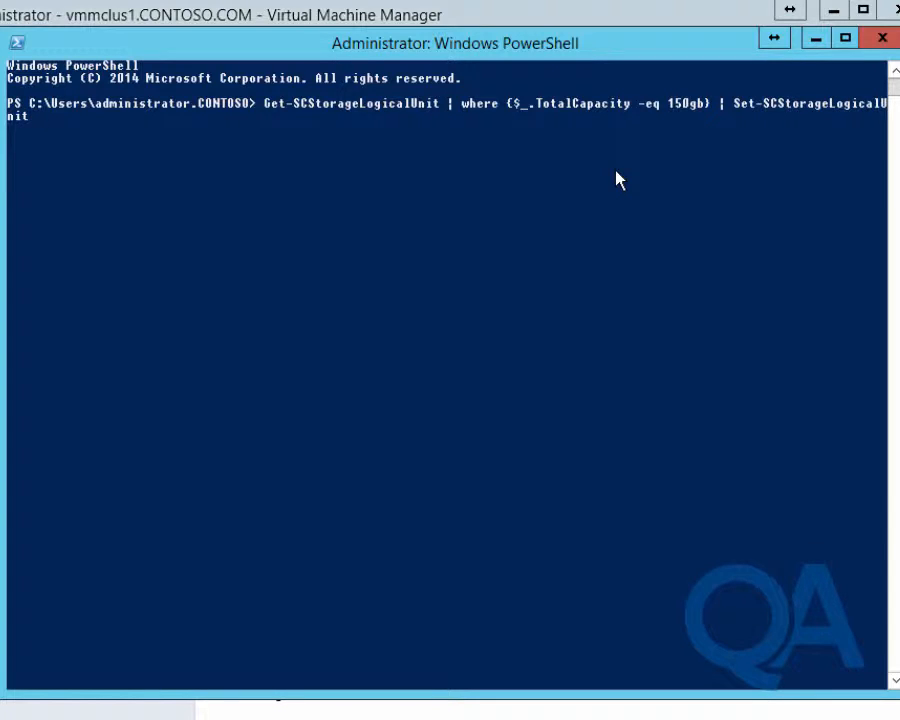
text(-Name "iSCSI-)
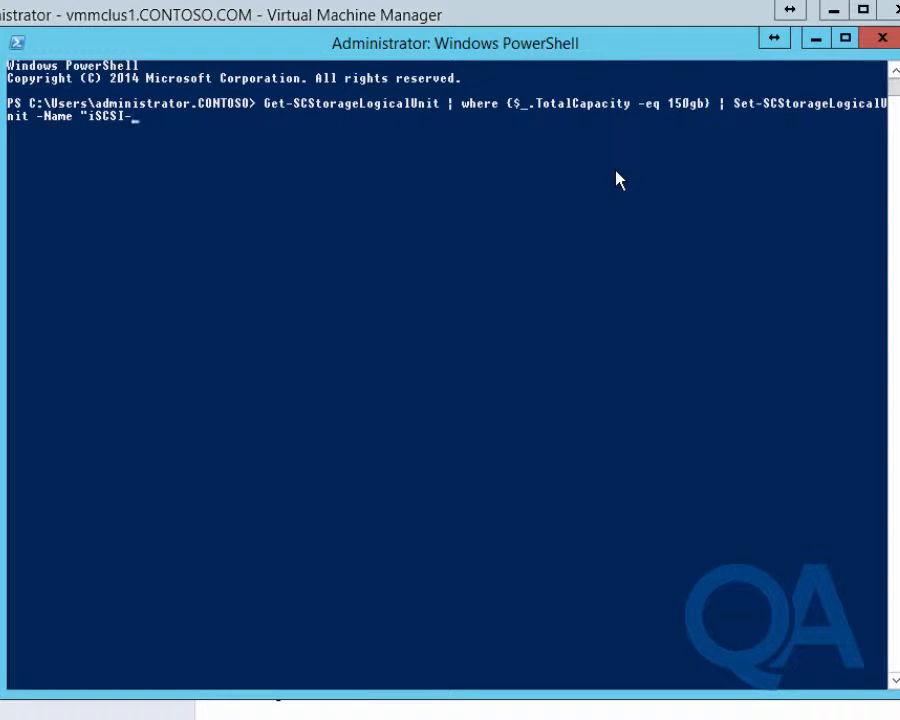
text(LUN-1")
key(Return)
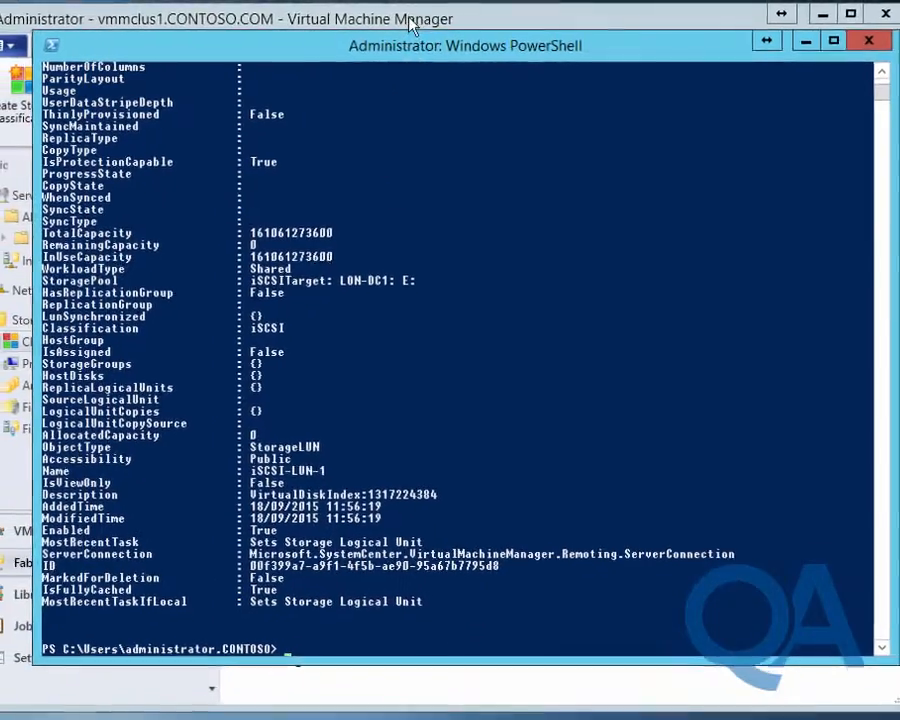
click(410, 22)
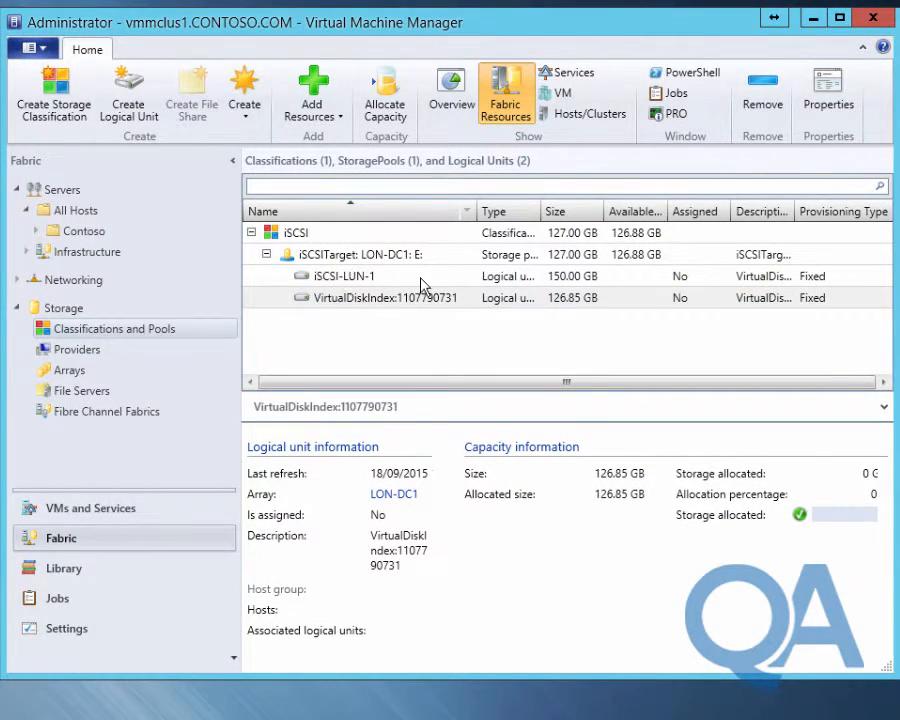
click(331, 280)
right_click(332, 282)
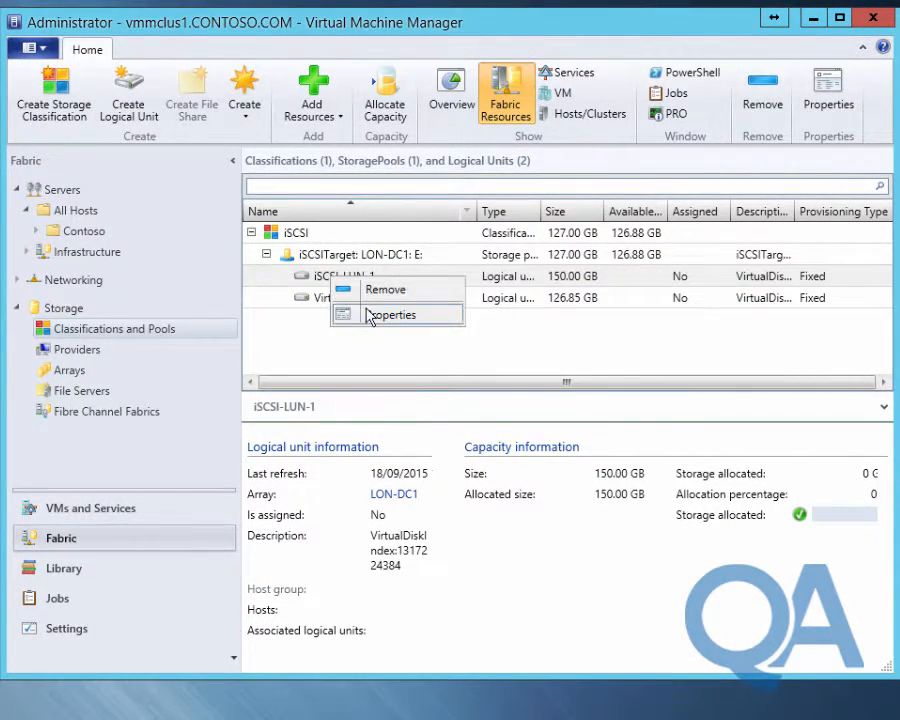
click(368, 314)
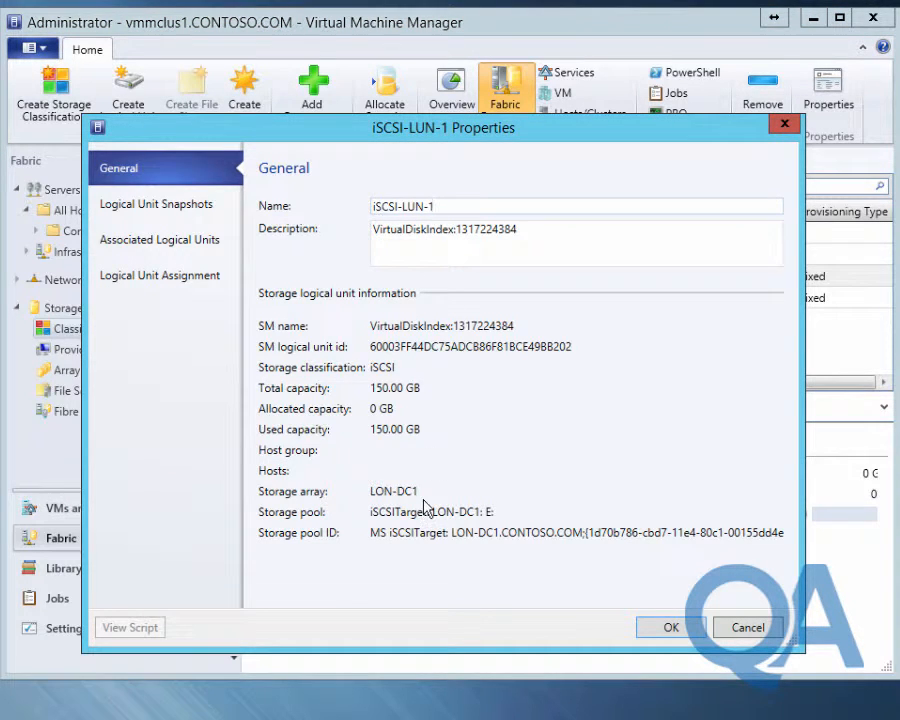
click(745, 629)
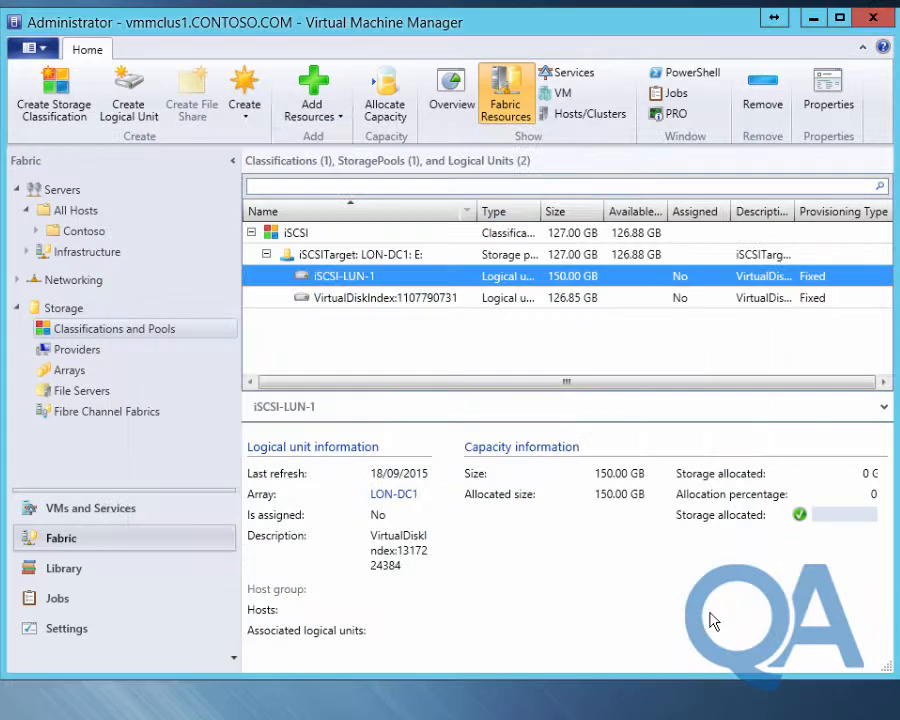
right_click(345, 300)
click(405, 340)
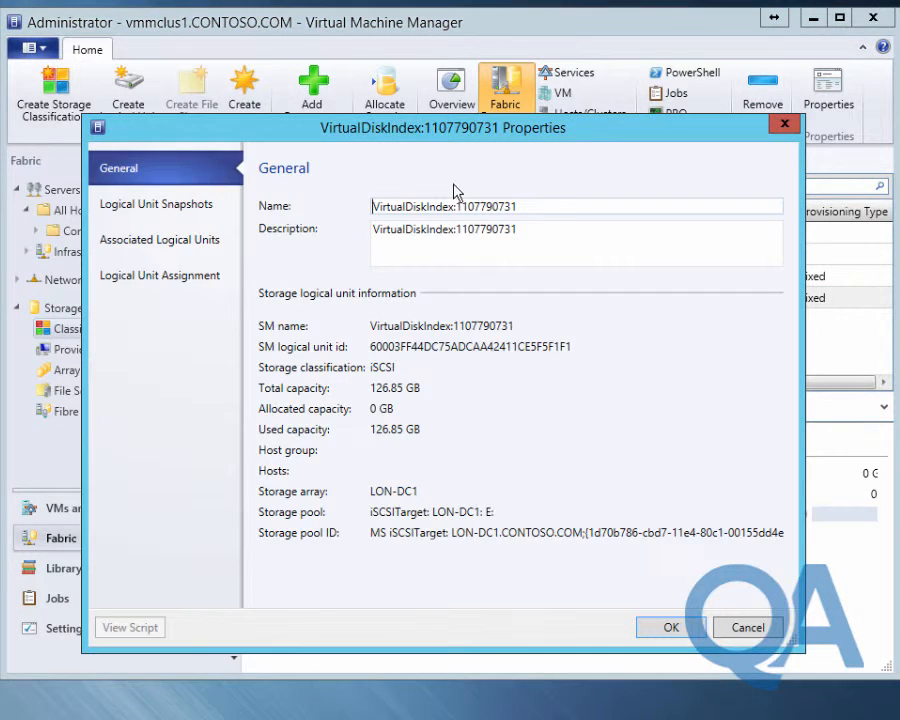
click(740, 628)
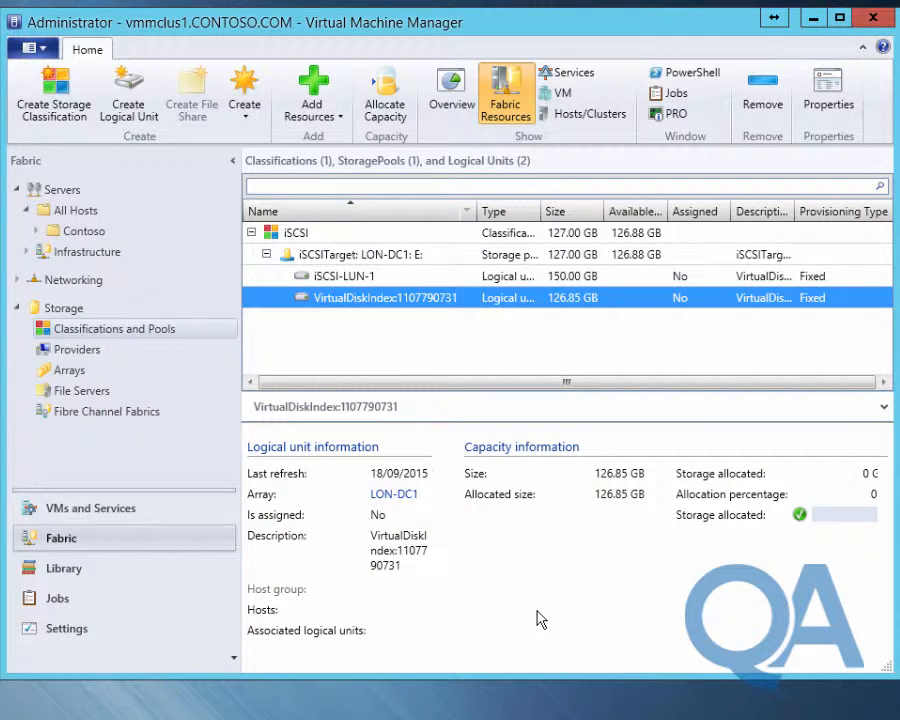
Open the LON-CLUS1 cluster properties from the Contoso host group
click(92, 232)
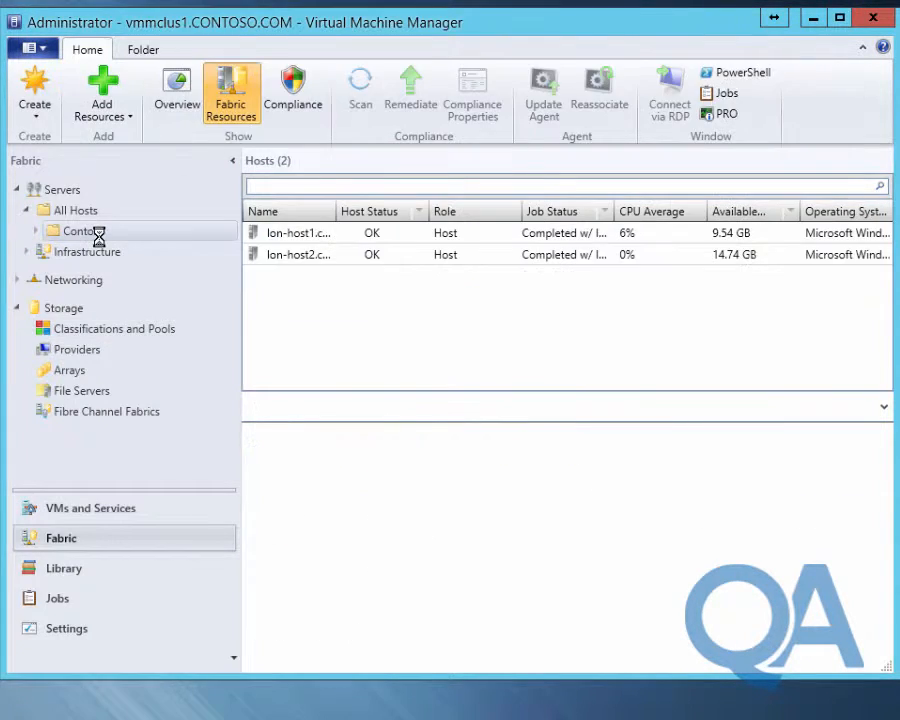
click(36, 231)
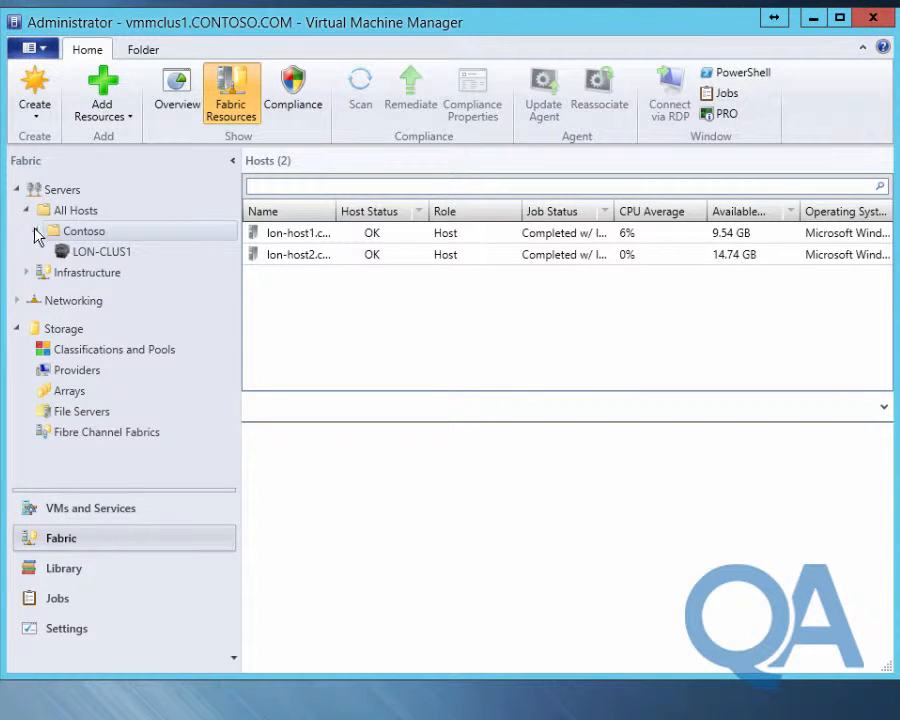
click(58, 251)
right_click(79, 258)
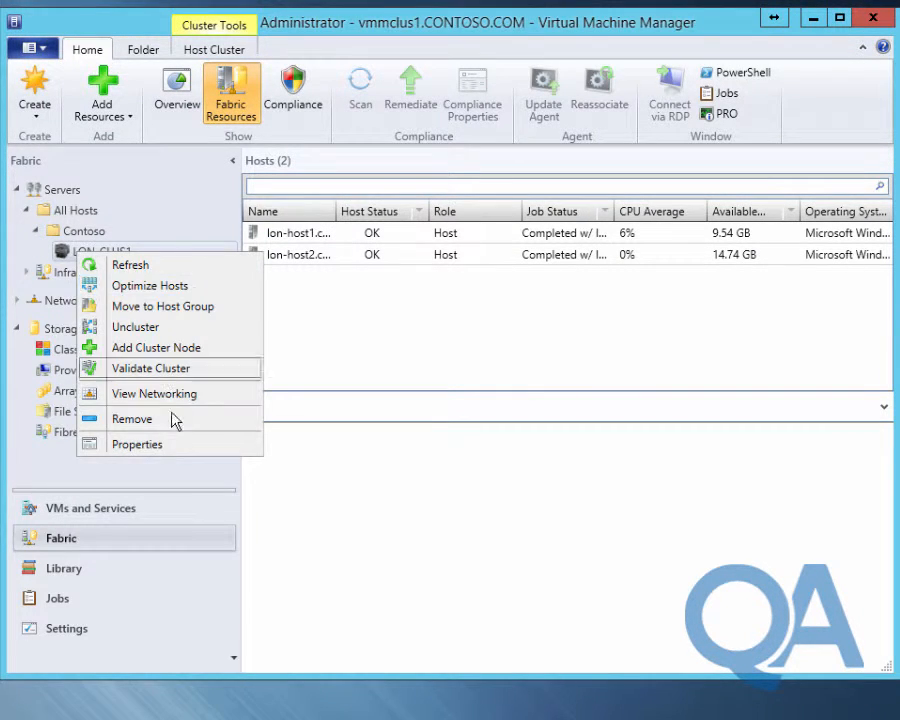
click(137, 444)
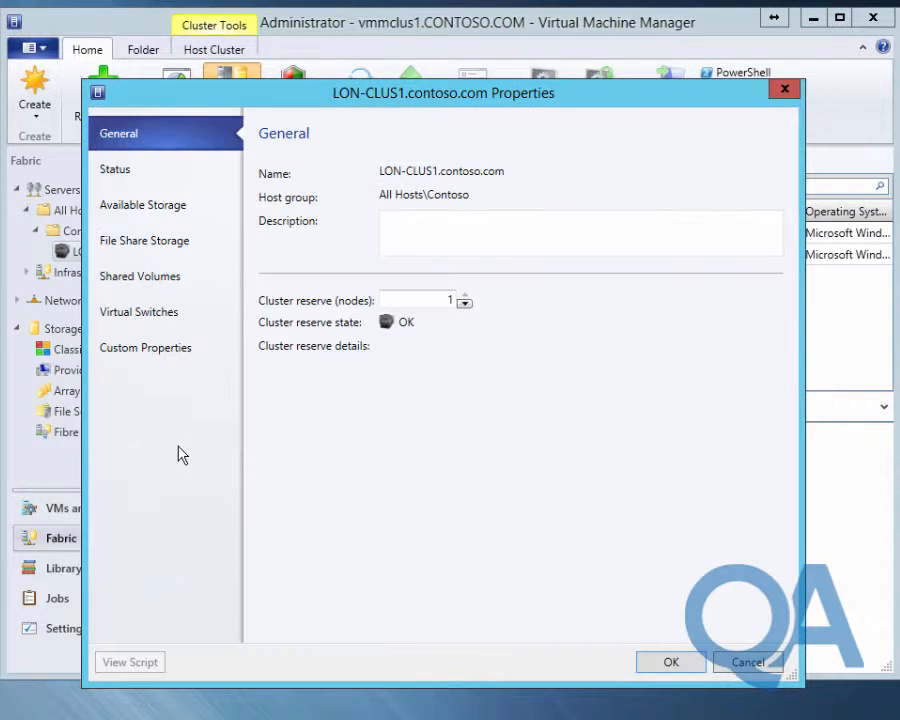
Check the cluster's available storage, file shares and shared volumes, cancel, and select lon-host1
click(160, 207)
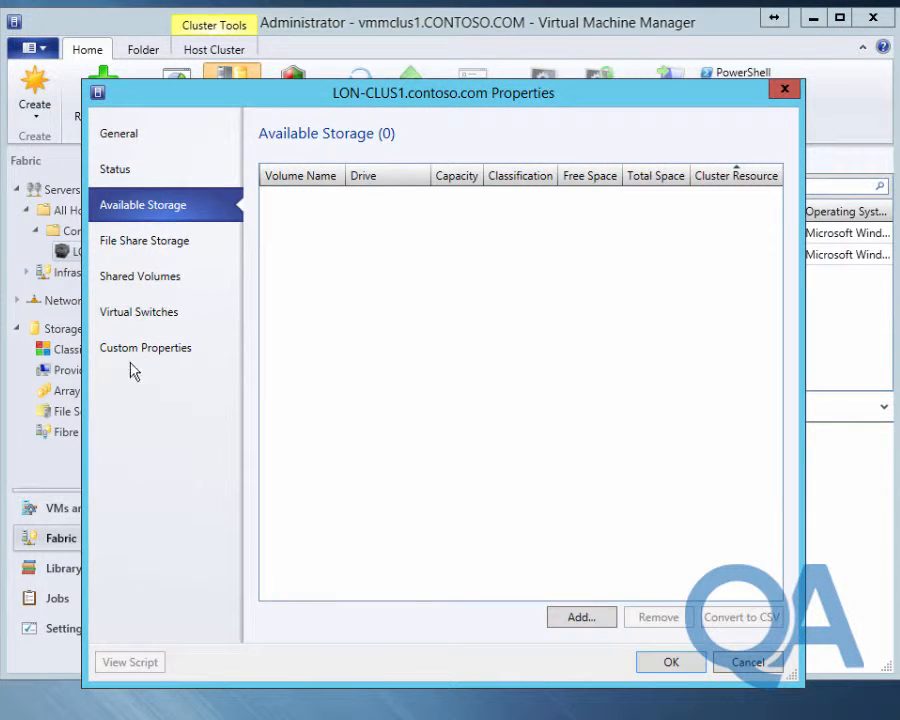
click(131, 243)
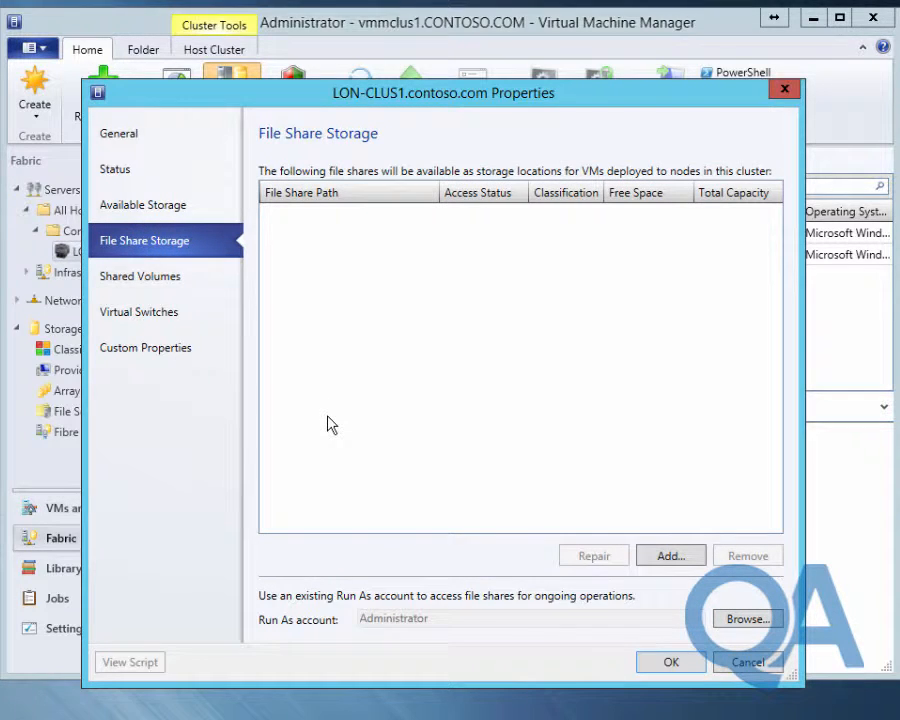
click(160, 280)
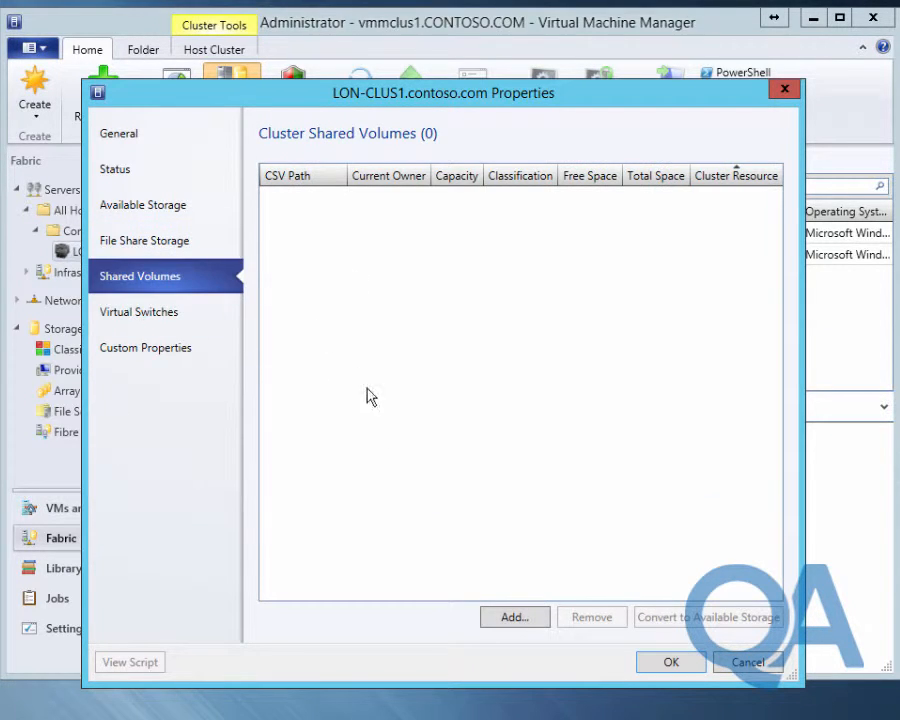
click(749, 667)
click(320, 233)
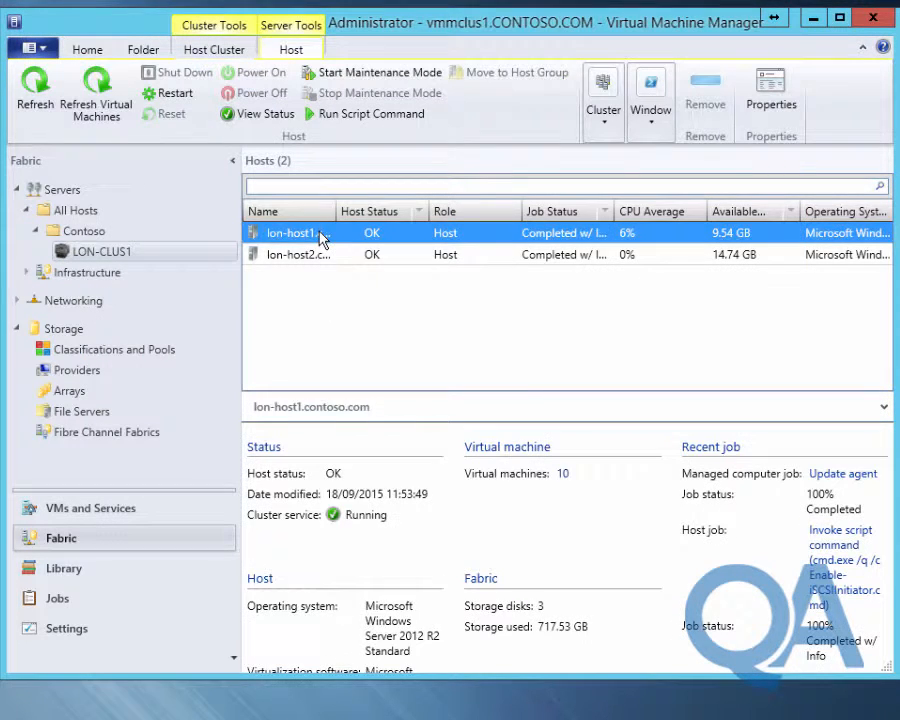
Inspect lon-host1's hardware volumes D:\, System Reserved, E:\ and C:\, then cancel
right_click(320, 233)
click(444, 710)
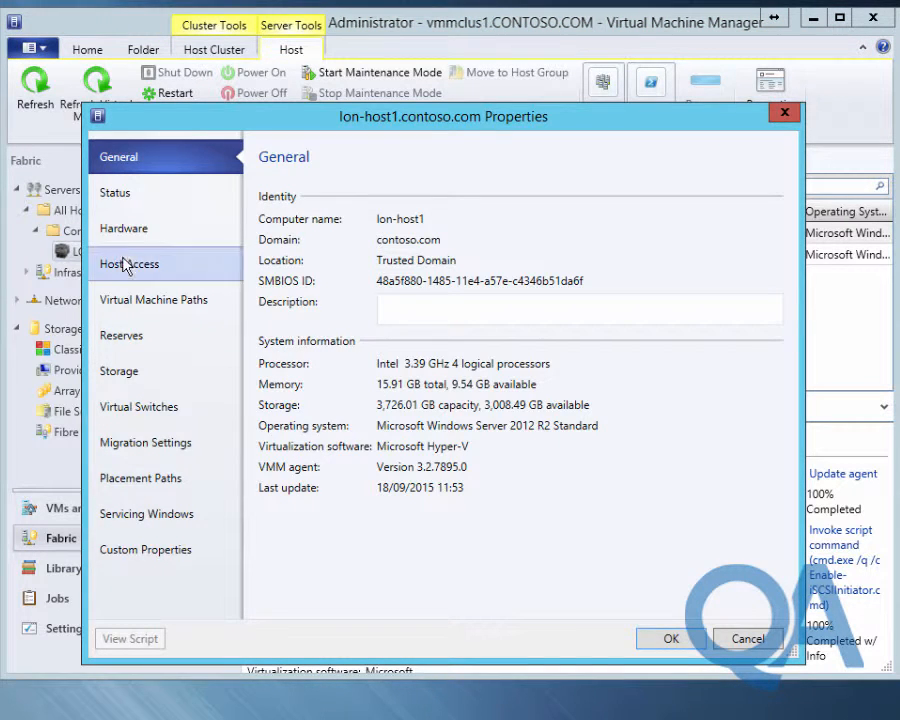
click(125, 236)
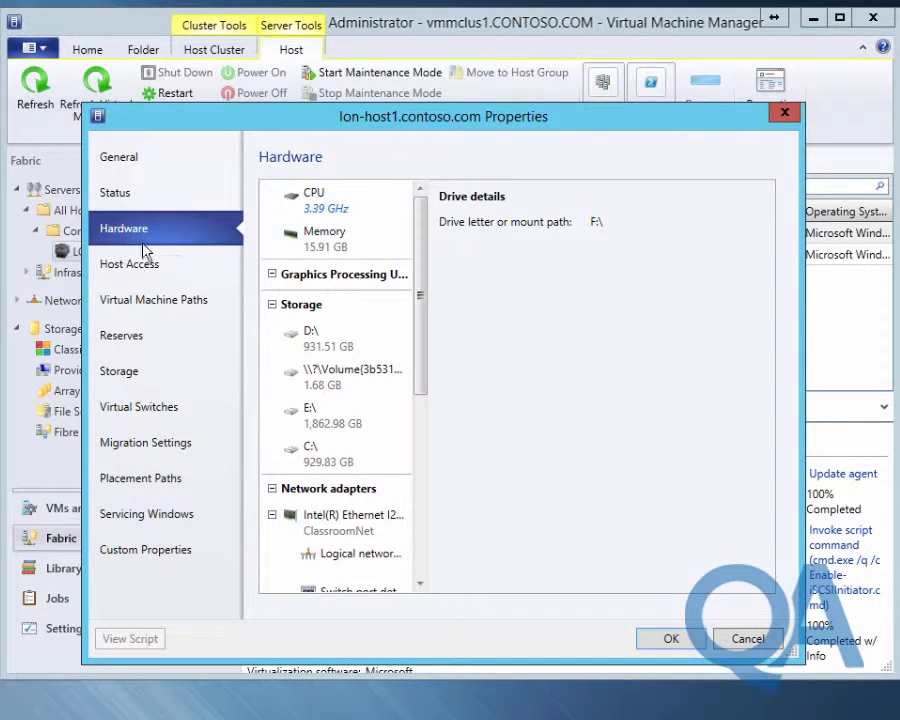
click(323, 352)
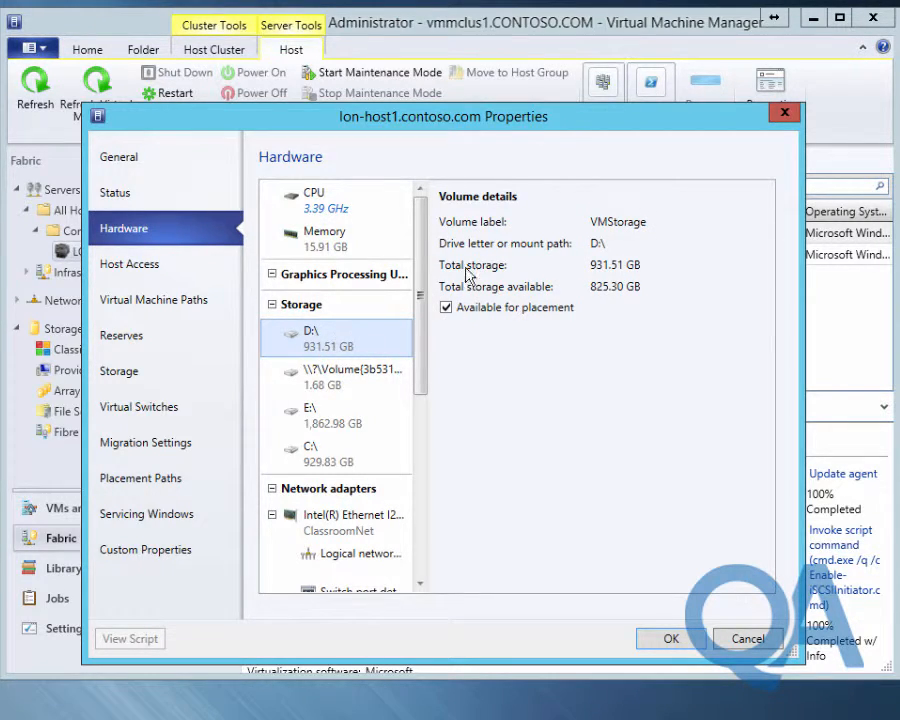
click(350, 388)
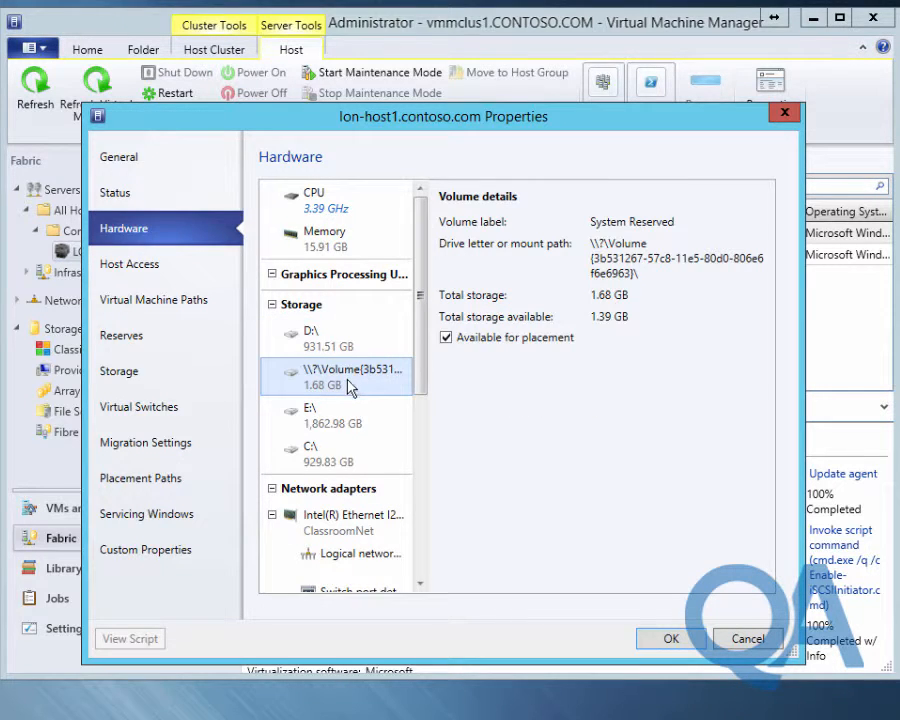
click(332, 425)
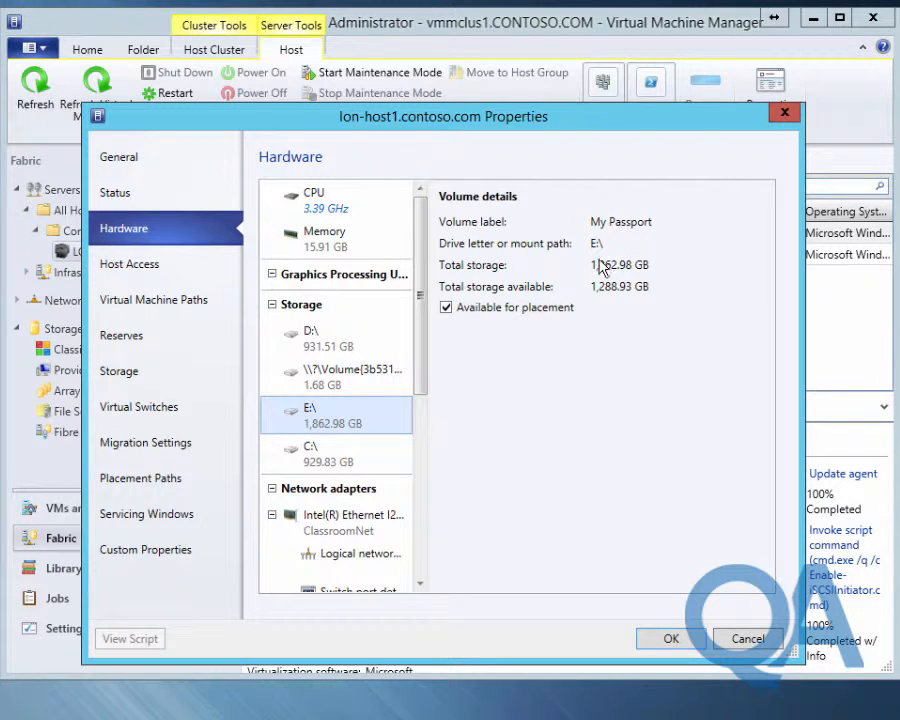
click(348, 464)
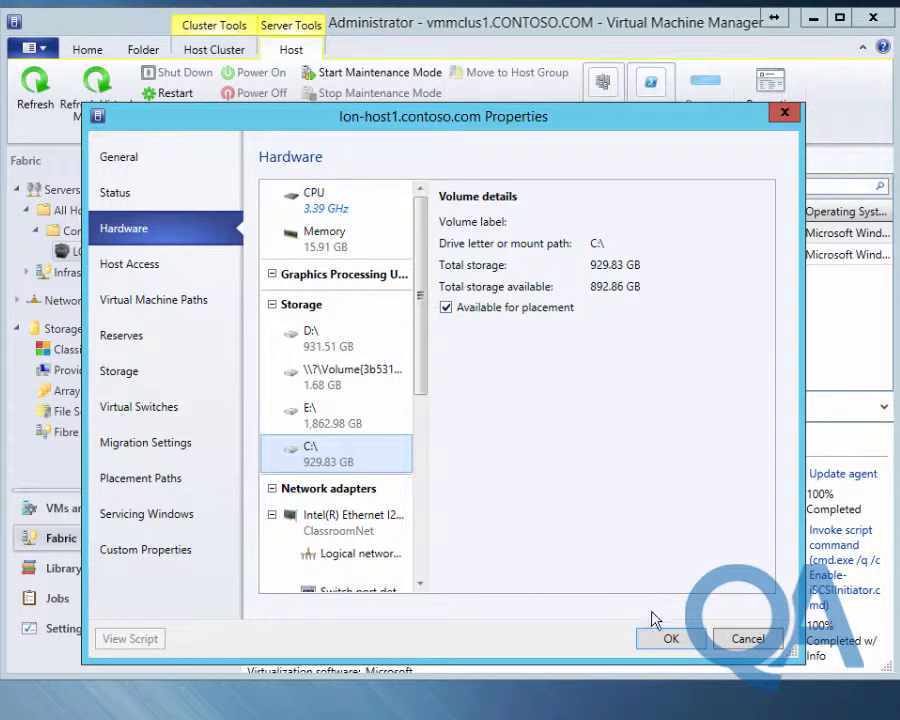
click(748, 640)
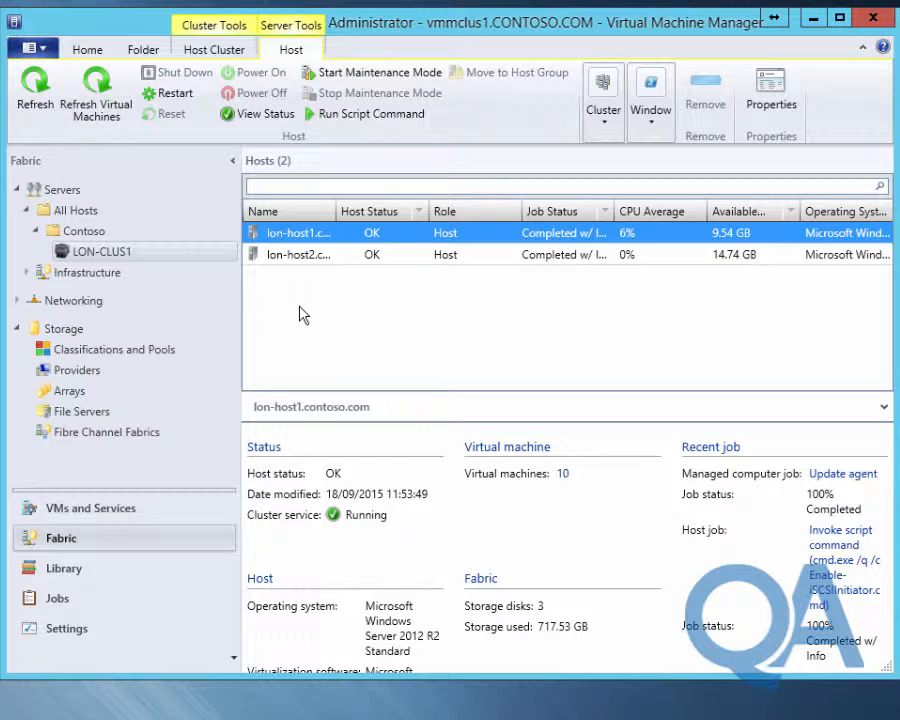
Reopen lon-host1's properties at Storage and inspect PHYSICALDRIVE0, PHYSICALDRIVE1 and PHYSICALDRIVE2
right_click(281, 236)
click(340, 714)
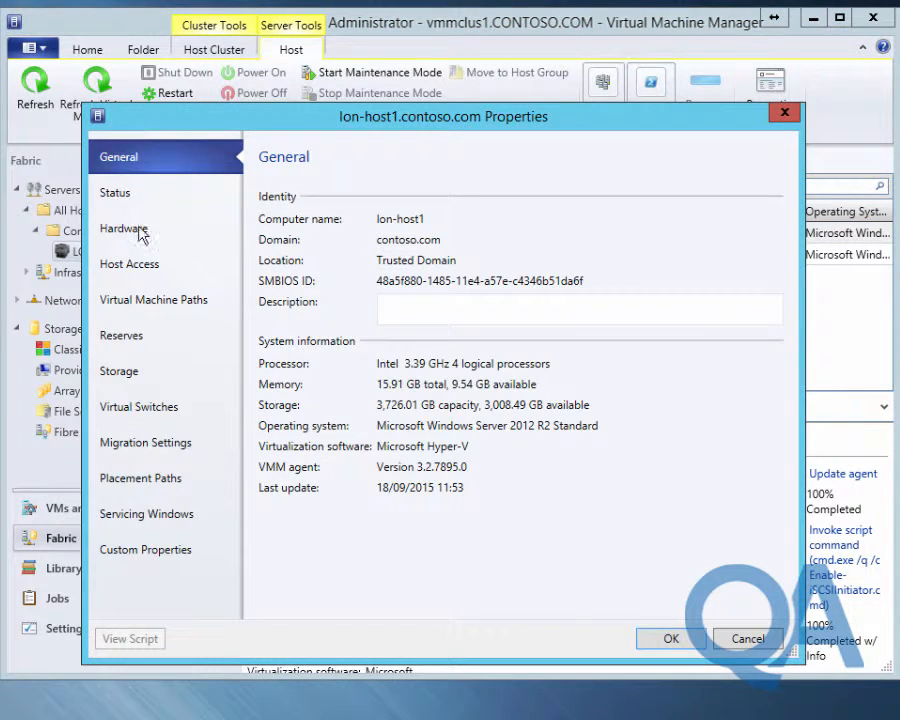
click(128, 375)
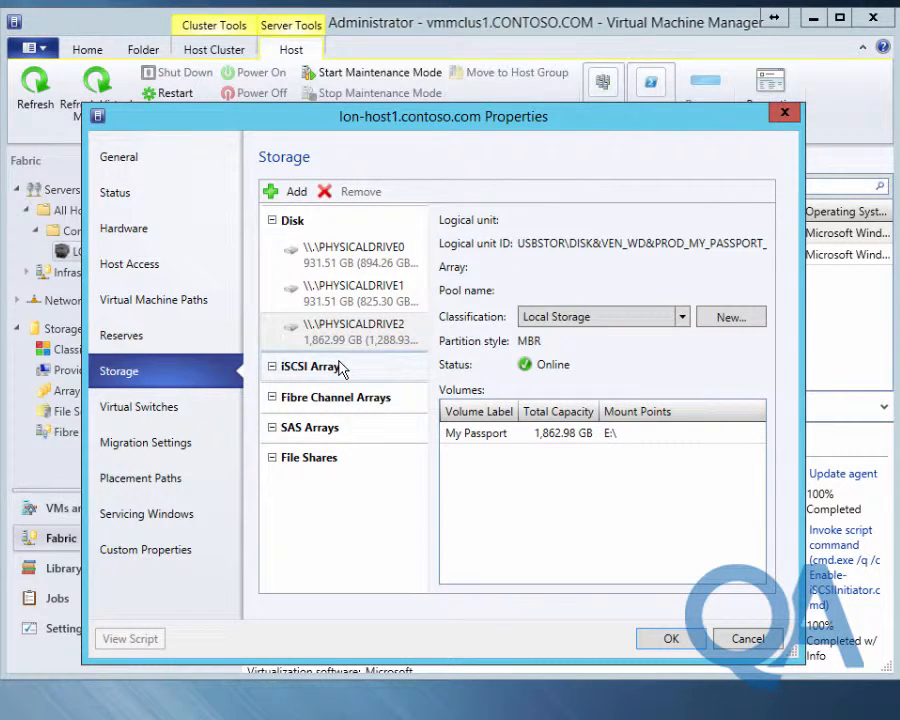
click(346, 292)
click(346, 262)
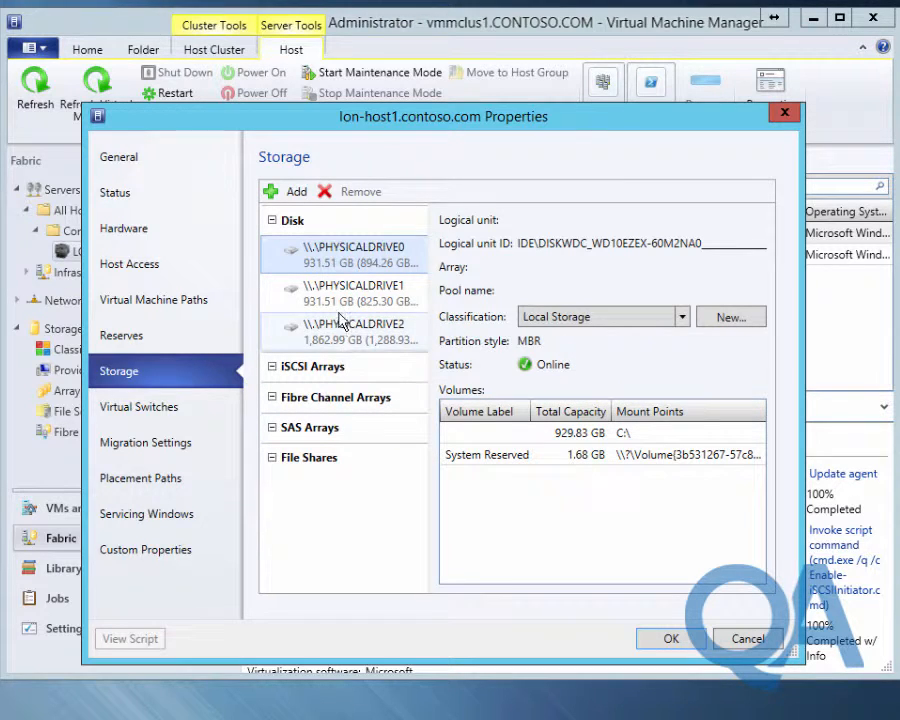
click(343, 298)
click(350, 338)
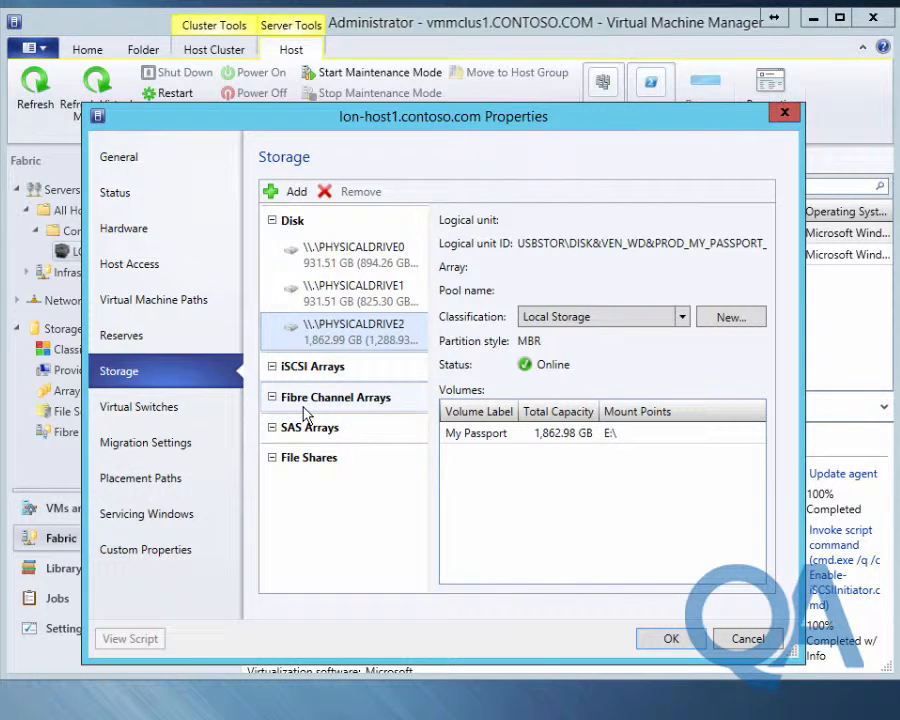
Connect lon-host1 to the LON-DC1 iSCSI array (253.65 GB, 2 pools) and save its storage settings
click(290, 191)
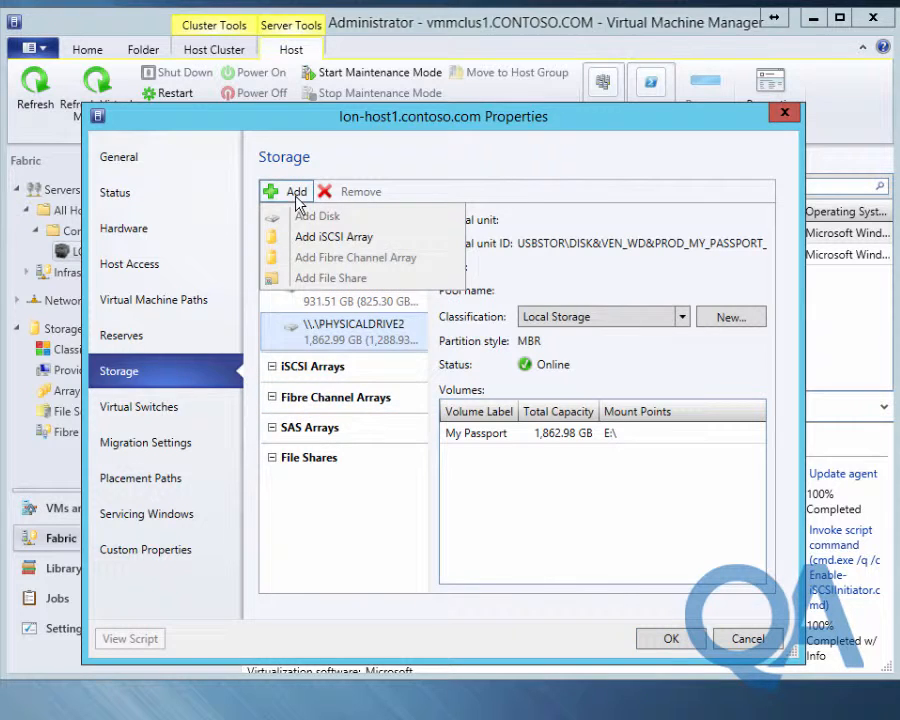
click(306, 238)
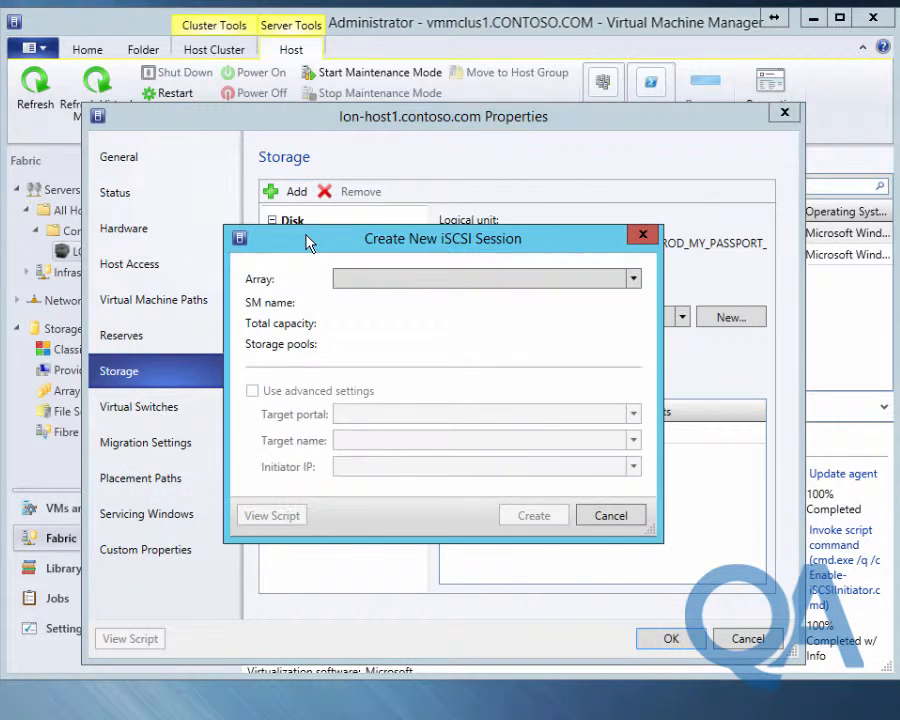
click(633, 281)
click(508, 301)
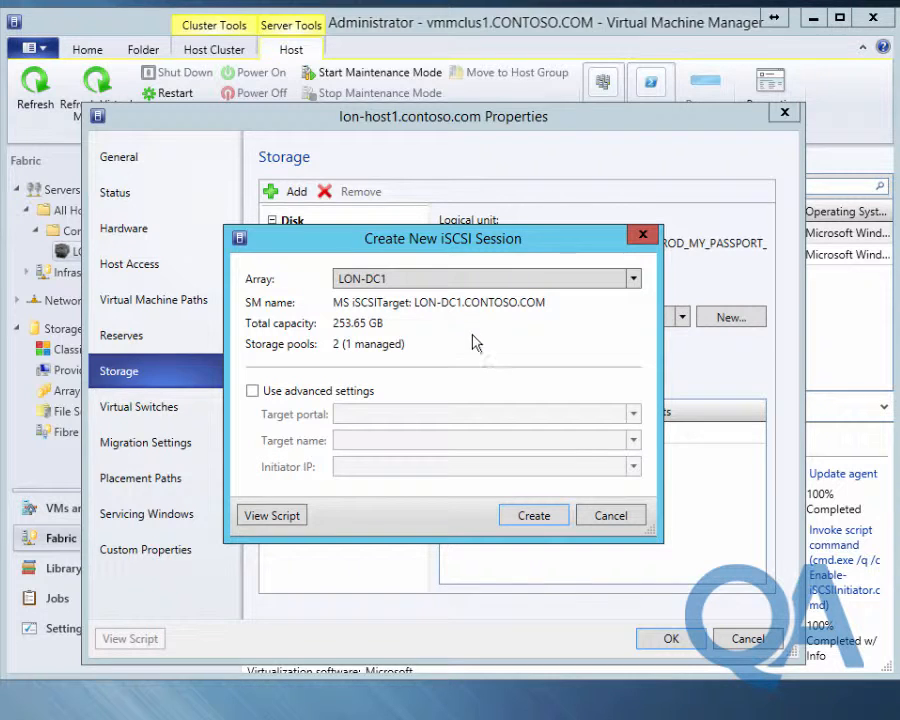
click(529, 518)
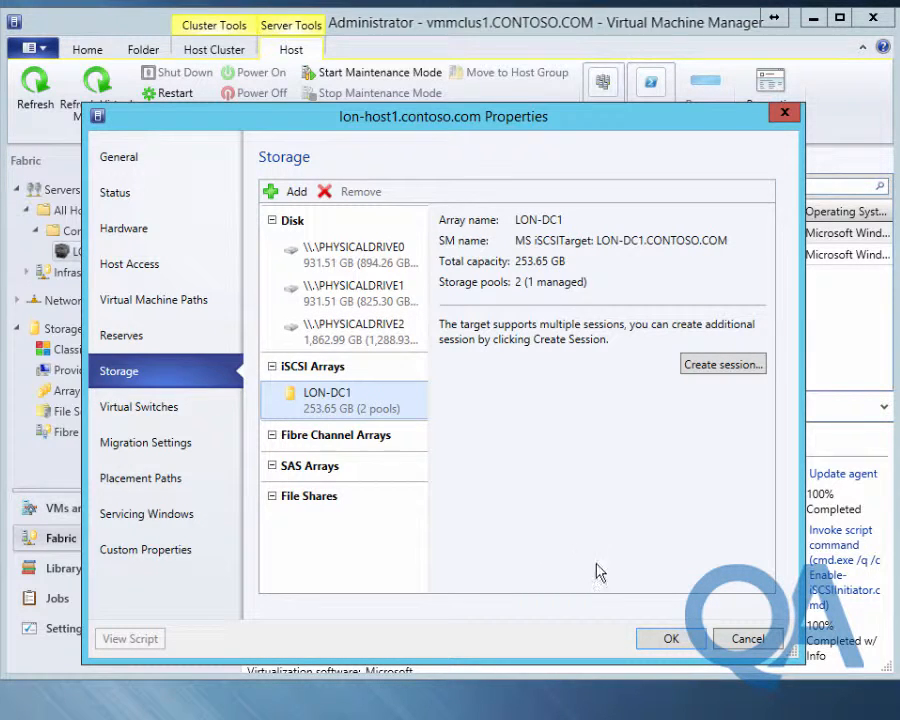
click(666, 641)
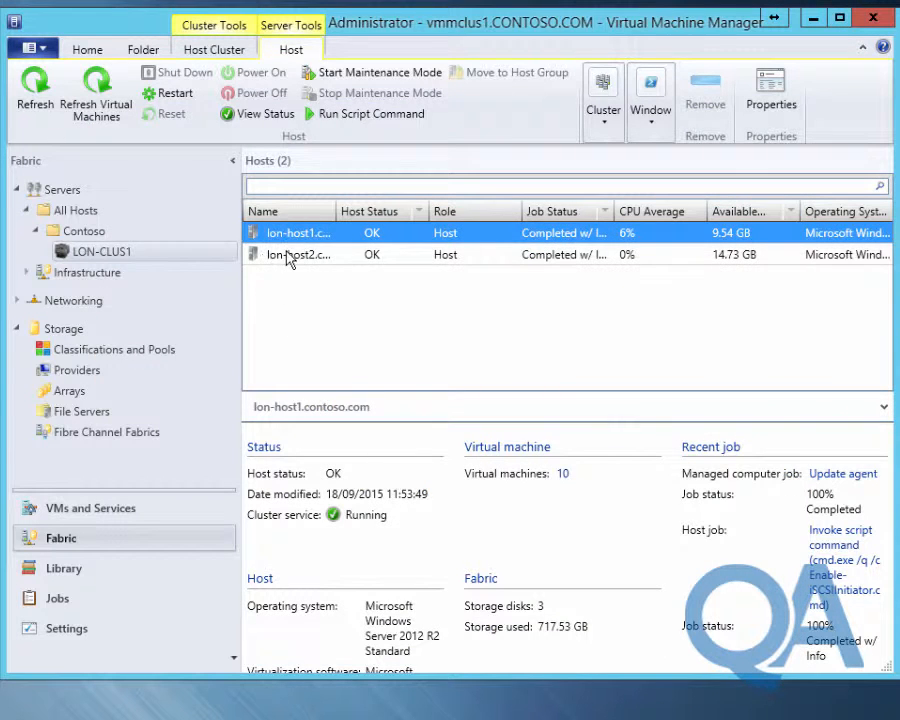
In lon-host2's Storage properties, create an iSCSI session to LON-DC1 (253.65 GB, 2 pools) and save
right_click(288, 256)
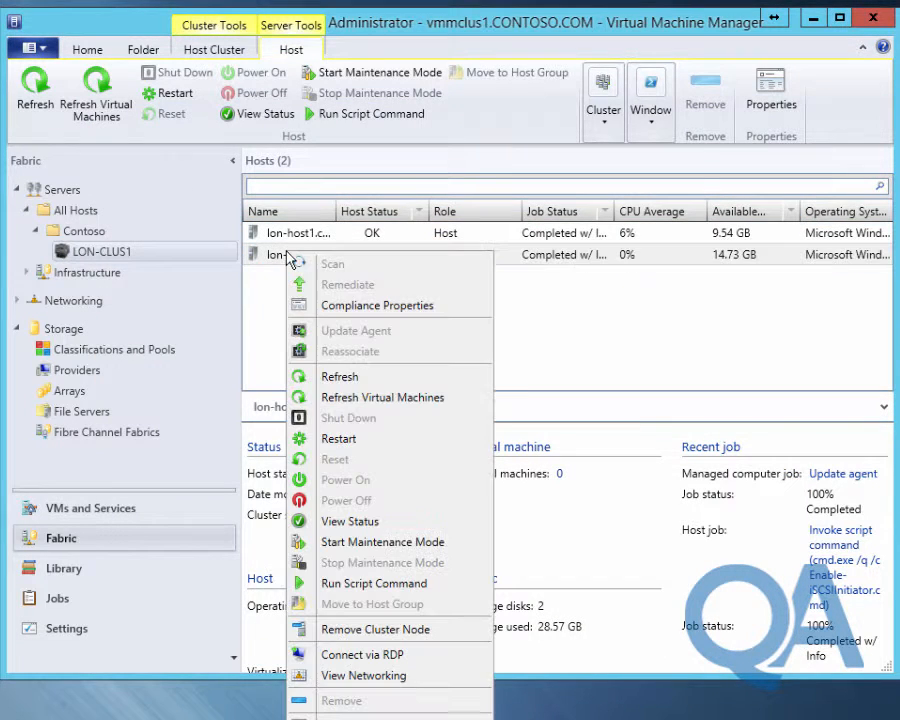
click(372, 718)
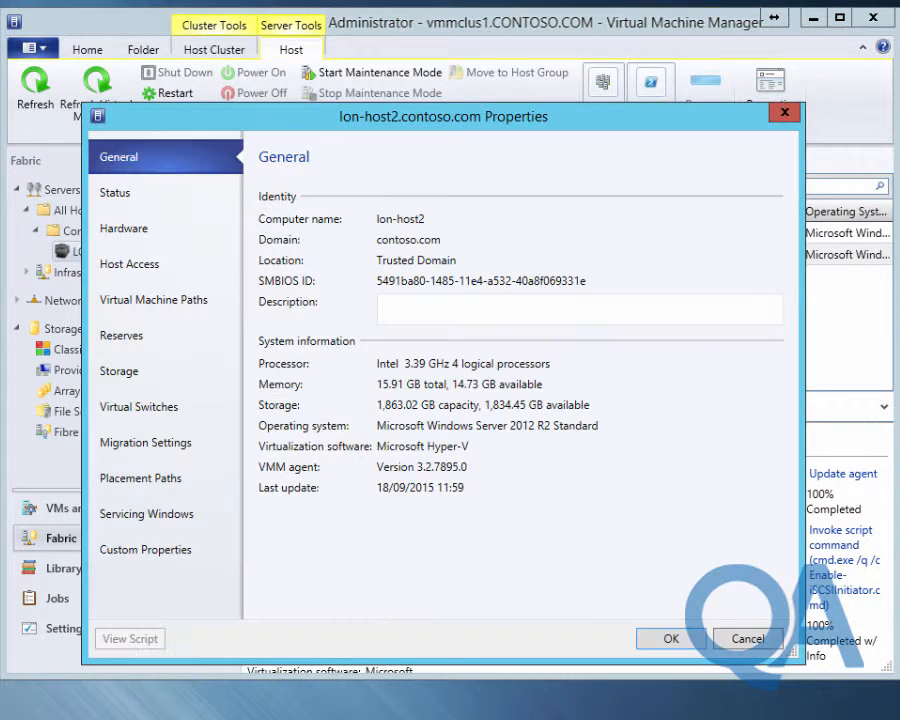
click(160, 374)
click(288, 194)
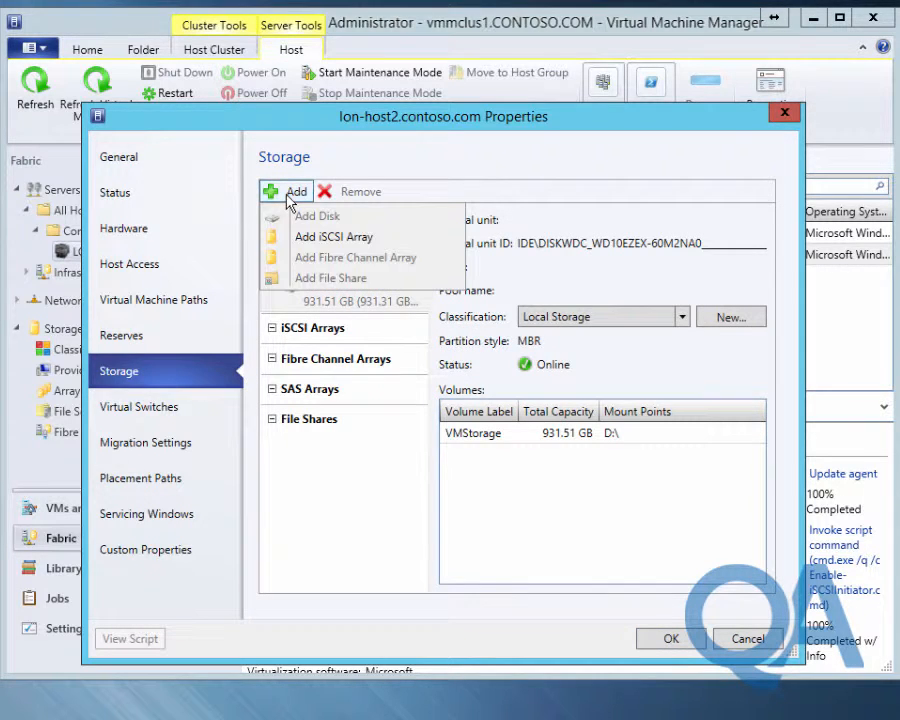
click(306, 239)
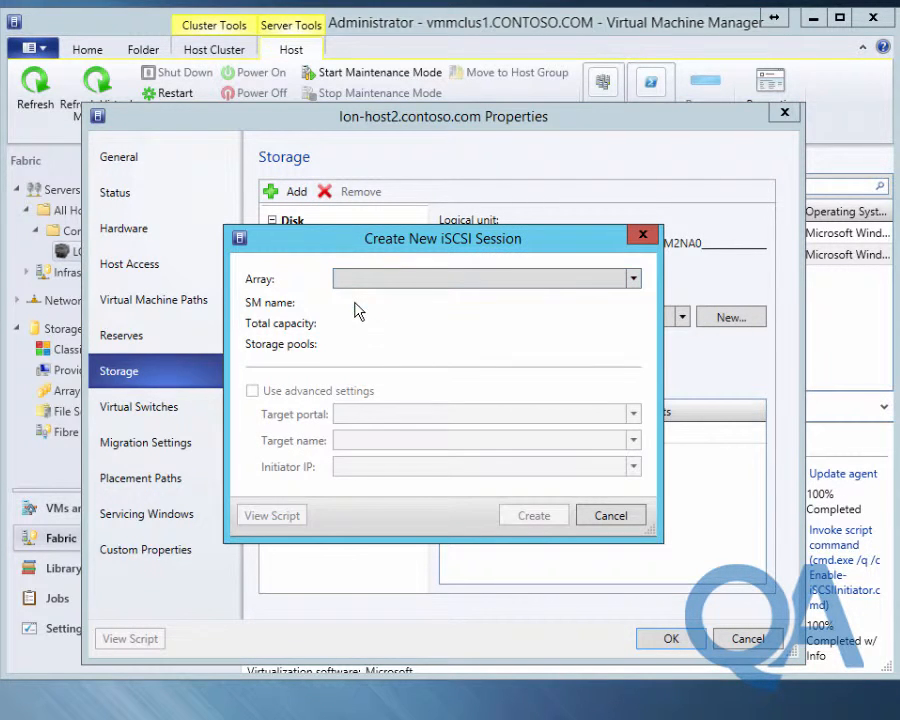
click(524, 518)
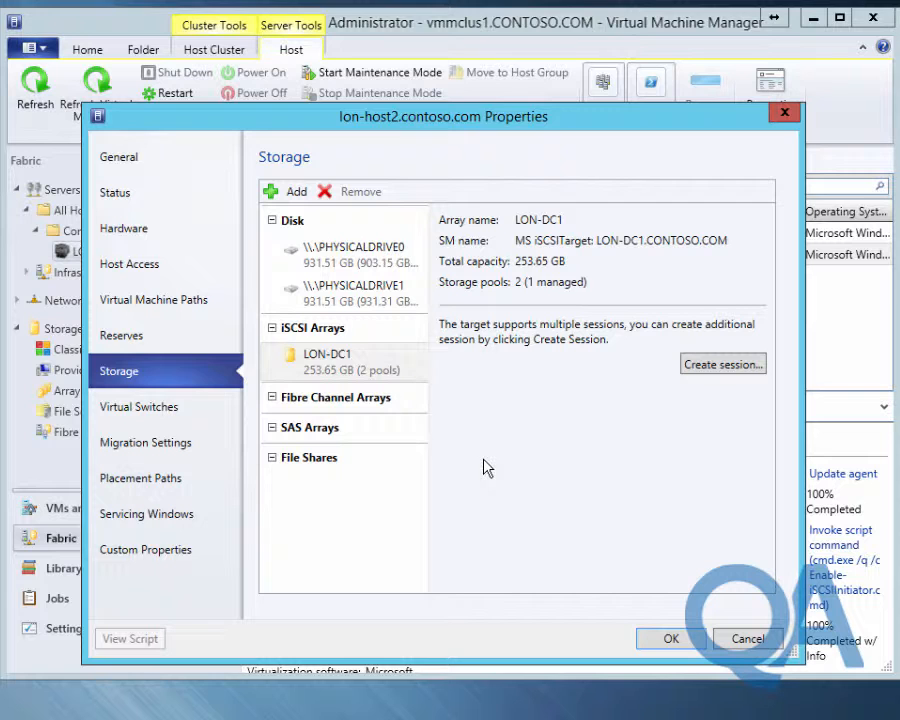
click(671, 639)
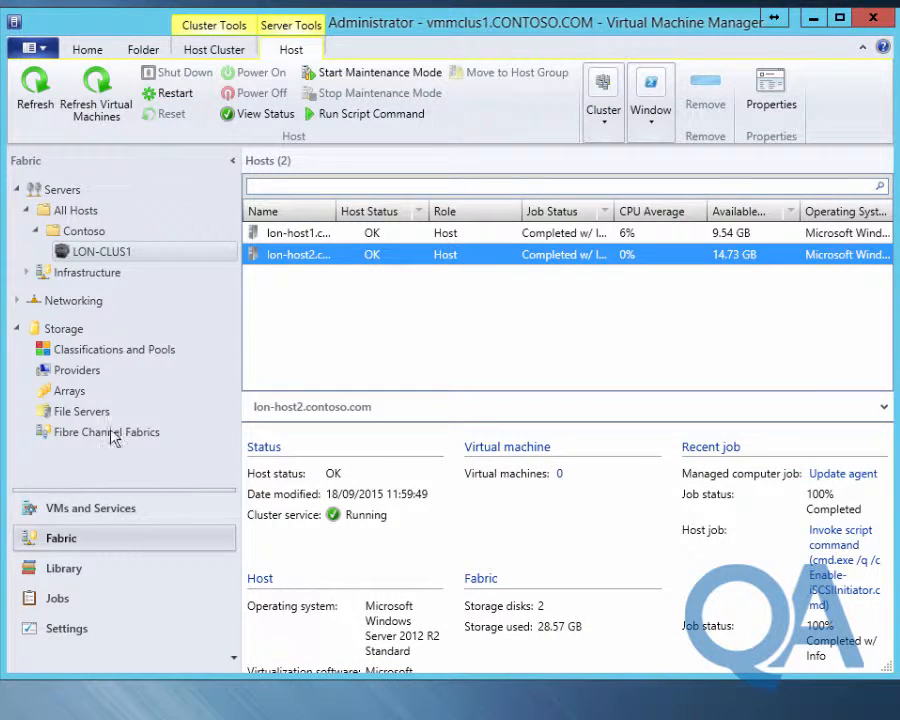
Allocate the 127.00 GB iSCSITarget storage pool to the Contoso host group and close the summary
click(60, 355)
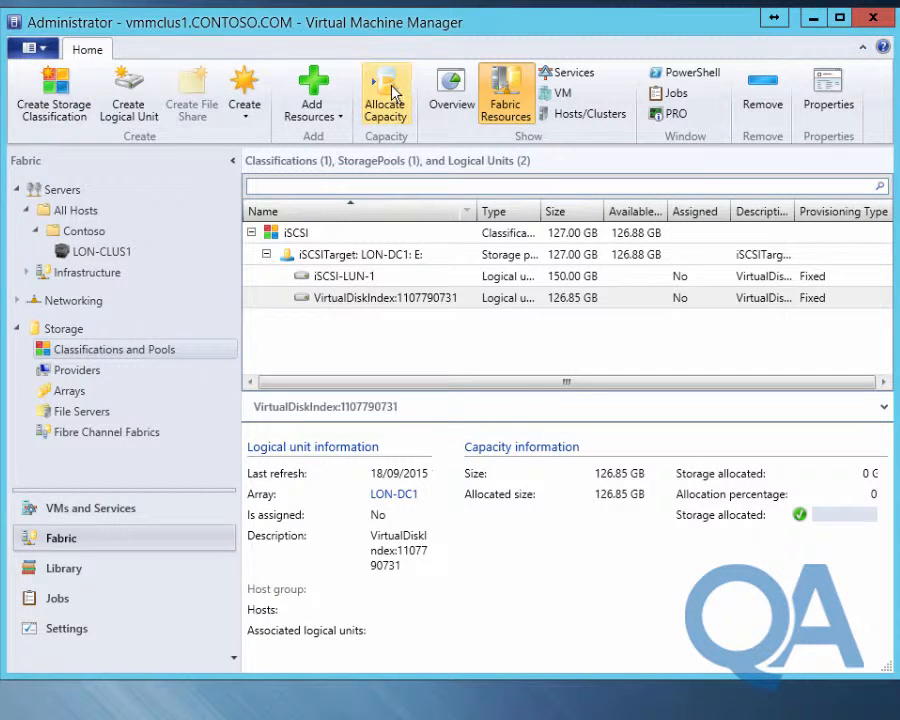
click(389, 92)
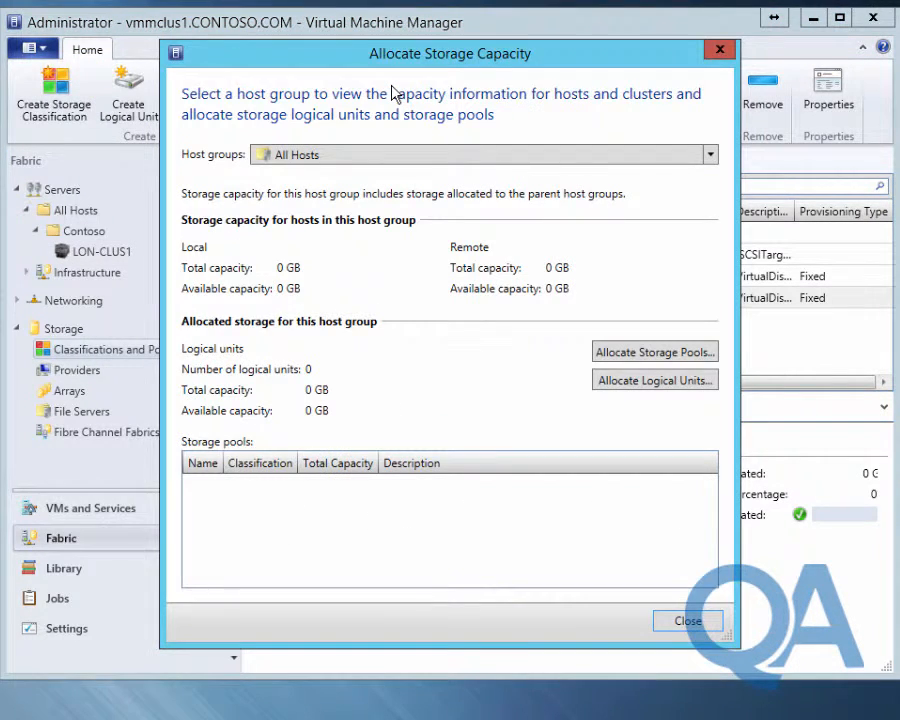
click(360, 156)
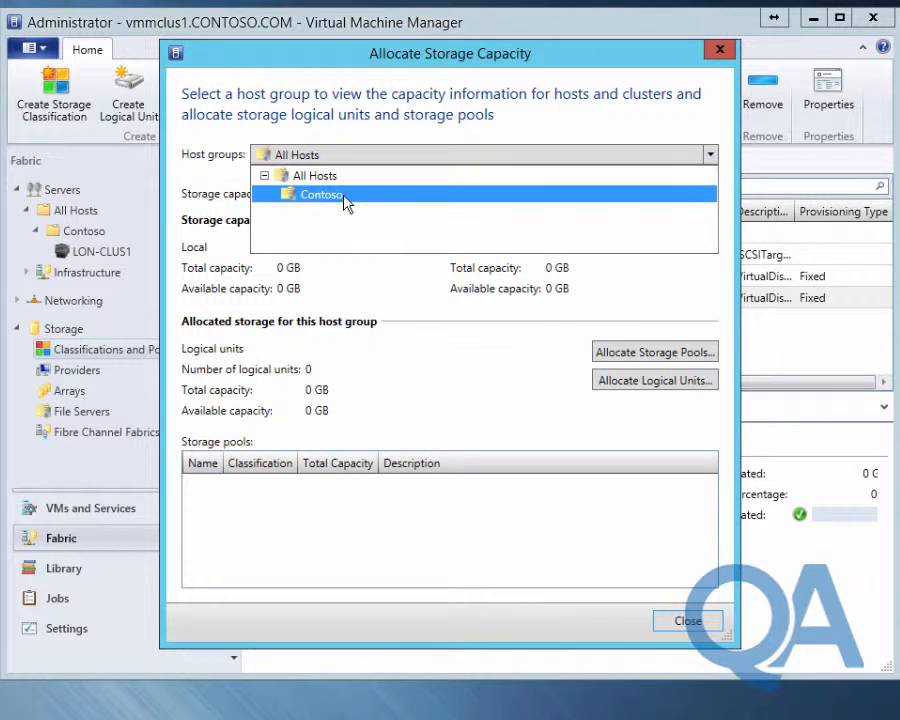
click(345, 196)
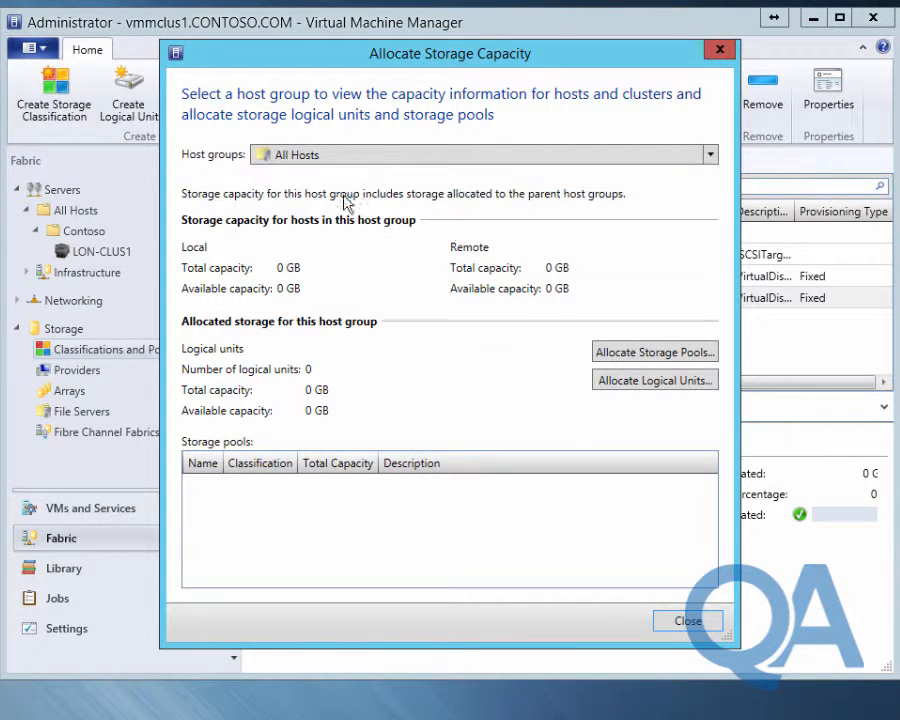
click(662, 356)
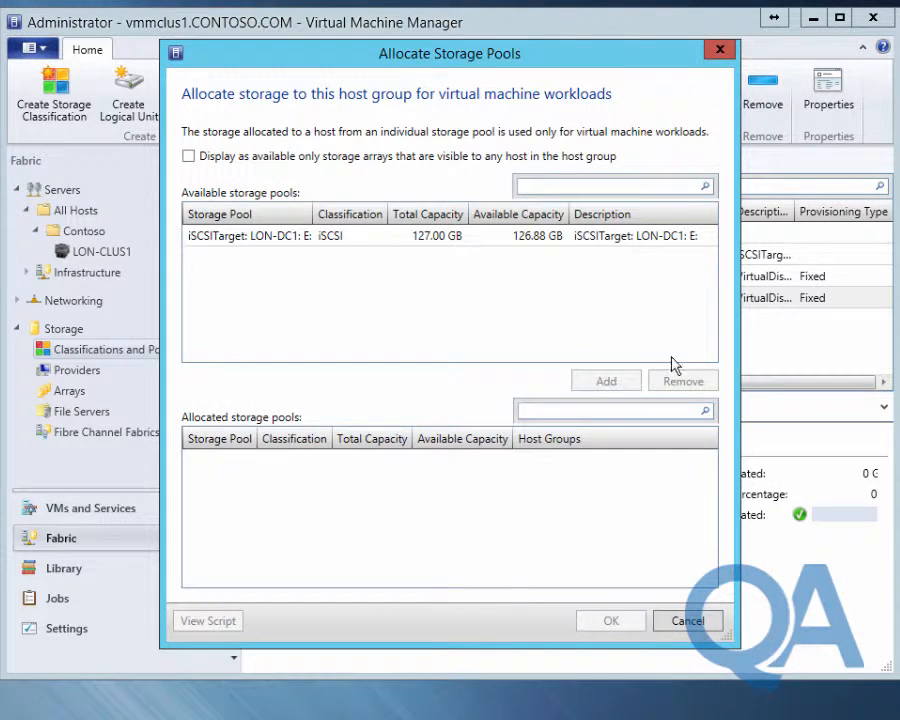
click(300, 237)
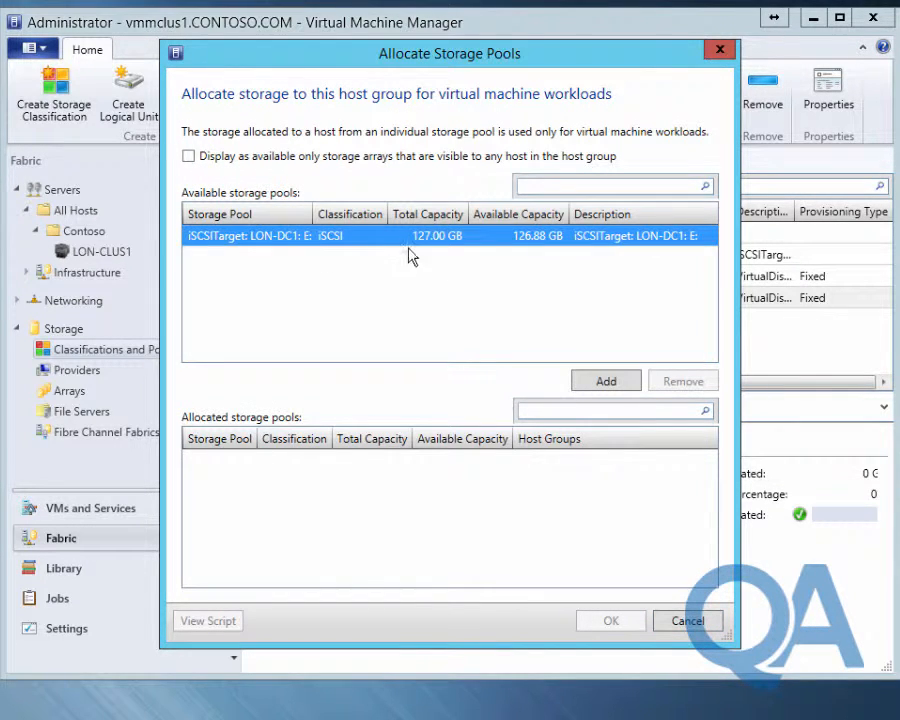
click(605, 382)
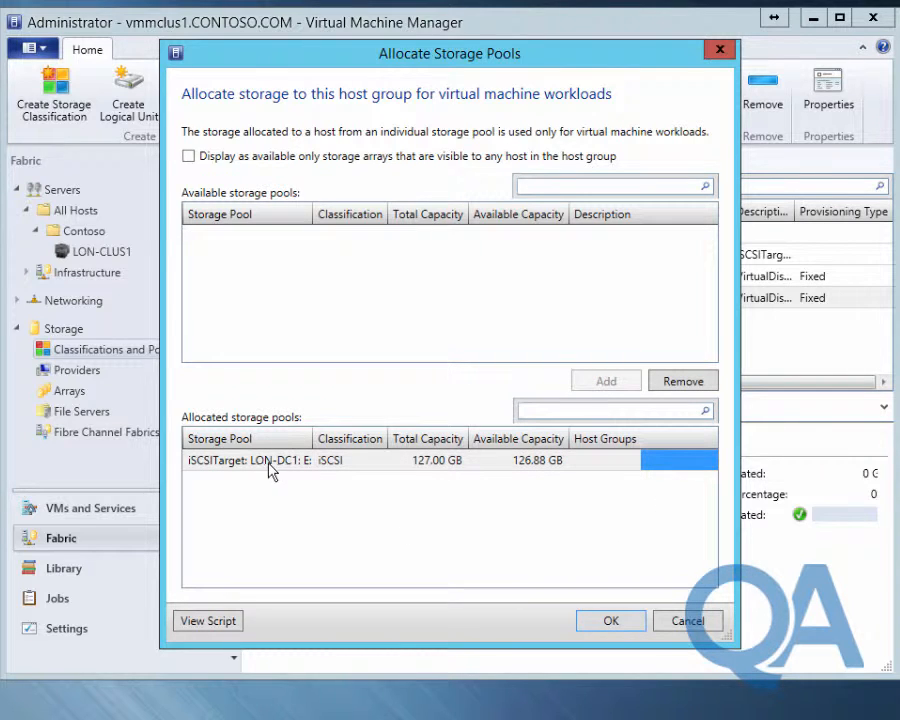
click(612, 622)
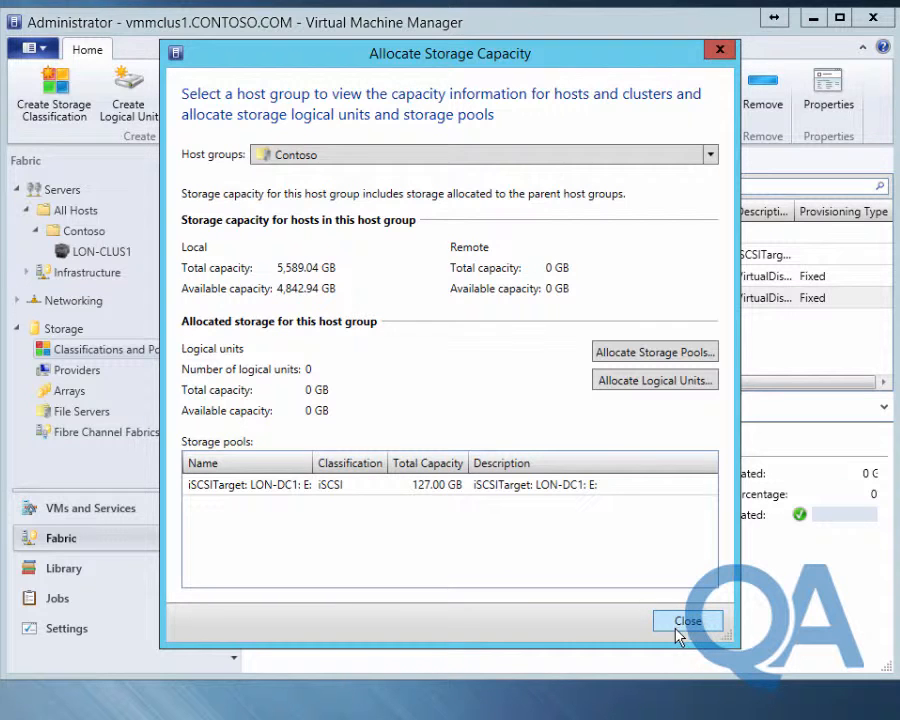
click(686, 622)
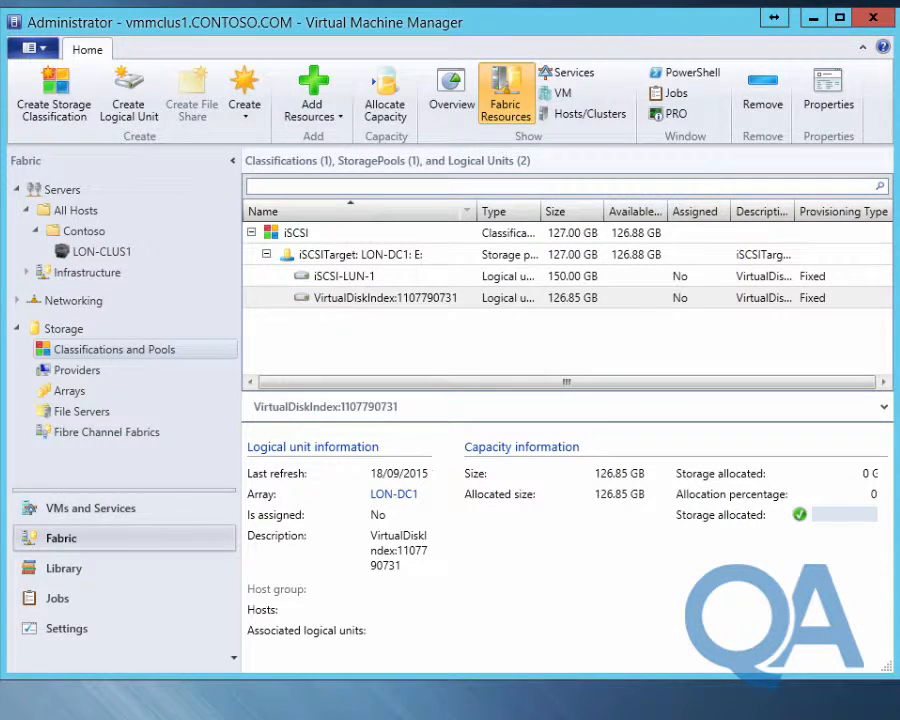
On LON-DC1, refresh the iSCSI virtual disk list and inspect iSCSI-LUN-1.vhdx's targets
click(402, 692)
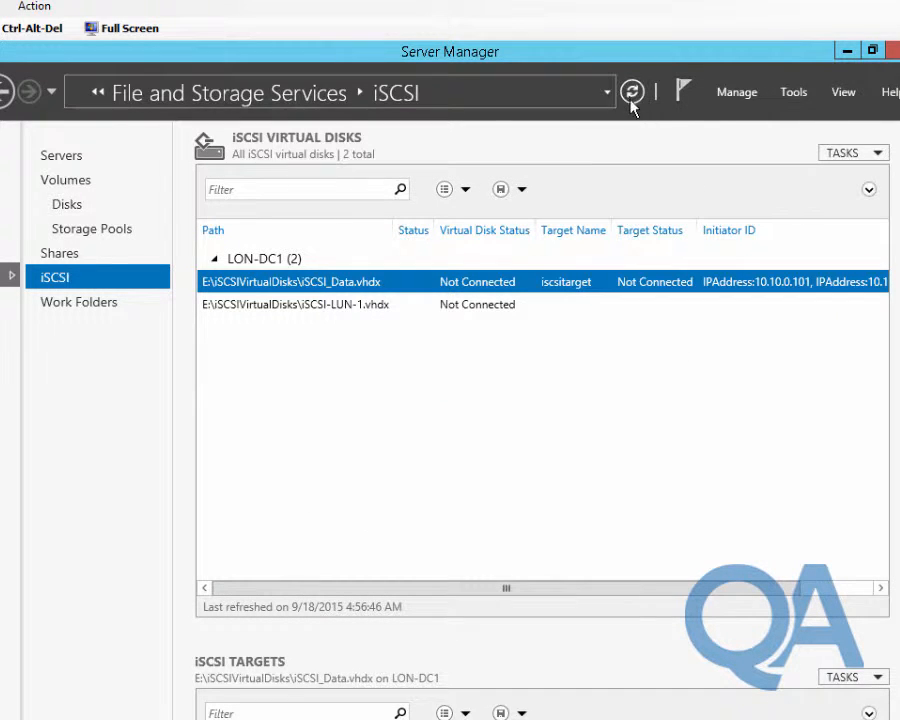
click(630, 98)
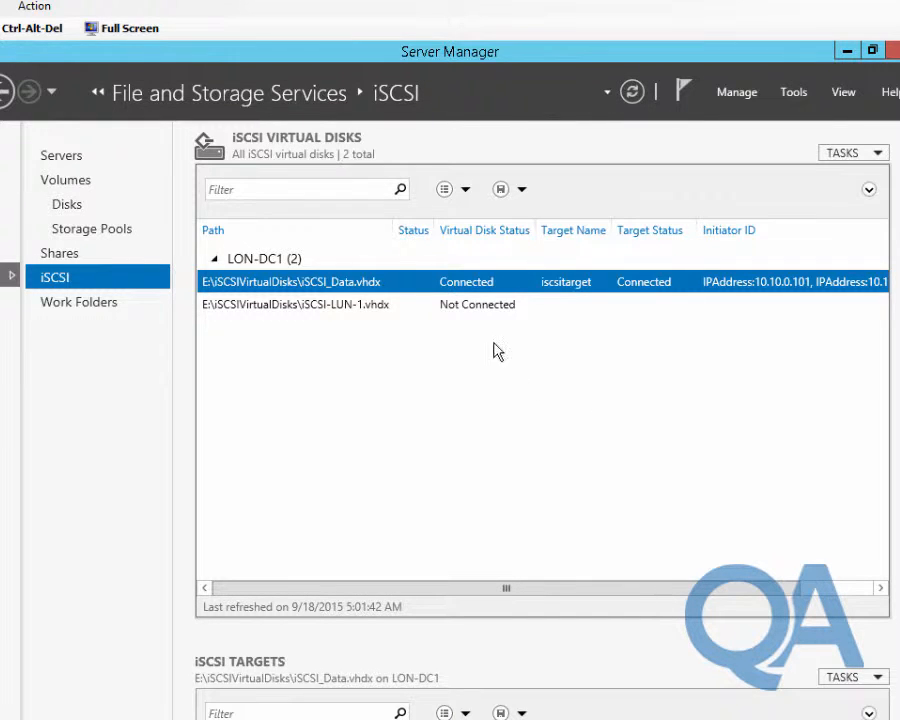
click(488, 306)
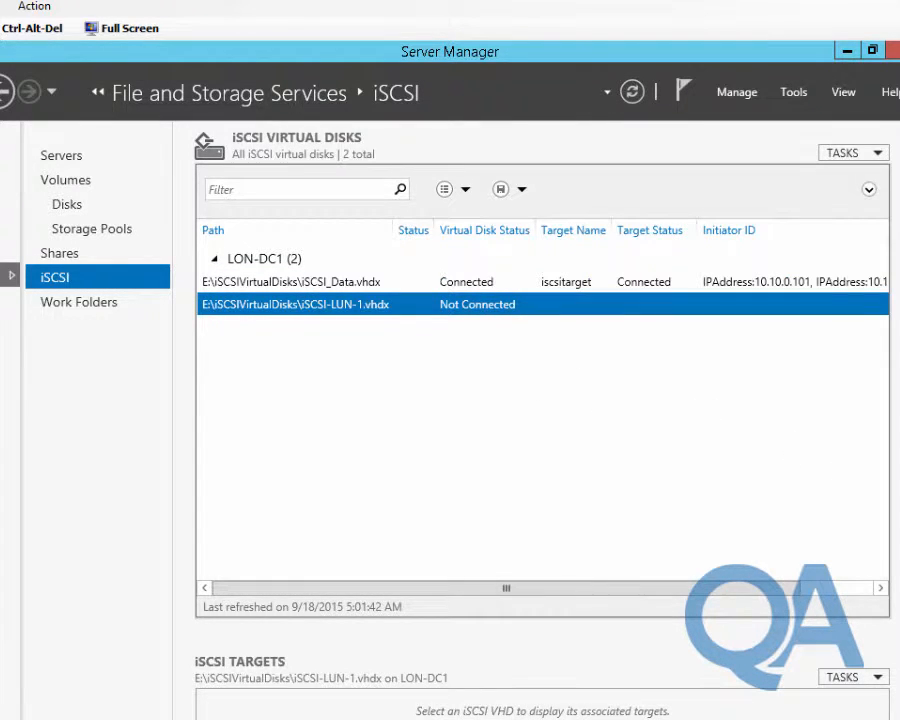
scroll(540, 420, down, 3)
scroll(540, 400, up, 2)
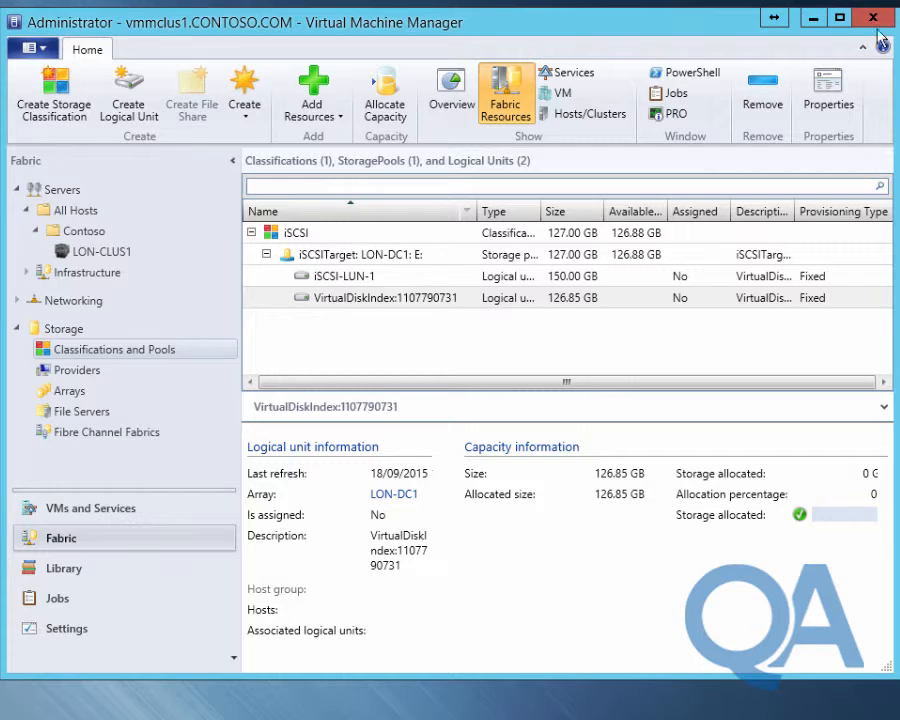
Through Contoso's Storage properties, allocate logical unit iSCSI-LUN-1 (150 GB) and save
click(115, 256)
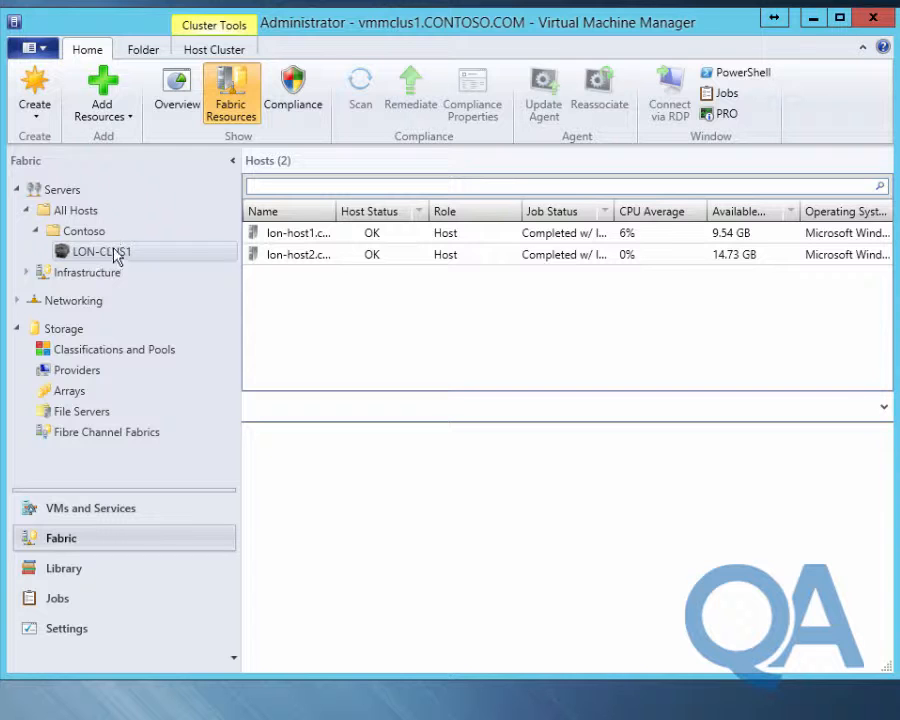
click(100, 233)
right_click(100, 232)
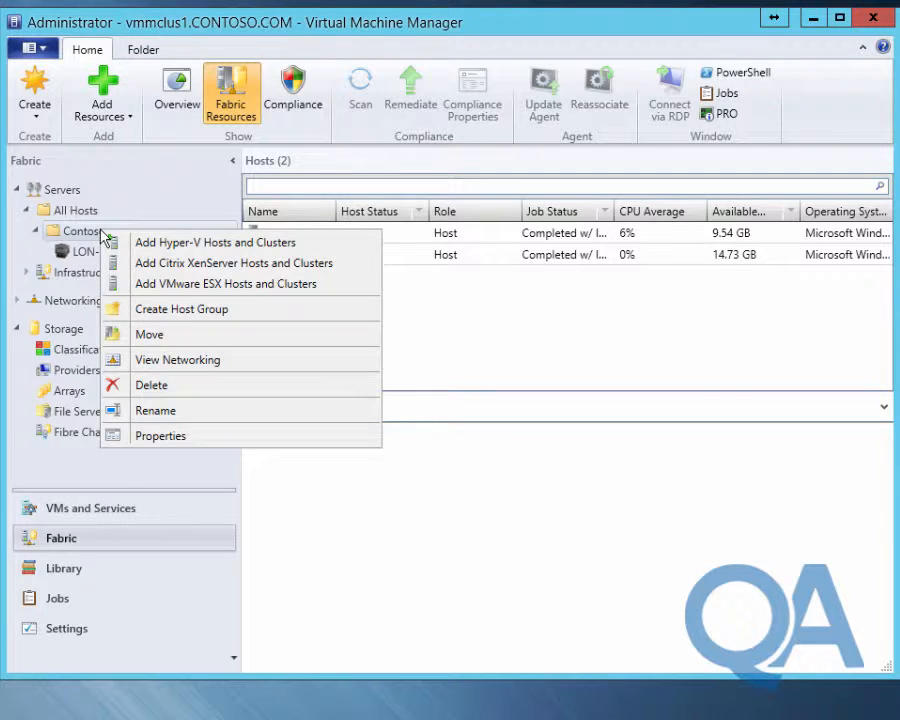
click(198, 438)
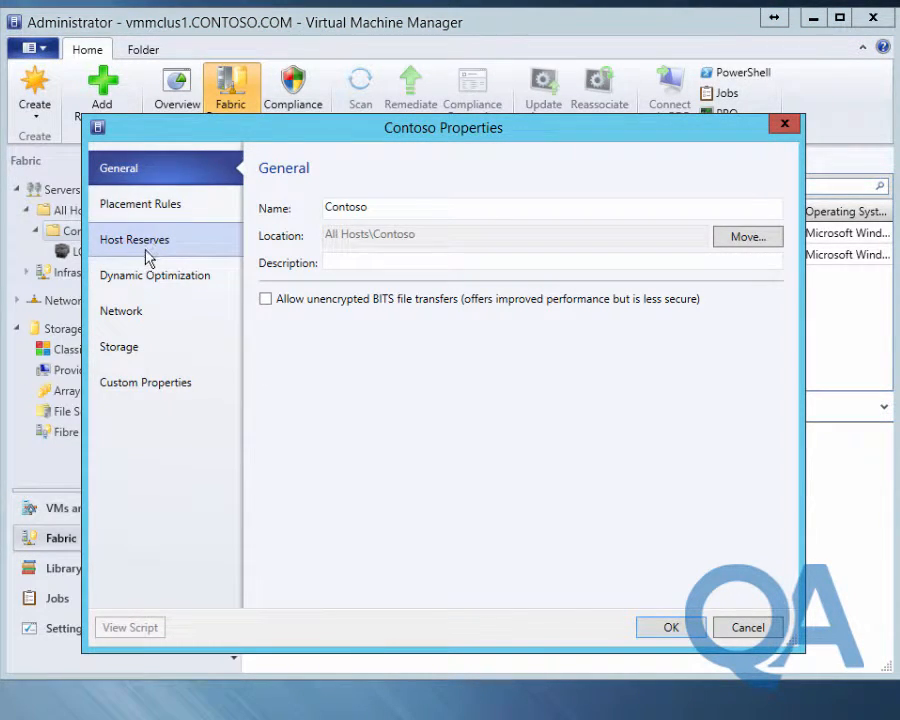
click(120, 352)
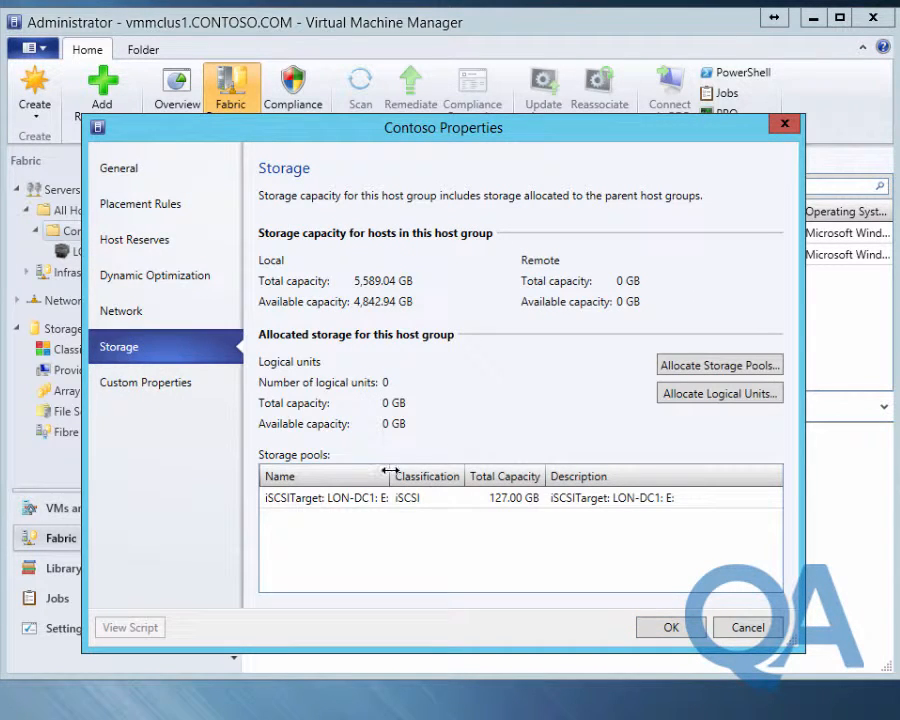
click(691, 399)
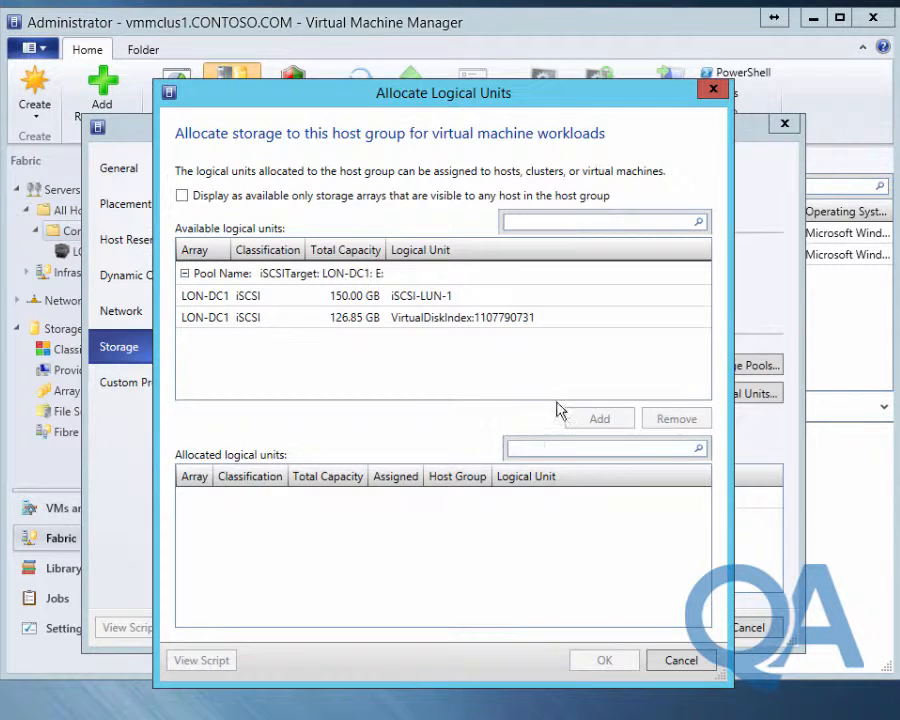
click(292, 300)
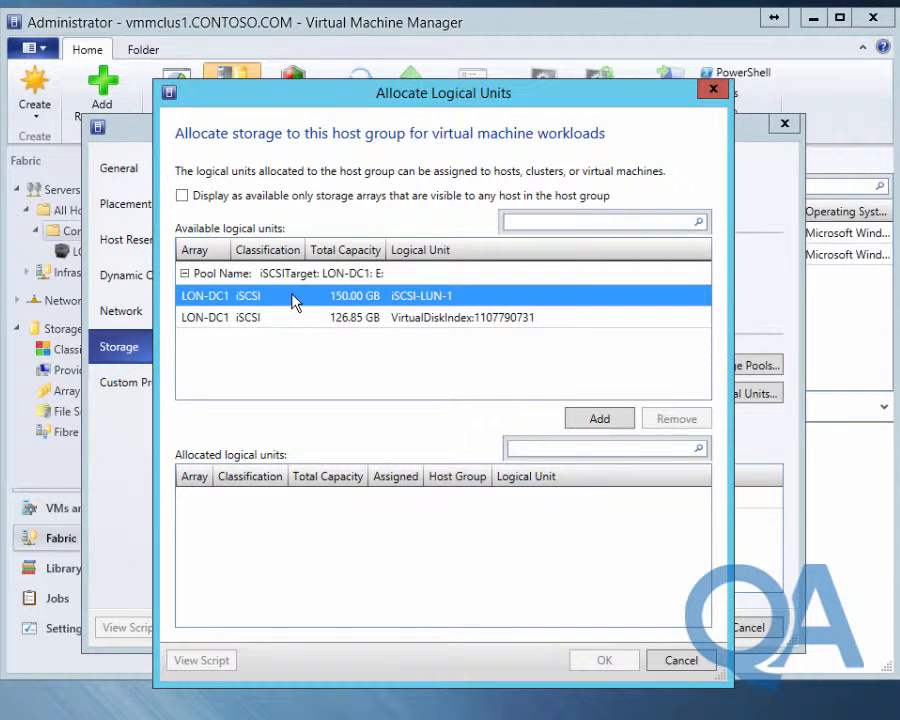
click(597, 424)
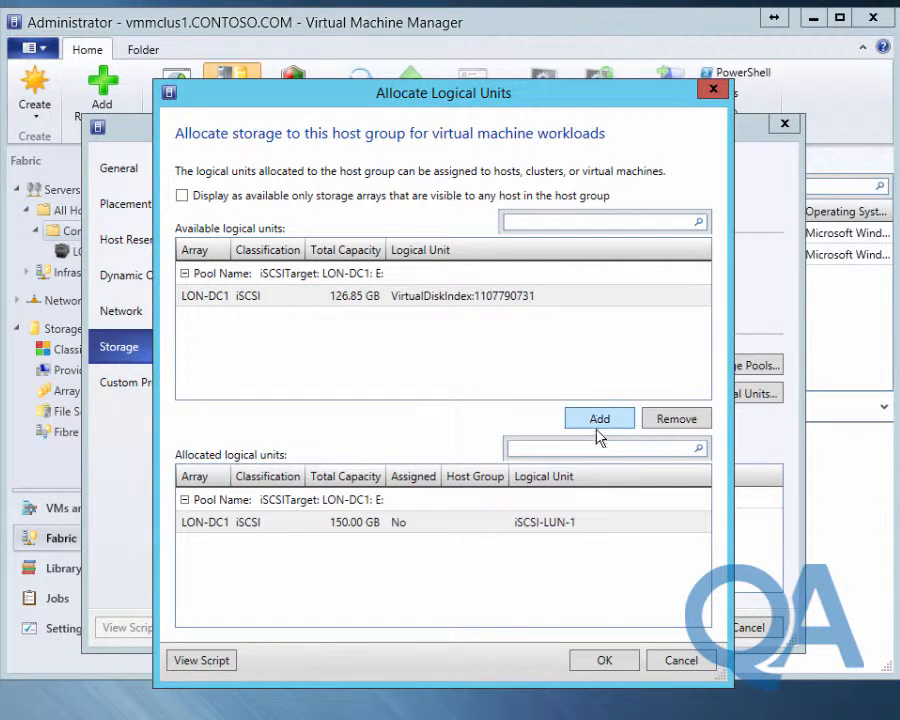
click(605, 662)
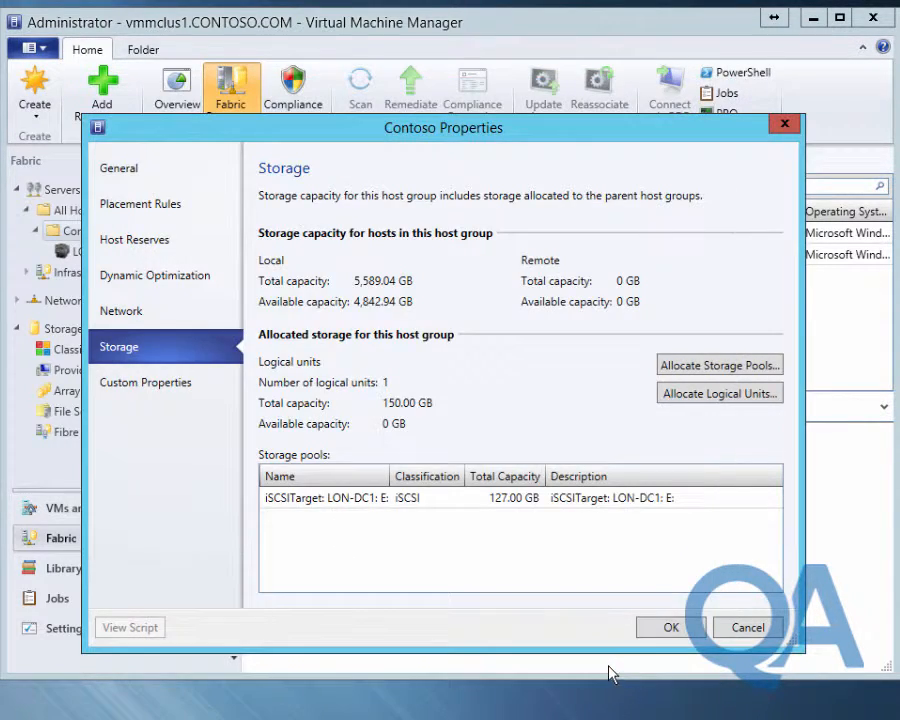
click(660, 628)
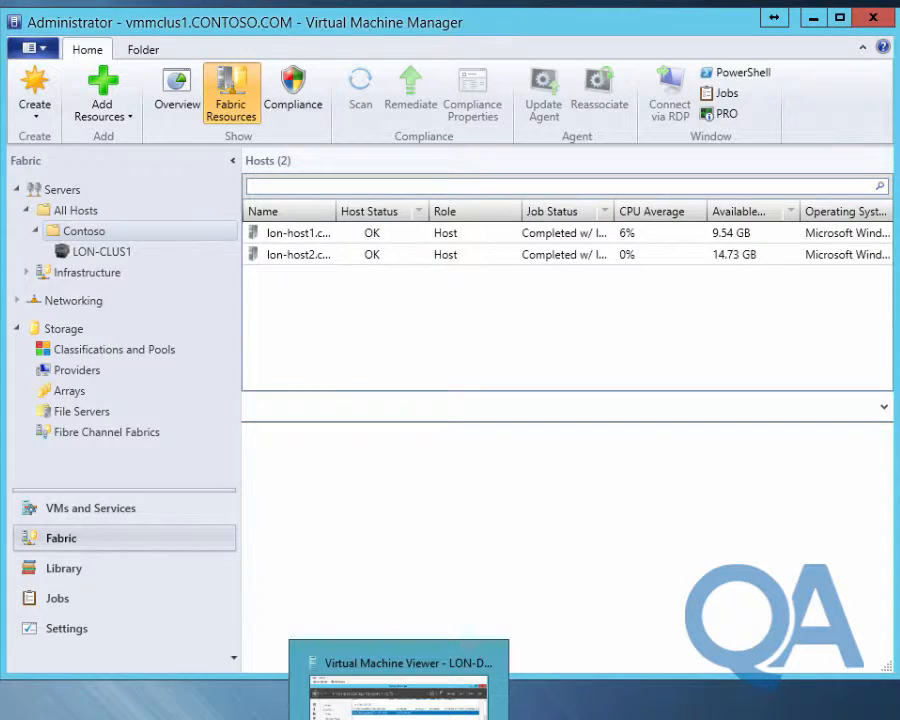
Refresh LON-DC1's iSCSI virtual disk list; iSCSI-LUN-1.vhdx still shows Not Connected
click(396, 715)
scroll(542, 400, up, 2)
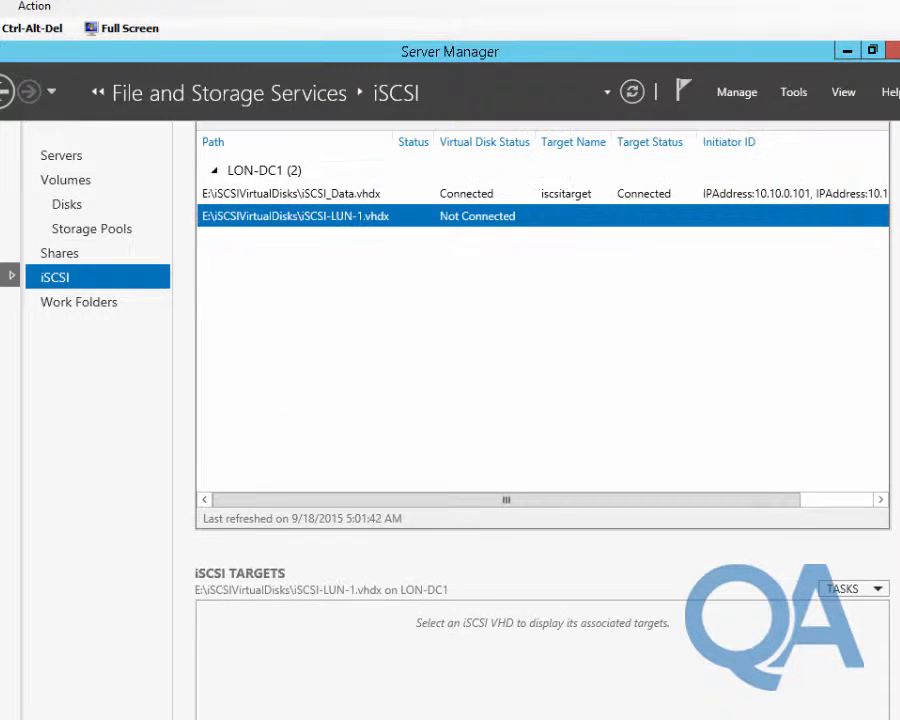
click(630, 93)
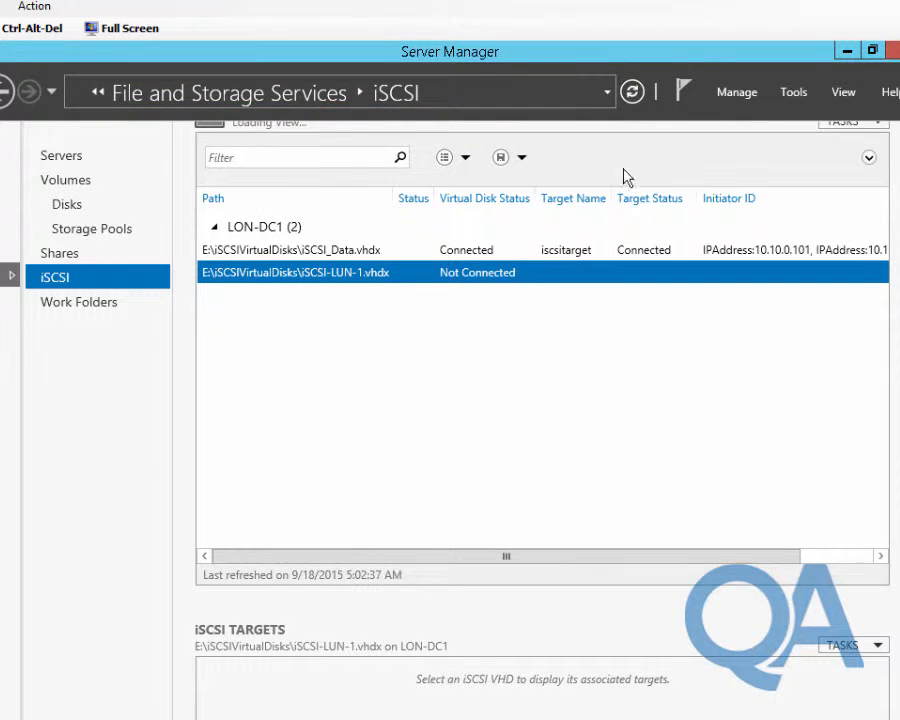
click(828, 1)
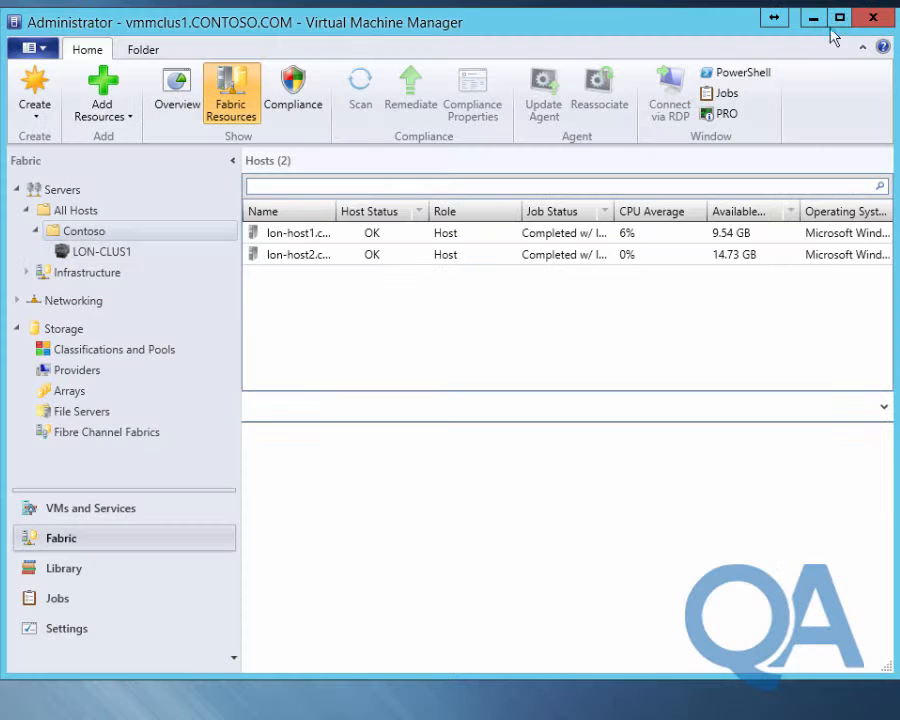
Open LON-CLUS1's properties at Shared Volumes and begin adding a cluster shared volume
click(113, 257)
right_click(113, 257)
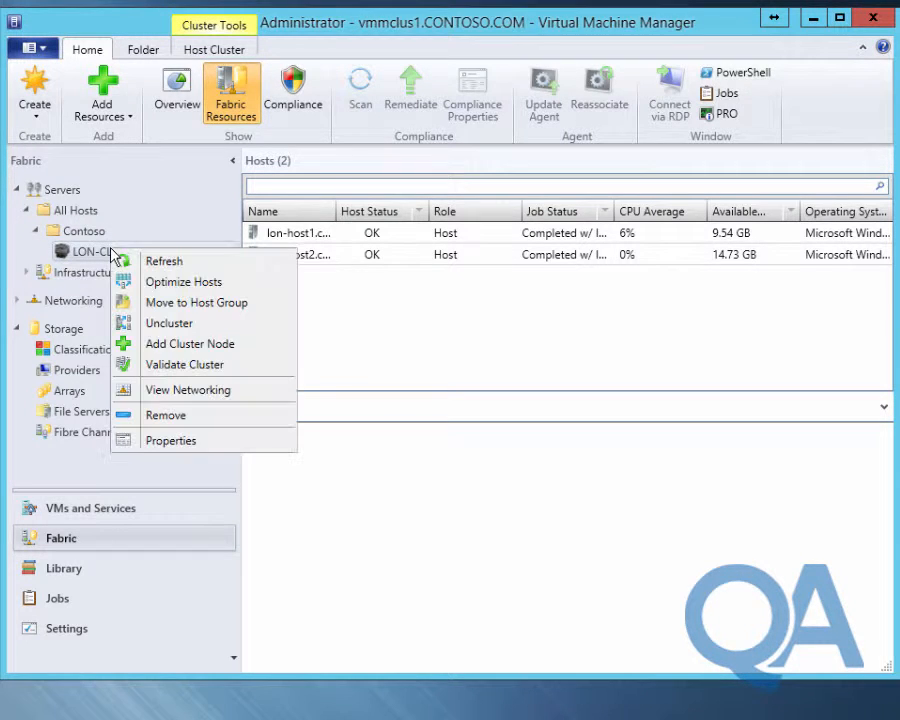
click(167, 438)
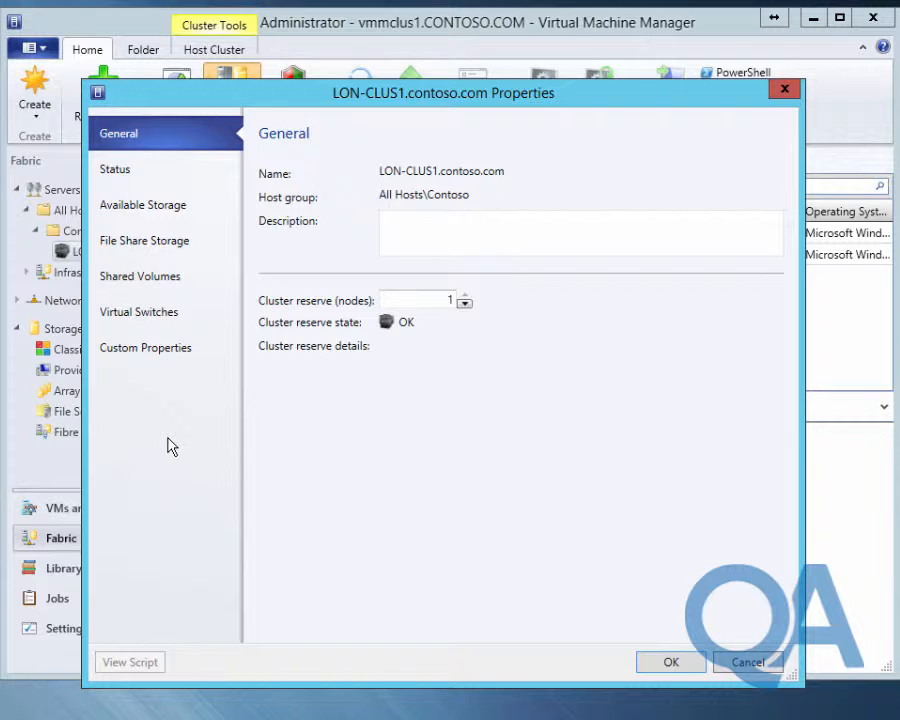
click(170, 289)
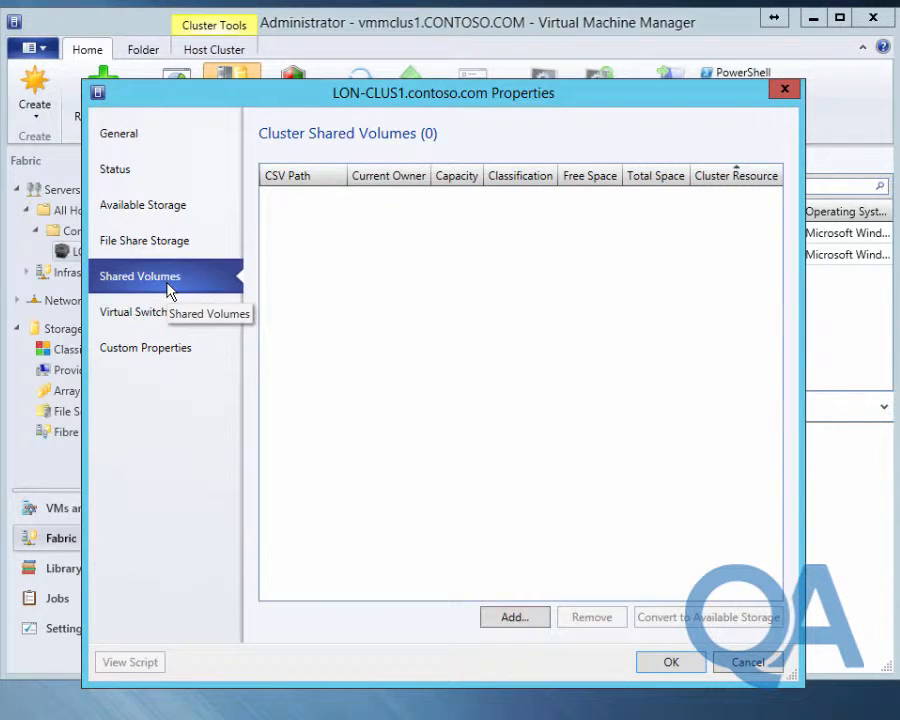
click(512, 617)
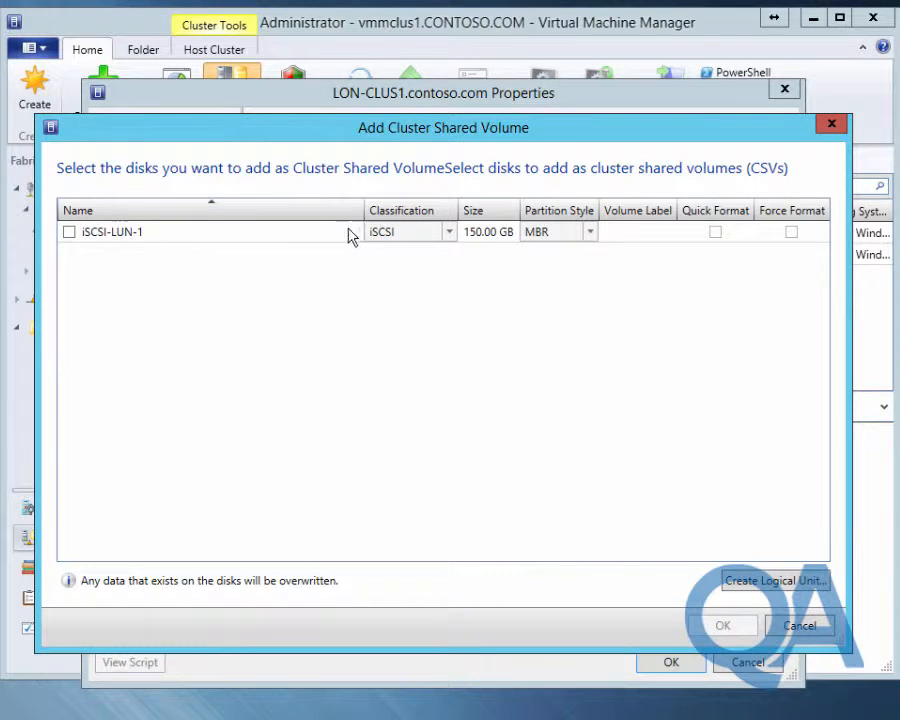
Add the 150.00 GB iSCSI-LUN-1 disk with Quick Format and save LON-CLUS1's properties
click(69, 232)
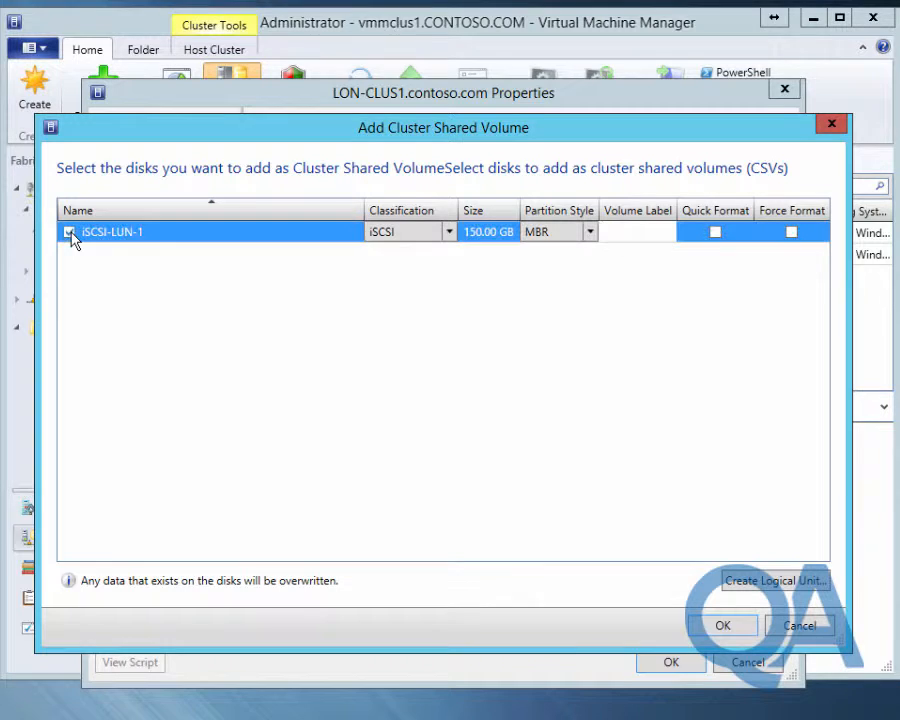
click(717, 236)
click(733, 630)
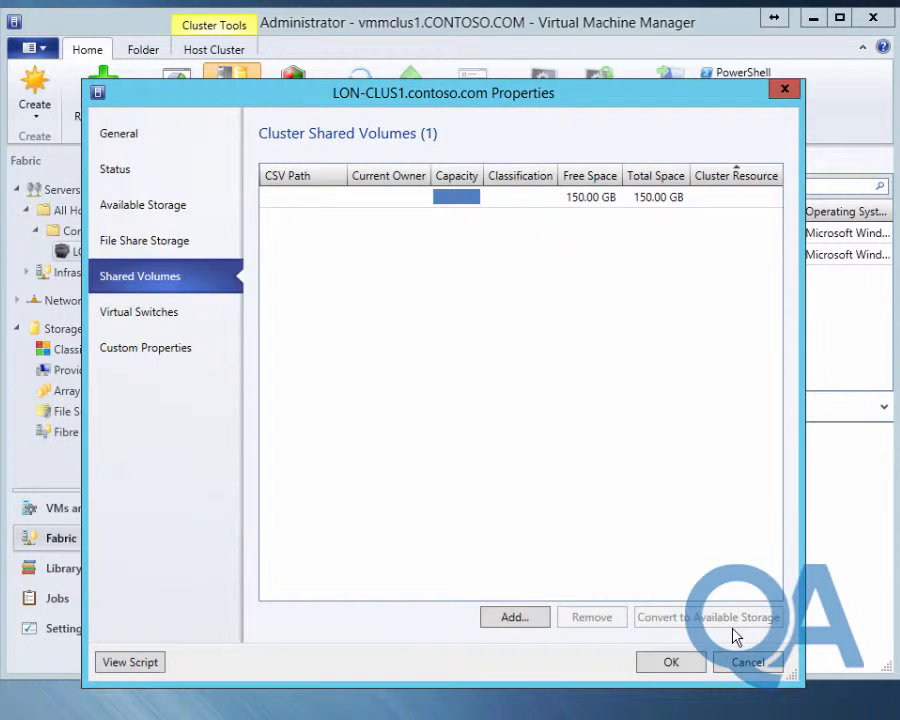
click(672, 666)
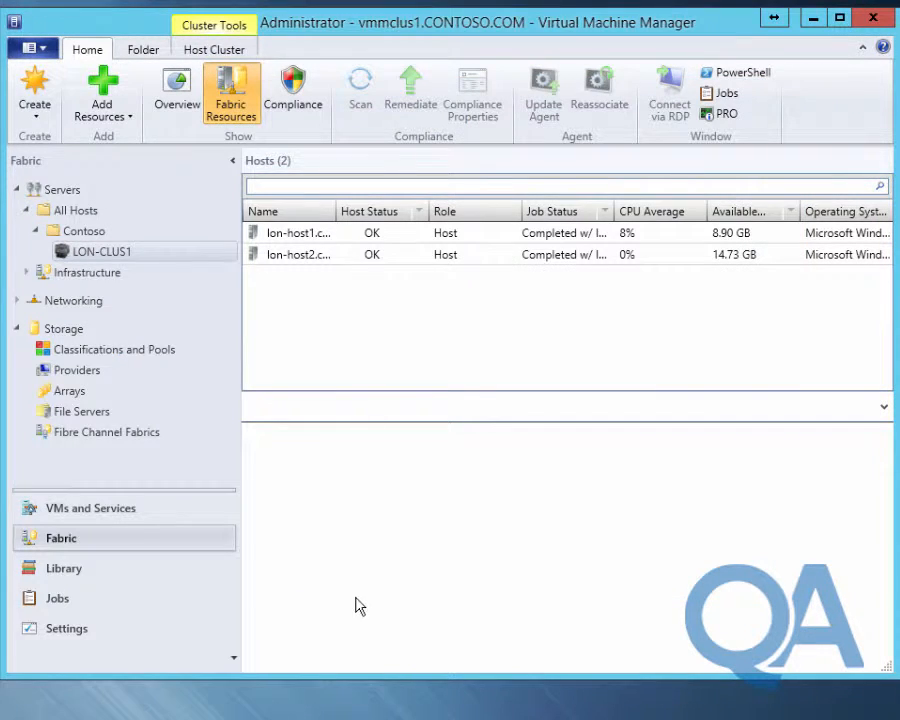
Check the Change host cluster job's details in the Recent Jobs history
click(22, 604)
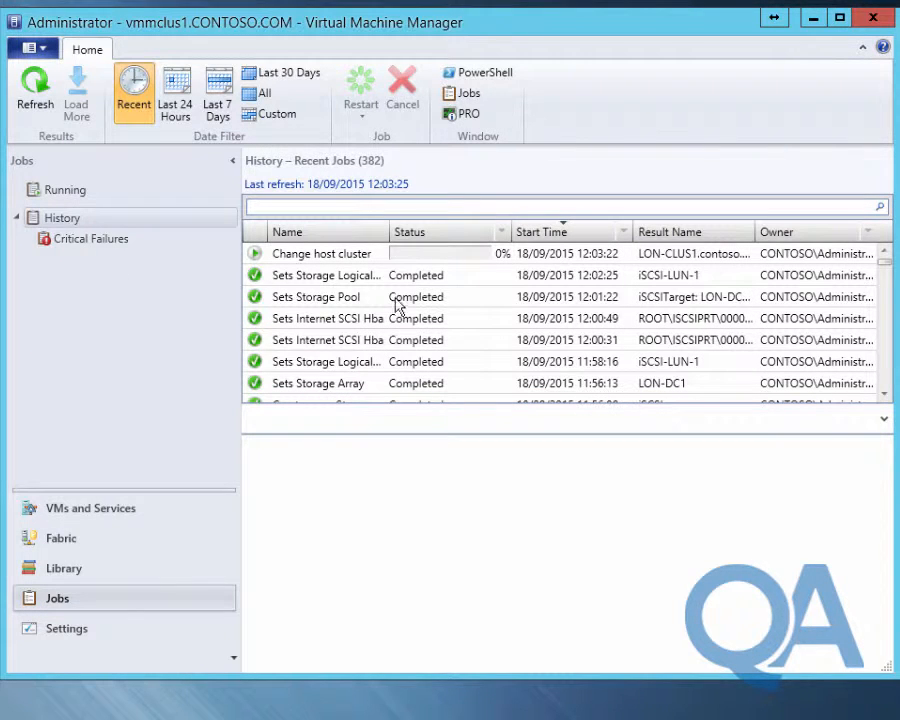
click(348, 256)
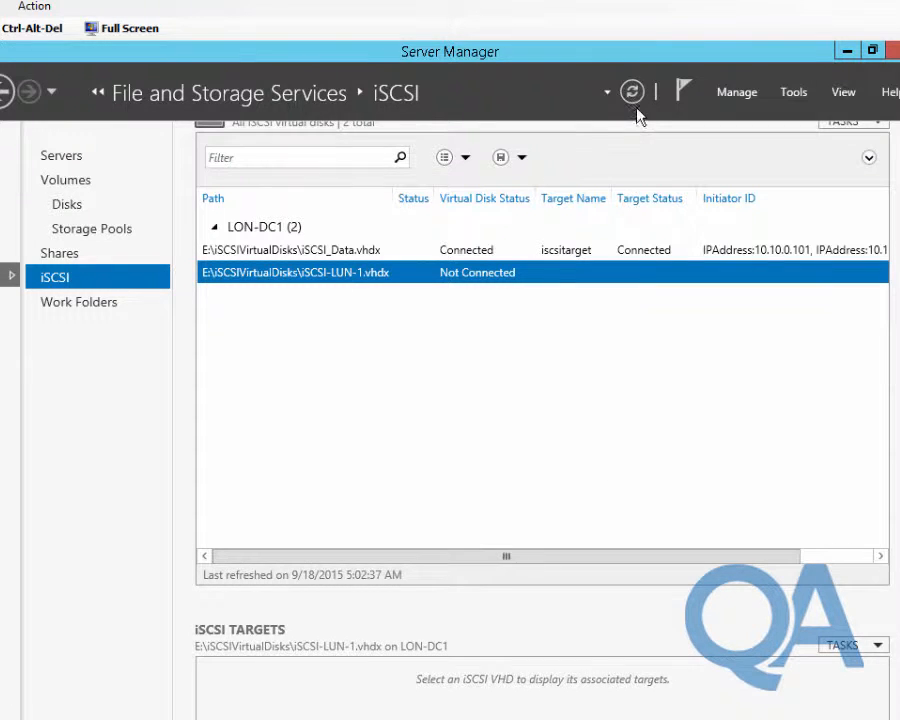
Refresh LON-DC1's iSCSI page and verify iSCSI-LUN-1.vhdx's lon-host1 and lon-host2 targets are Connected
click(633, 93)
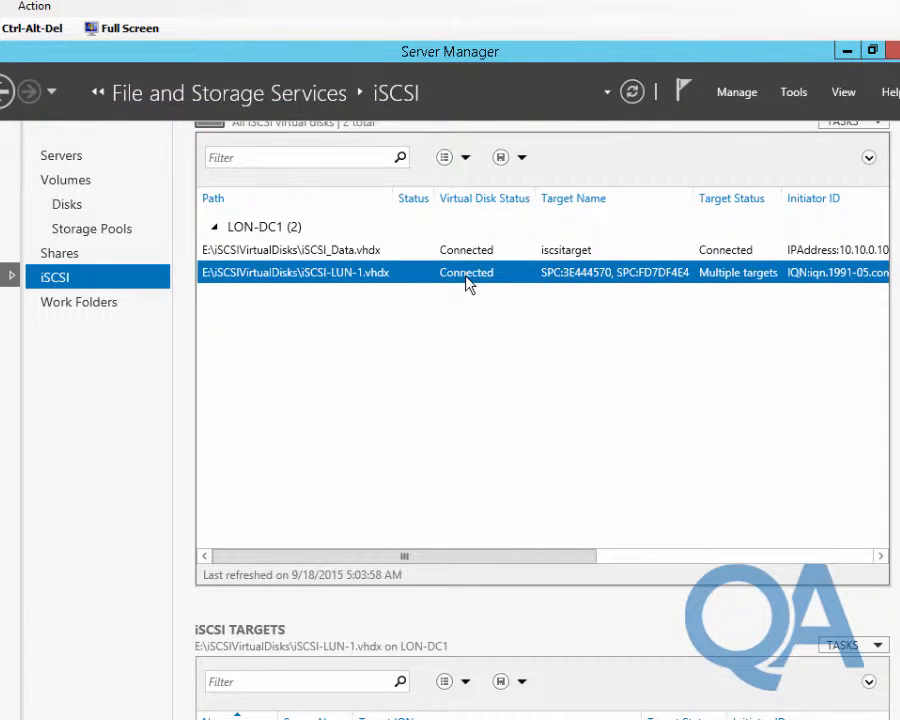
scroll(545, 420, down, 2)
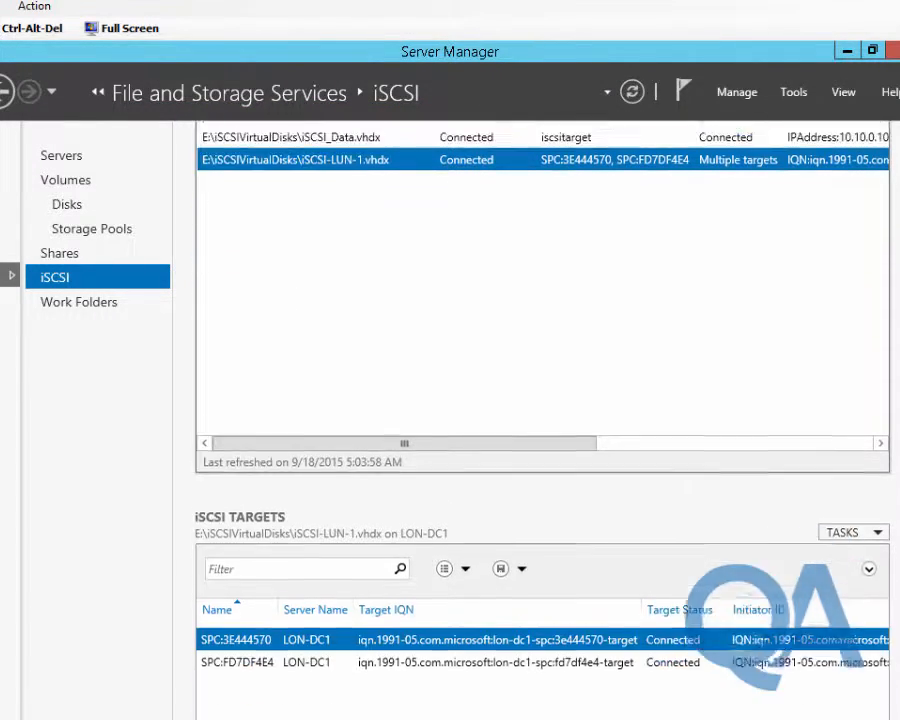
scroll(583, 380, down, 2)
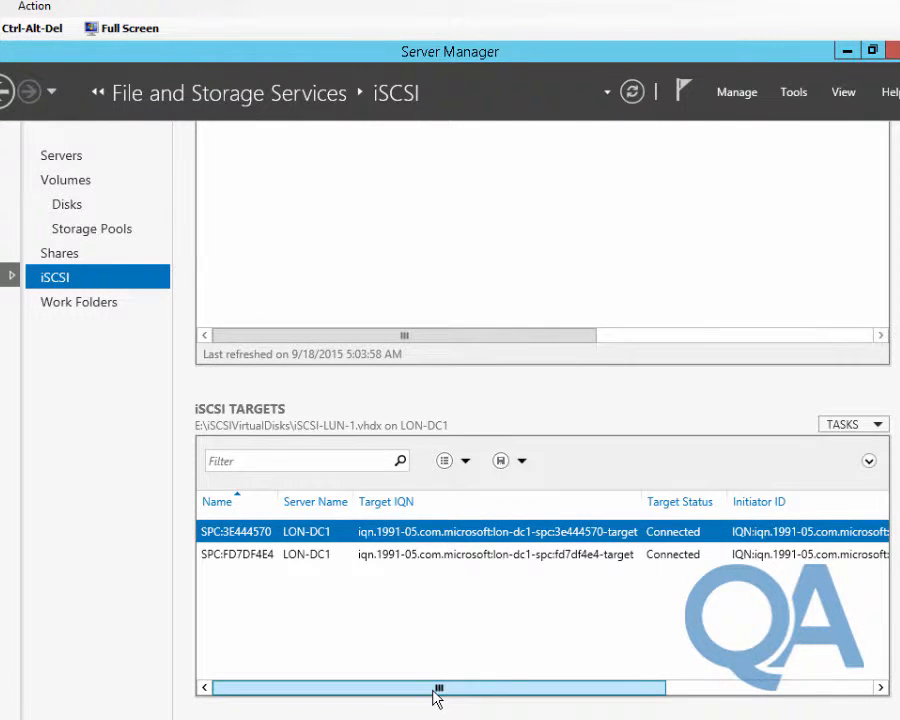
drag(437, 697, 609, 695)
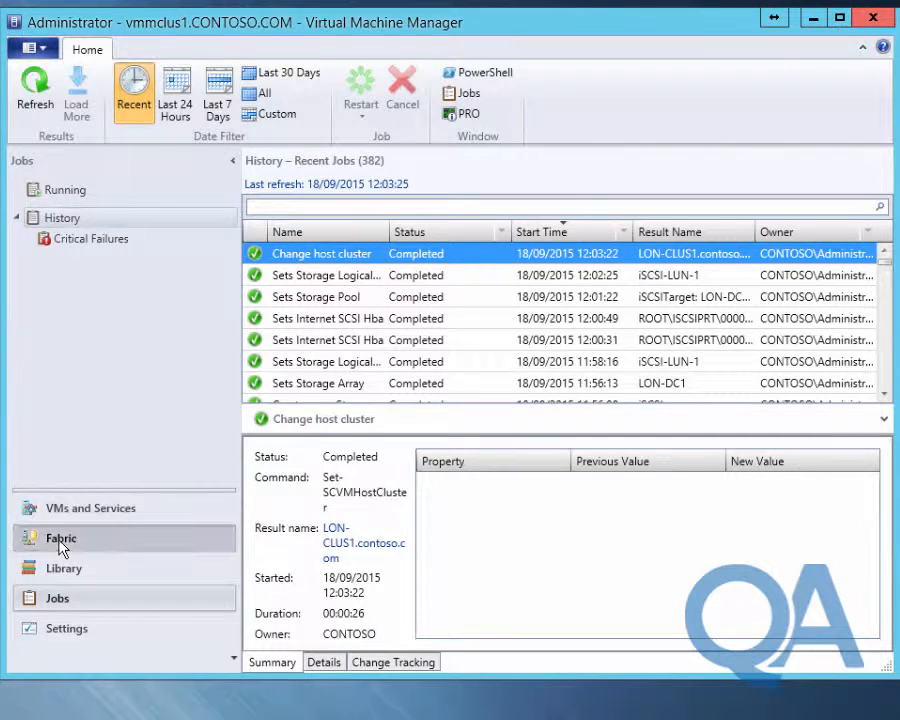
click(61, 545)
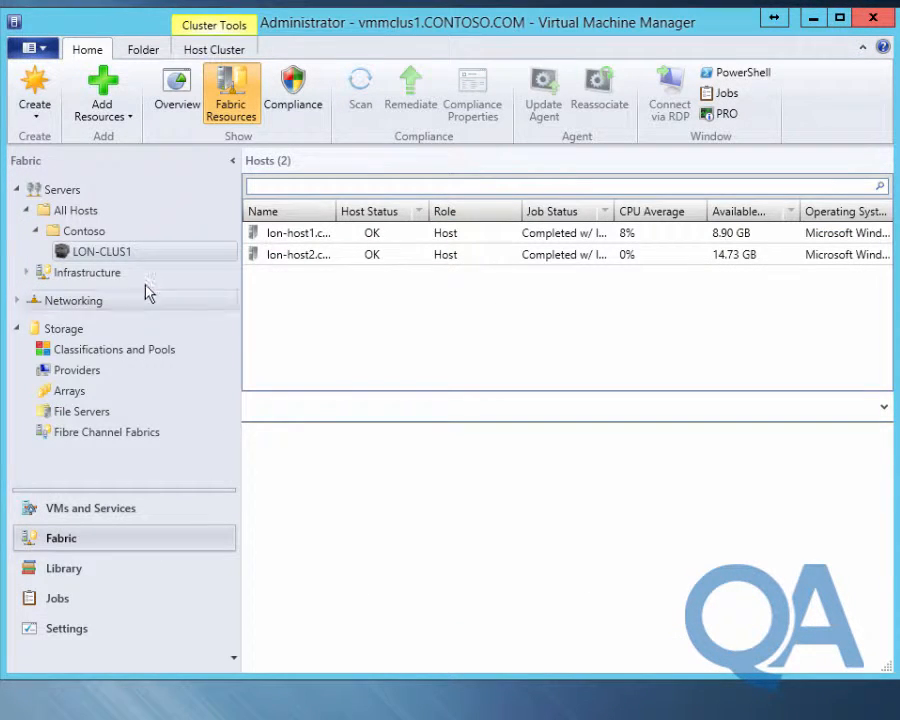
right_click(150, 251)
right_click(138, 250)
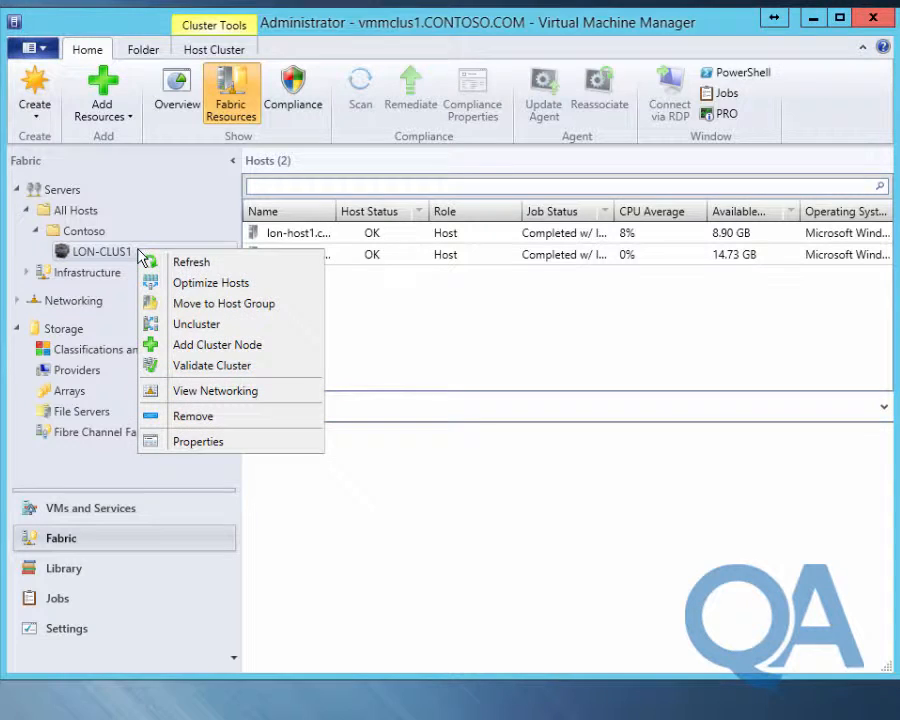
click(265, 441)
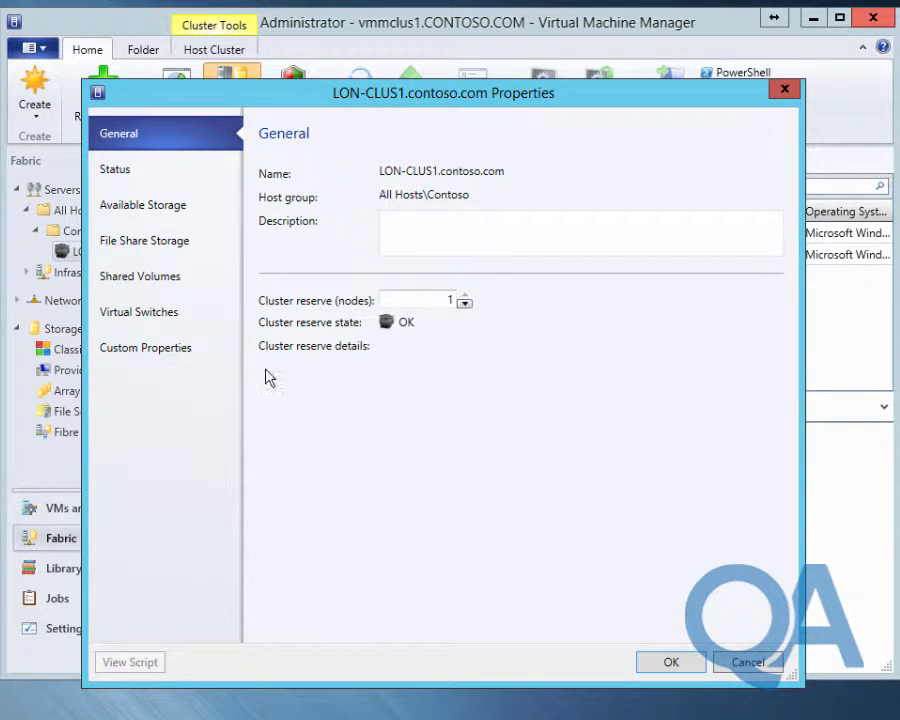
click(181, 289)
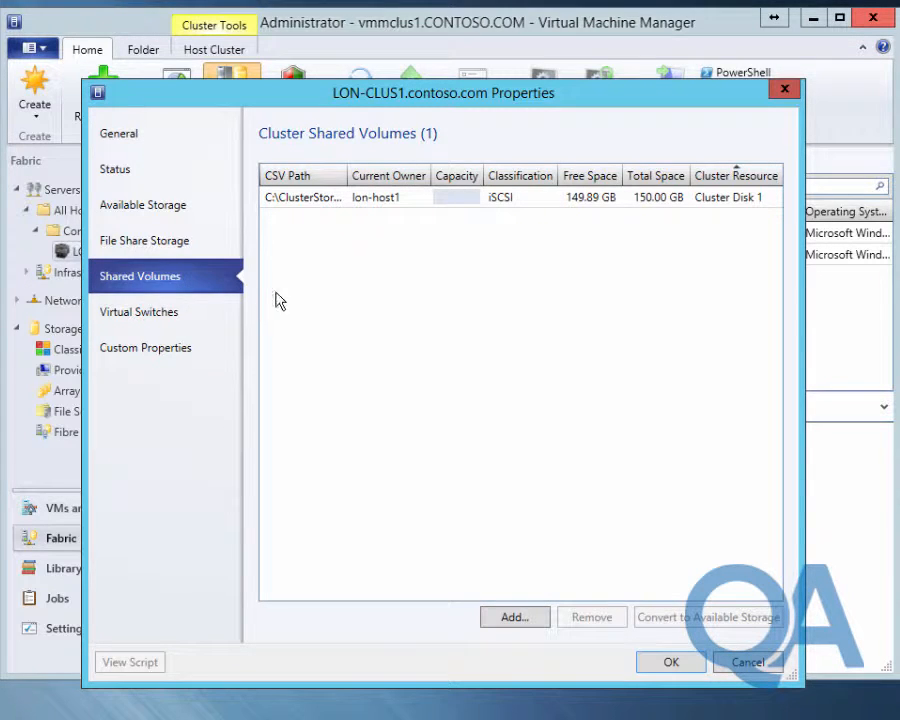
click(355, 199)
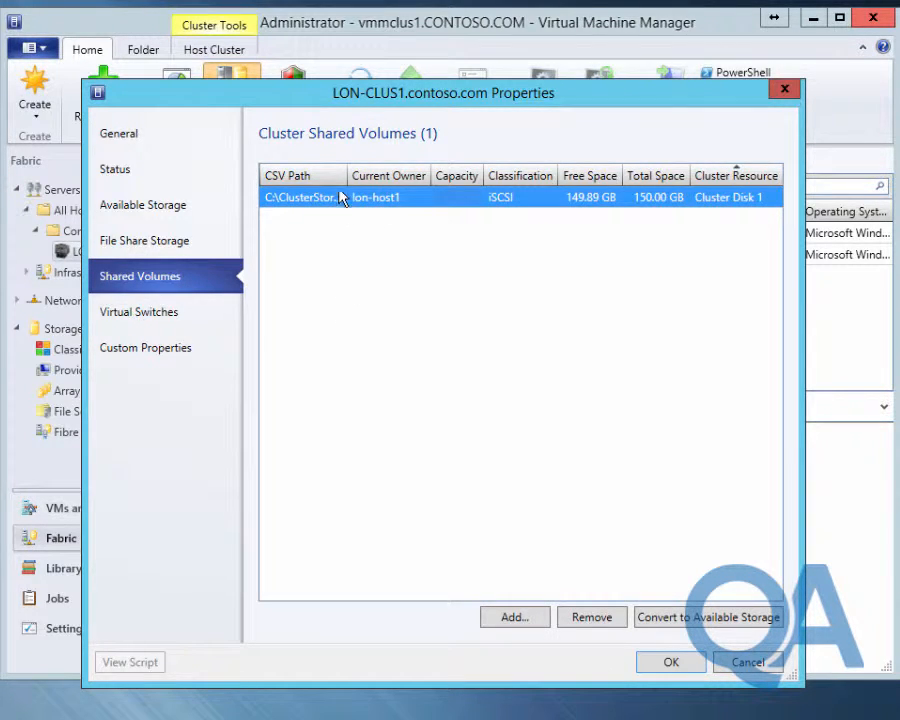
drag(347, 175, 421, 175)
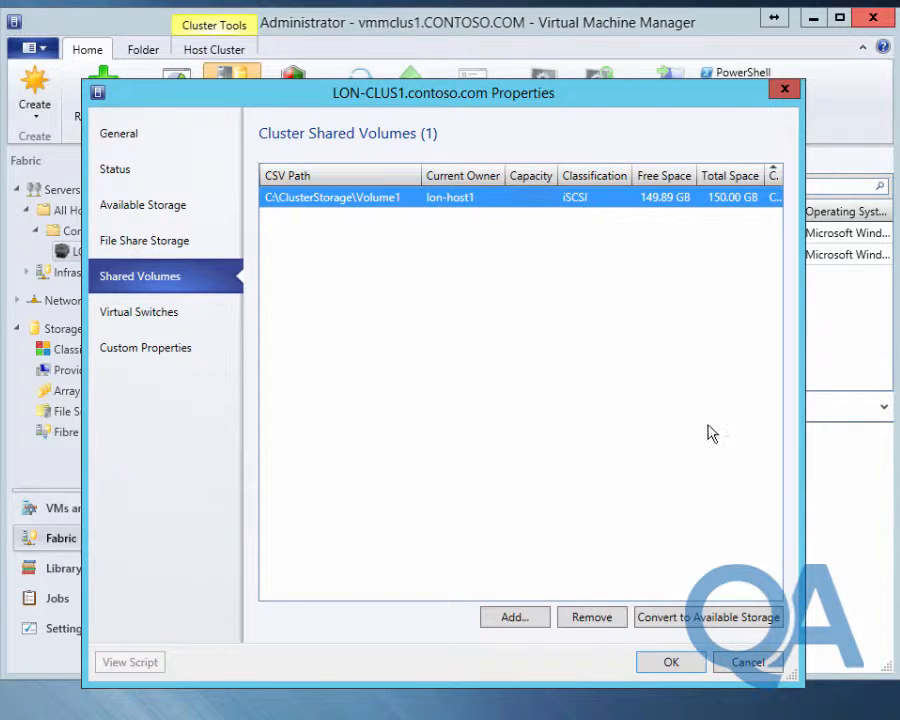
click(740, 661)
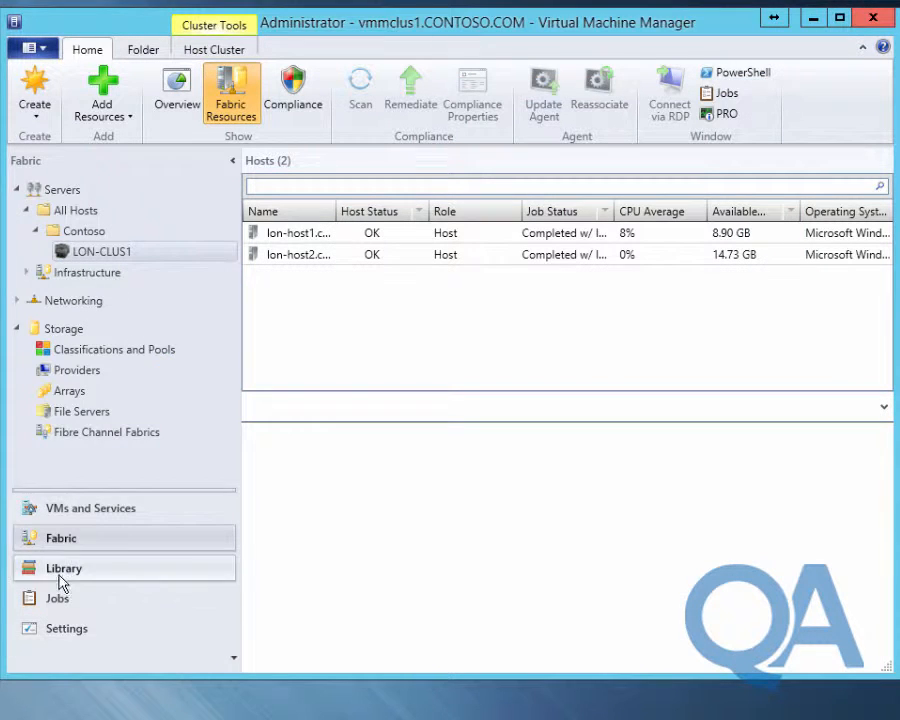
Create a storage classification named 'Gold' under Classifications and Pools
click(86, 352)
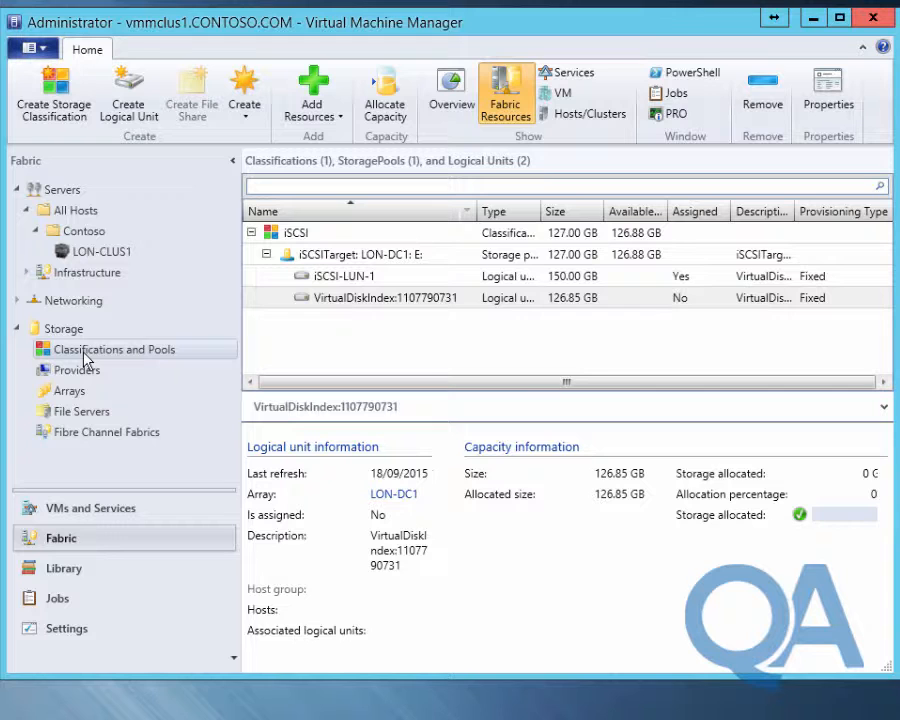
click(60, 118)
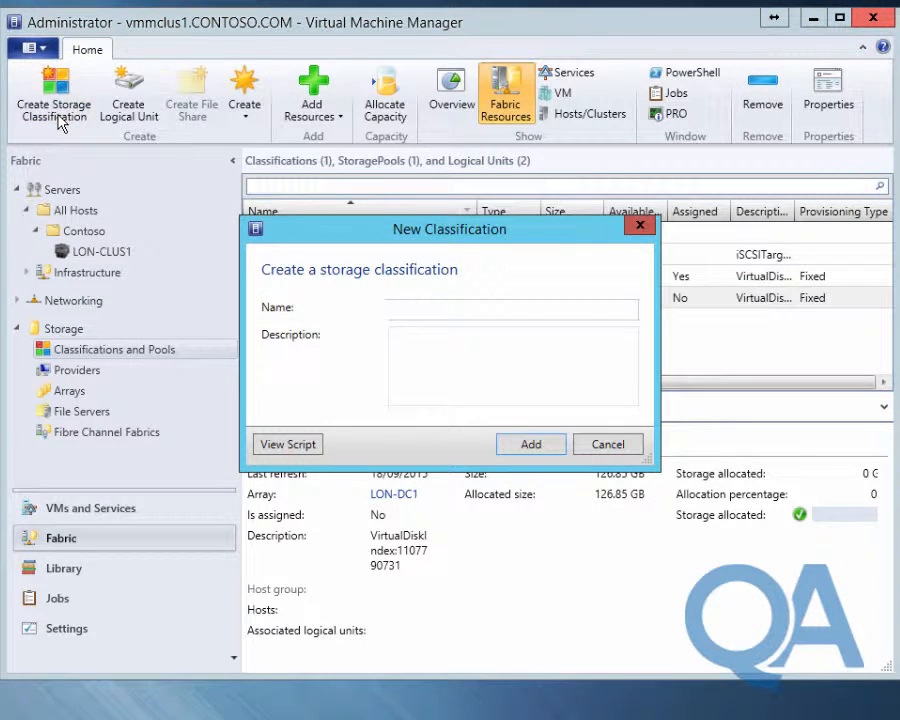
text(g)
key(BackSpace)
text(gold)
key(Home)
key(Delete)
text(G)
key(Return)
Add two more storage classifications named 'Silver' and 'Bronze'
click(60, 116)
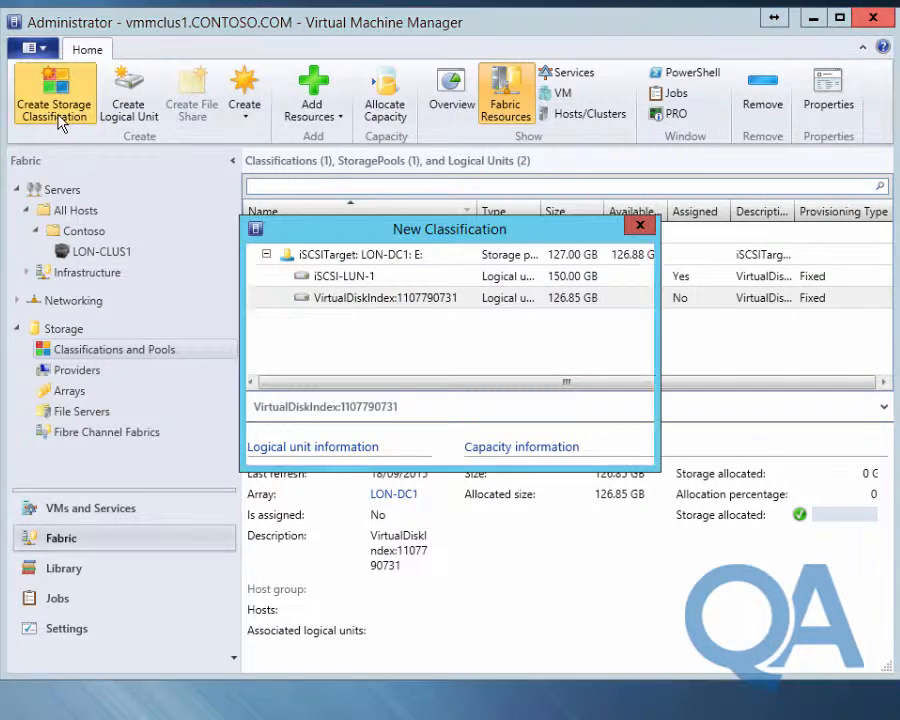
text(silver)
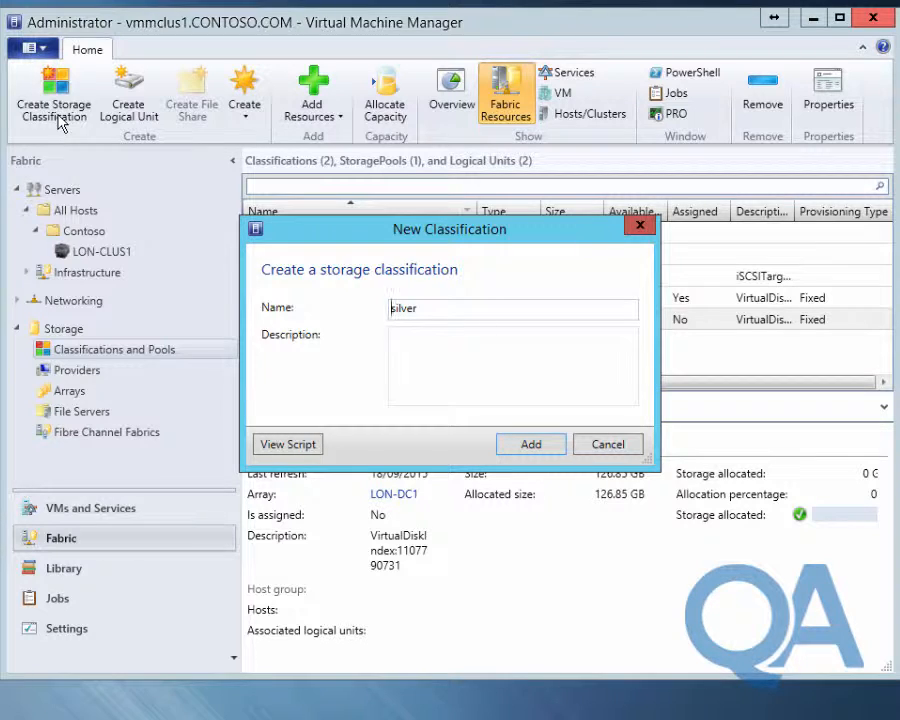
key(Delete)
text(S)
key(Return)
click(61, 121)
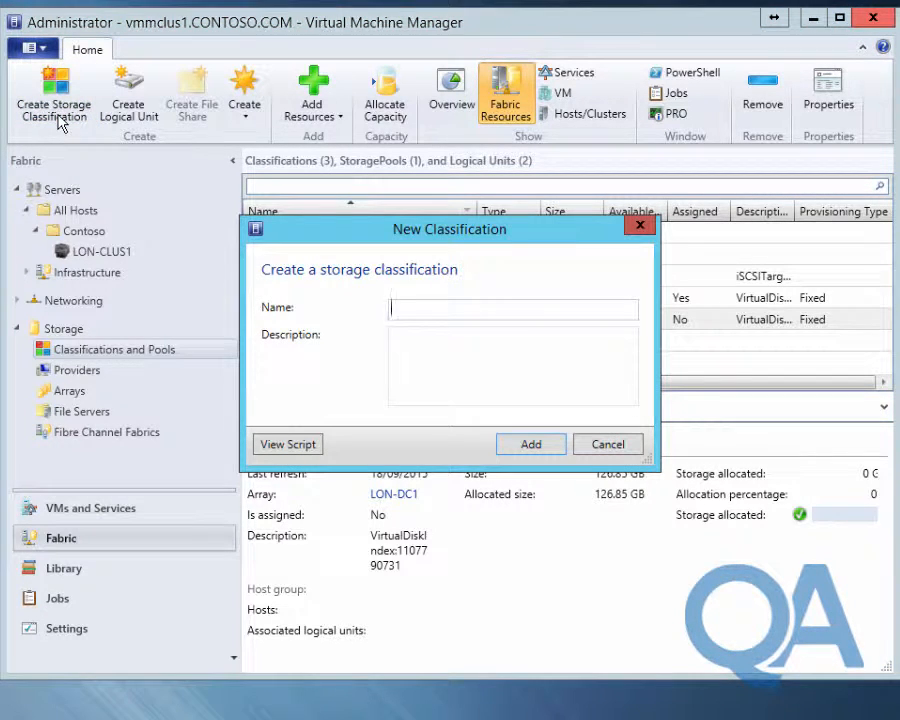
text(Bronze)
click(530, 444)
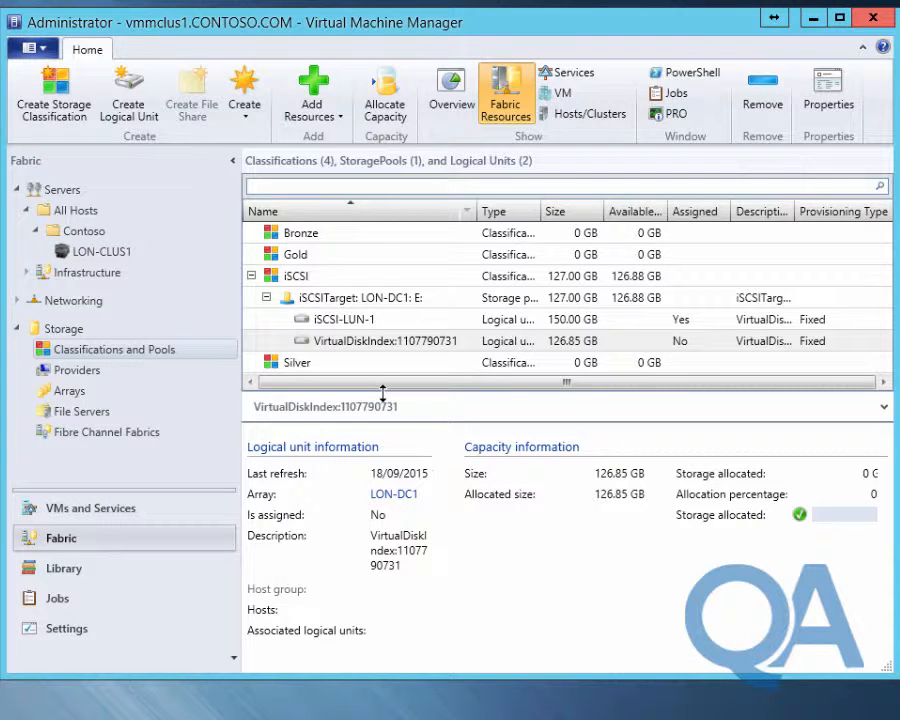
In lon-host1's storage properties, classify the 150 GB PHYSICALDRIVE4 LUN as Gold and save
click(124, 253)
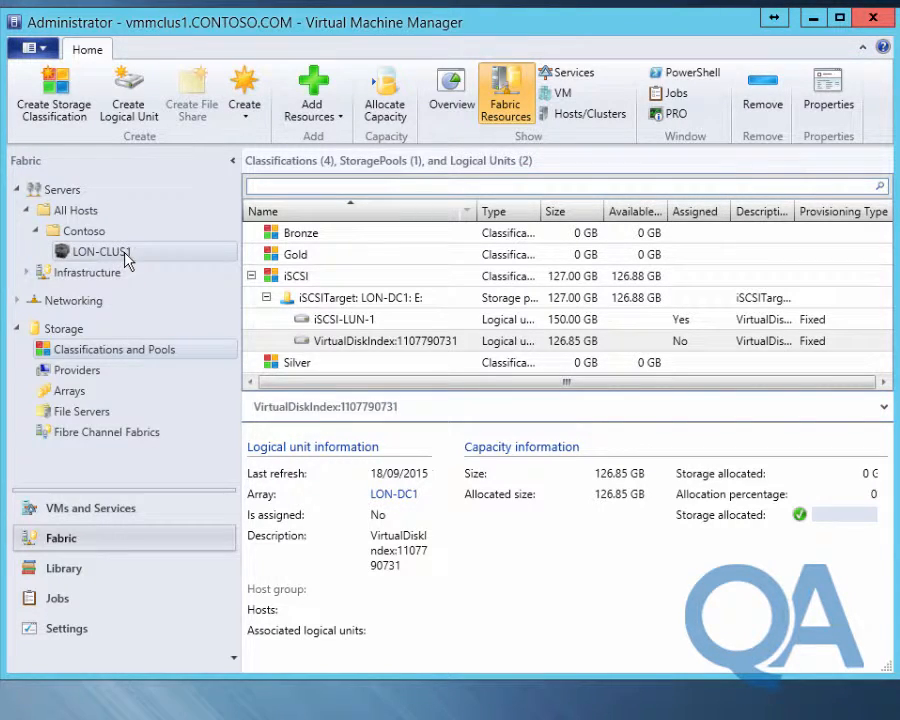
right_click(124, 253)
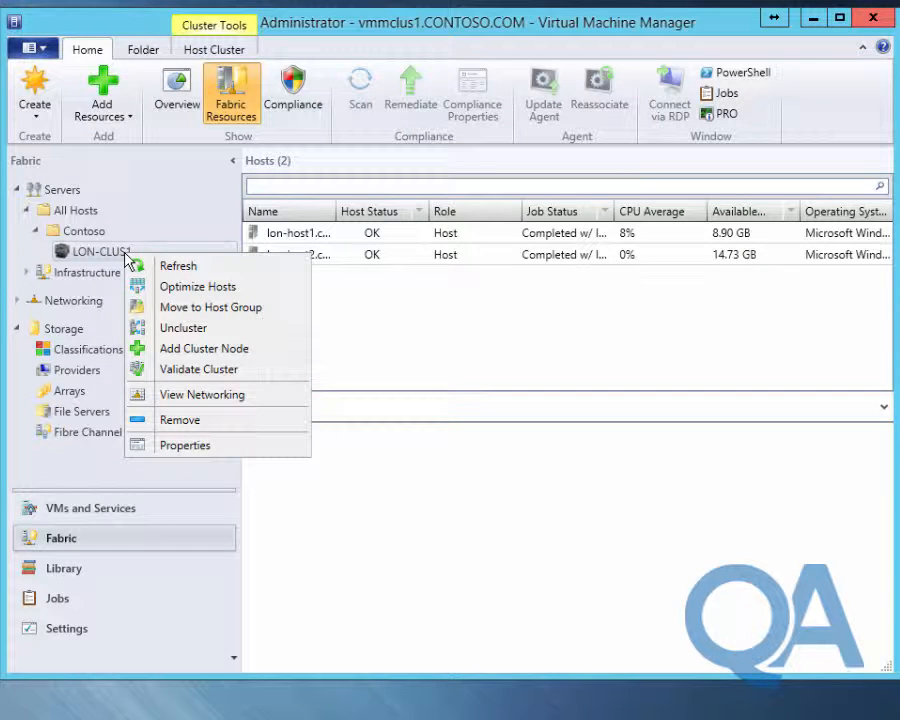
key(Escape)
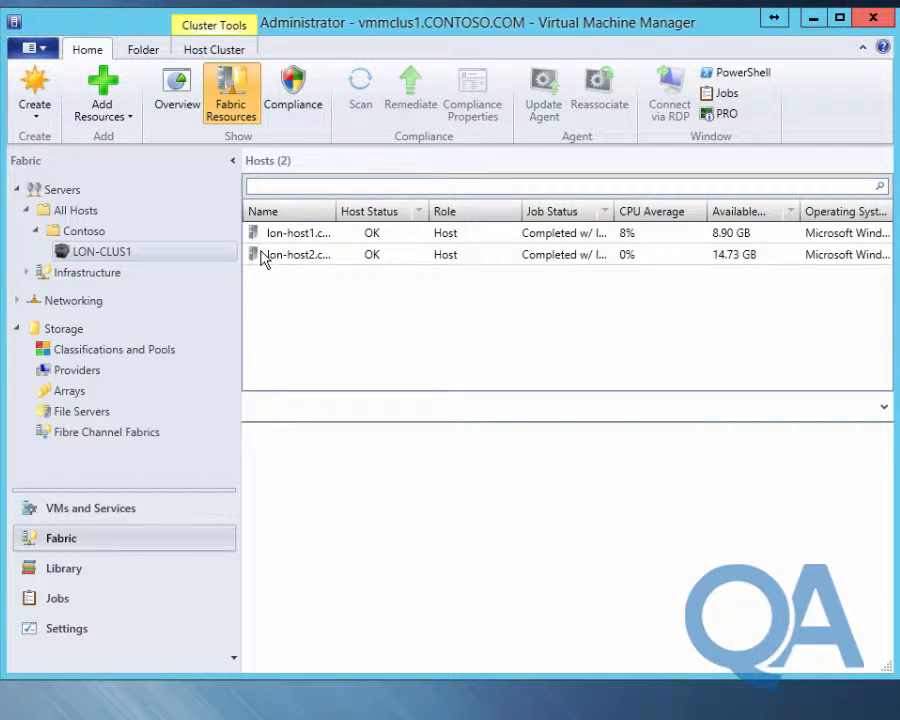
click(268, 236)
right_click(268, 240)
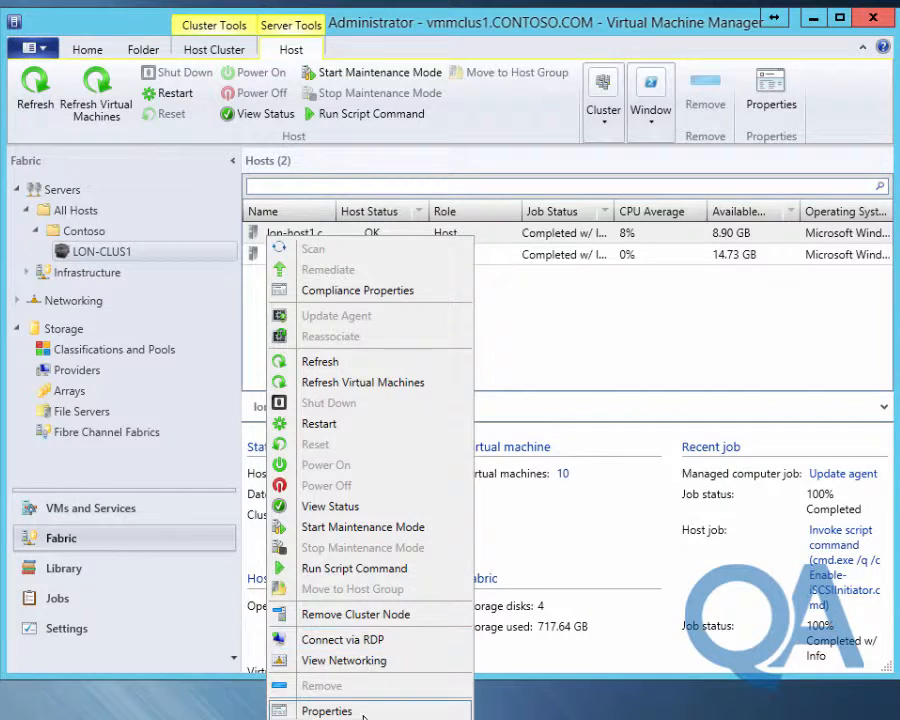
click(302, 706)
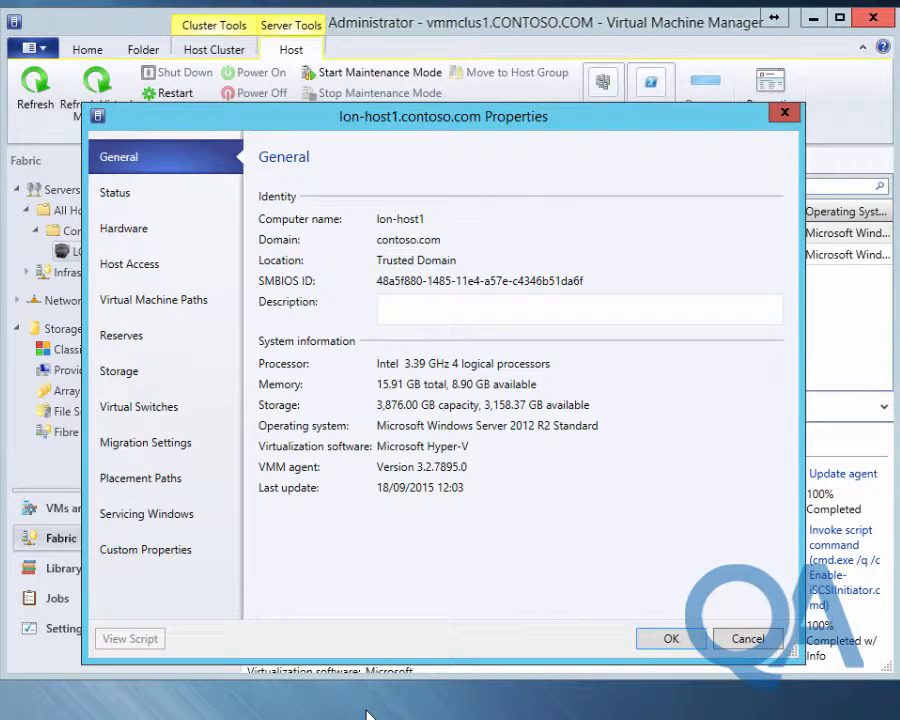
click(178, 382)
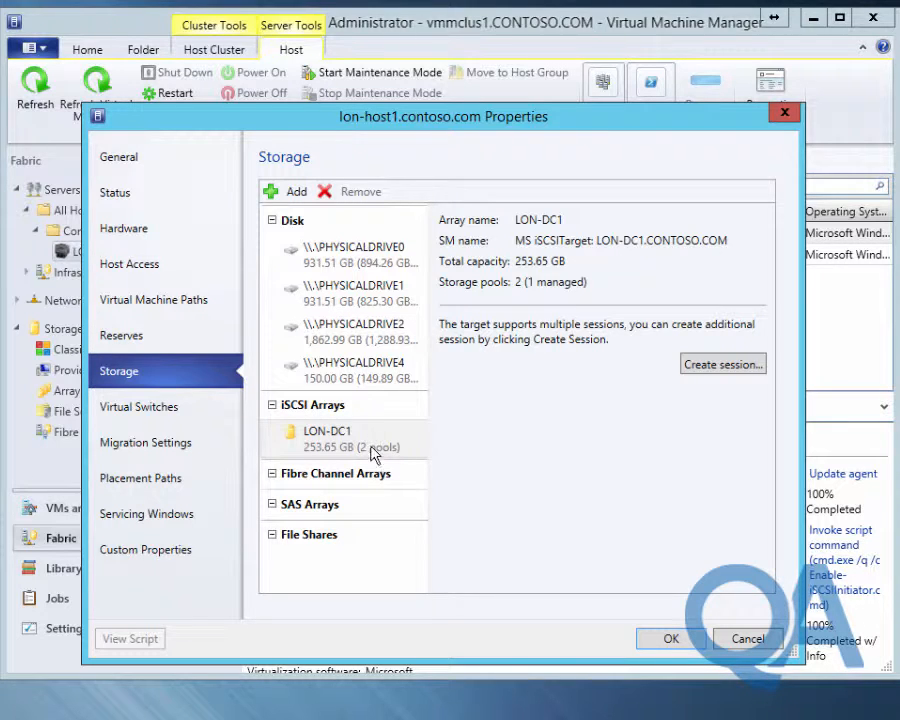
click(352, 385)
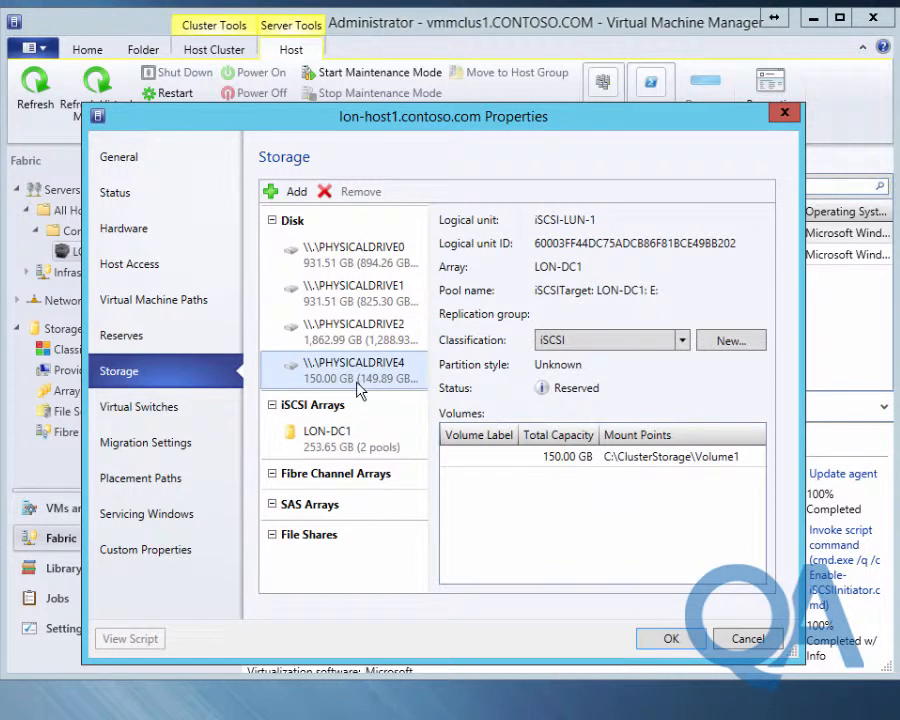
click(572, 350)
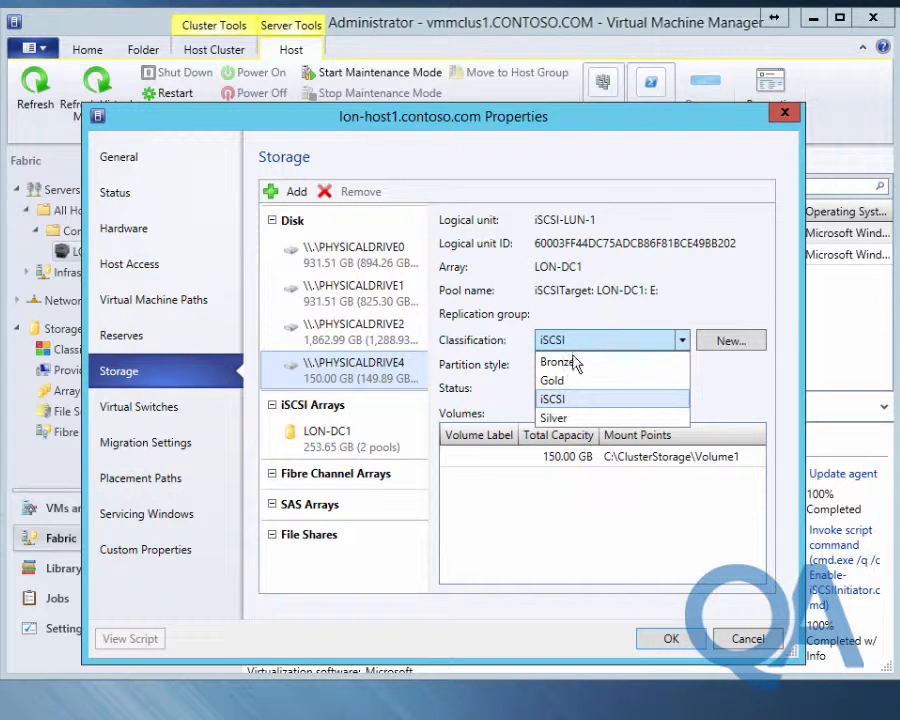
click(553, 380)
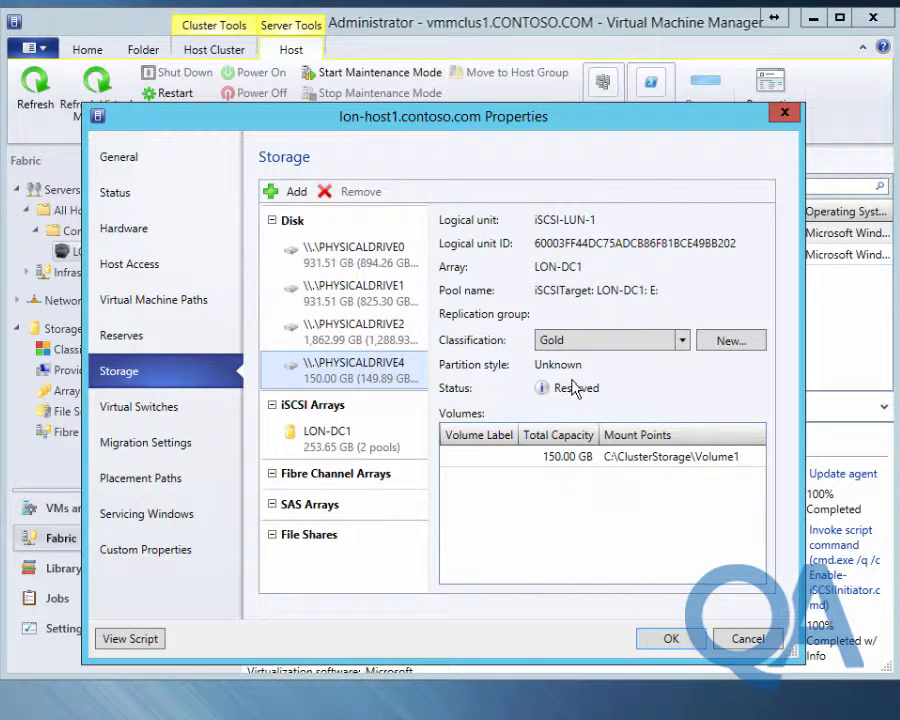
click(667, 648)
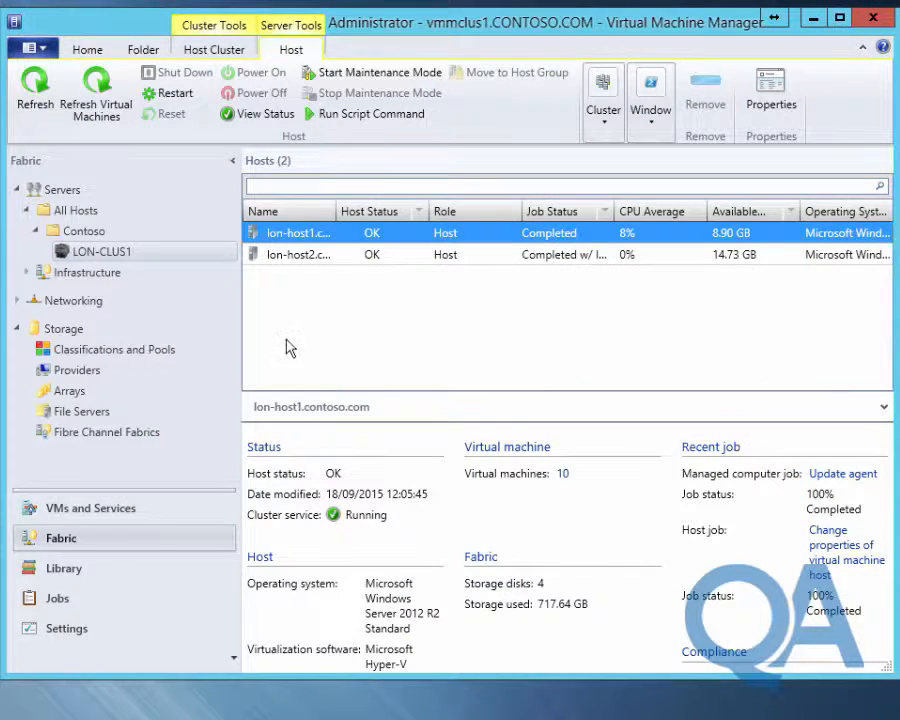
click(308, 258)
Confirm lon-host2's PHYSICALDRIVE3 shows Gold without saving, then view the LON-DC1 storage pool
right_click(306, 256)
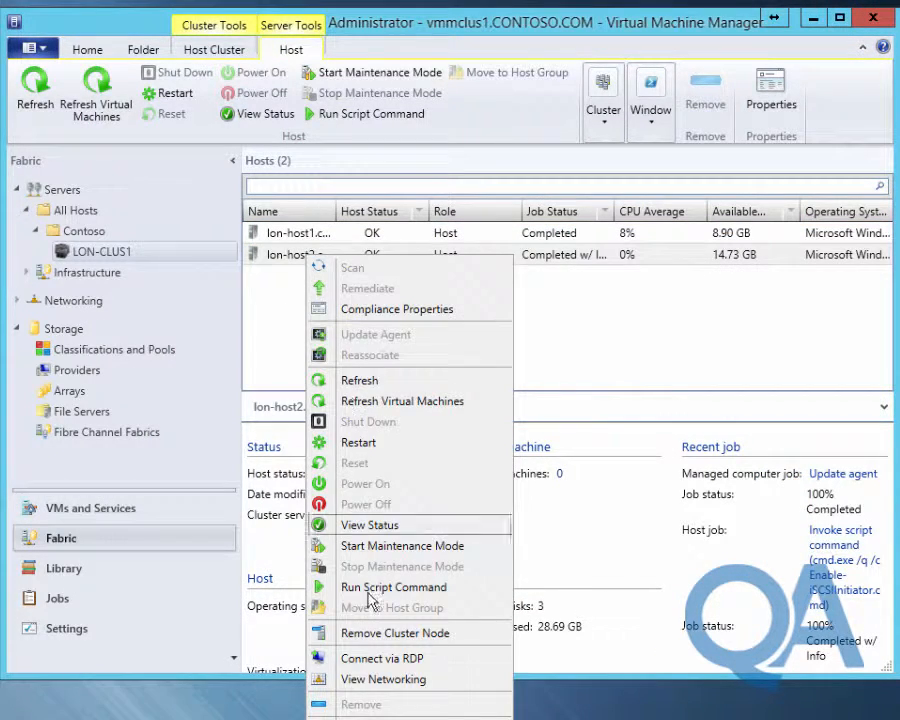
click(374, 718)
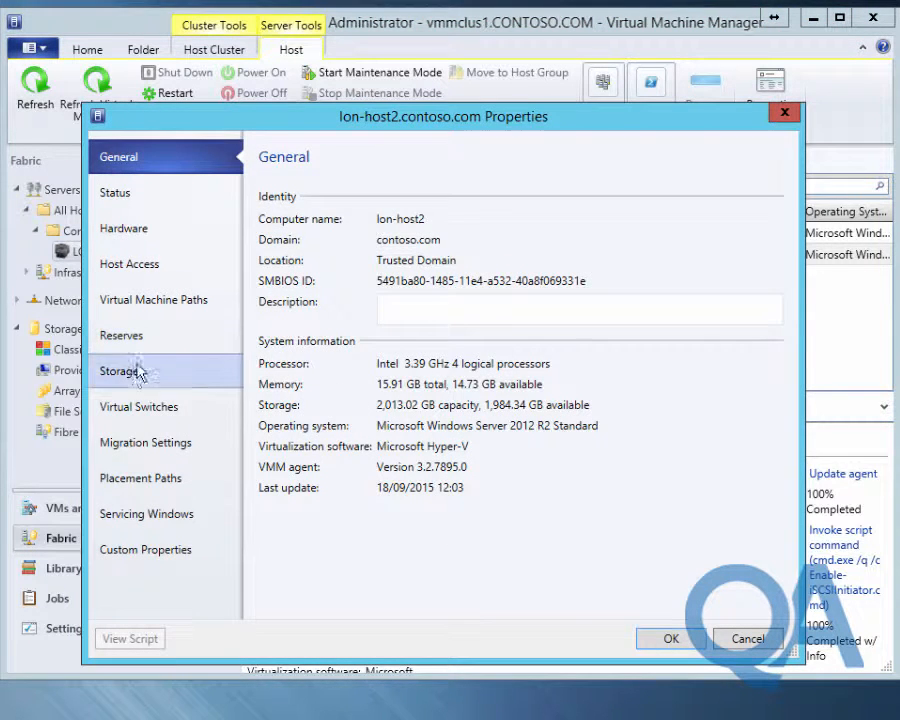
click(140, 377)
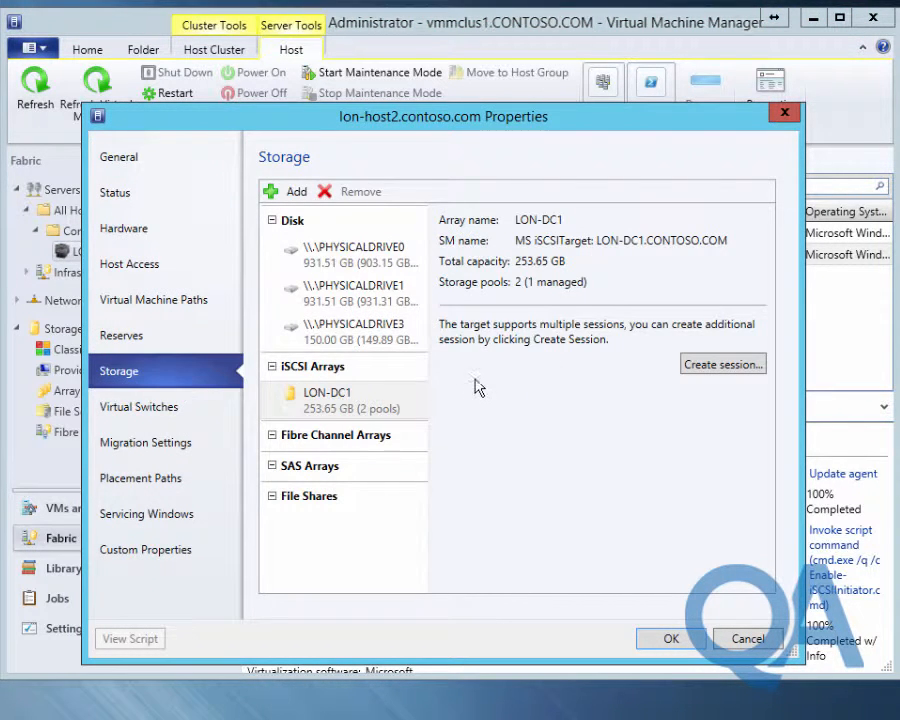
click(318, 336)
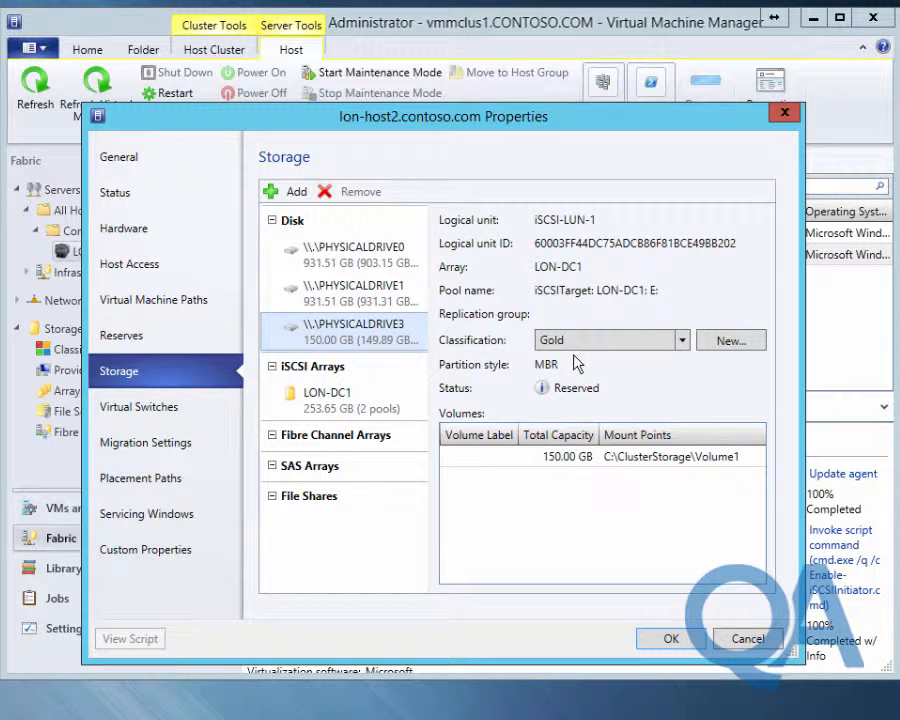
click(744, 638)
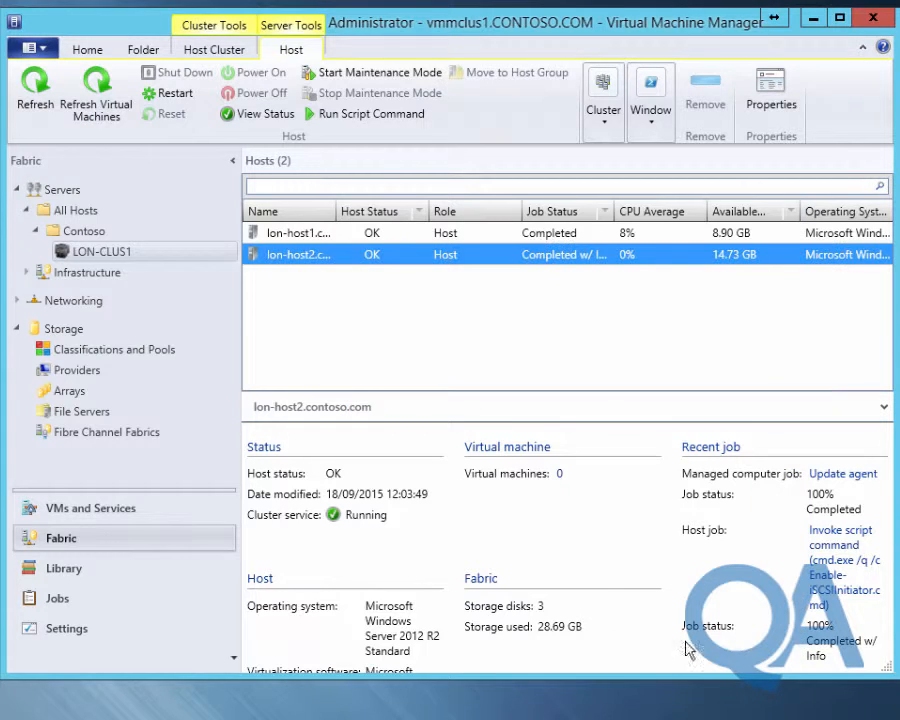
click(59, 353)
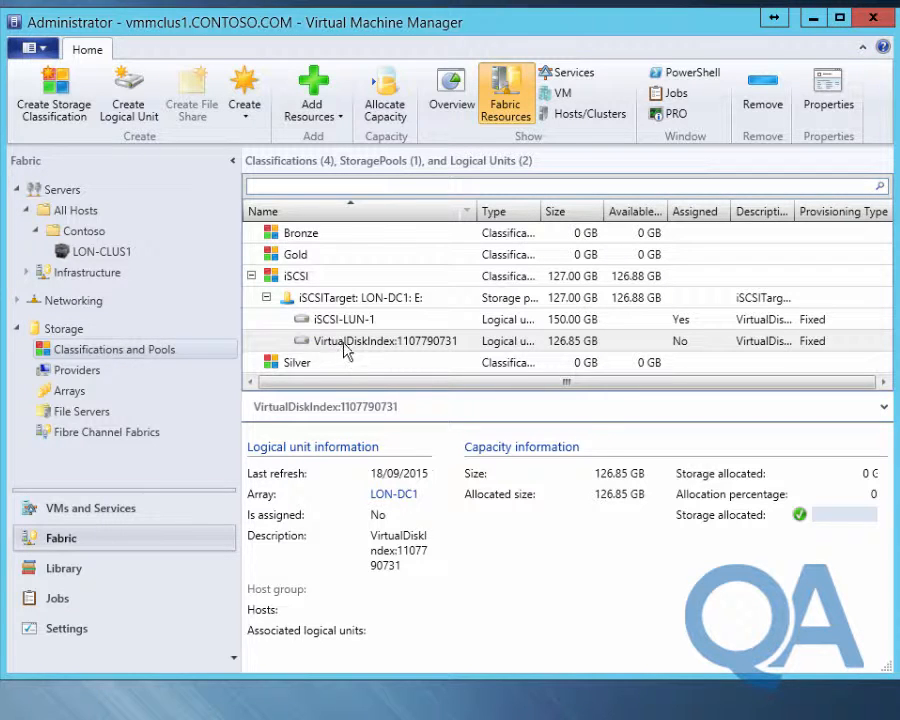
click(272, 298)
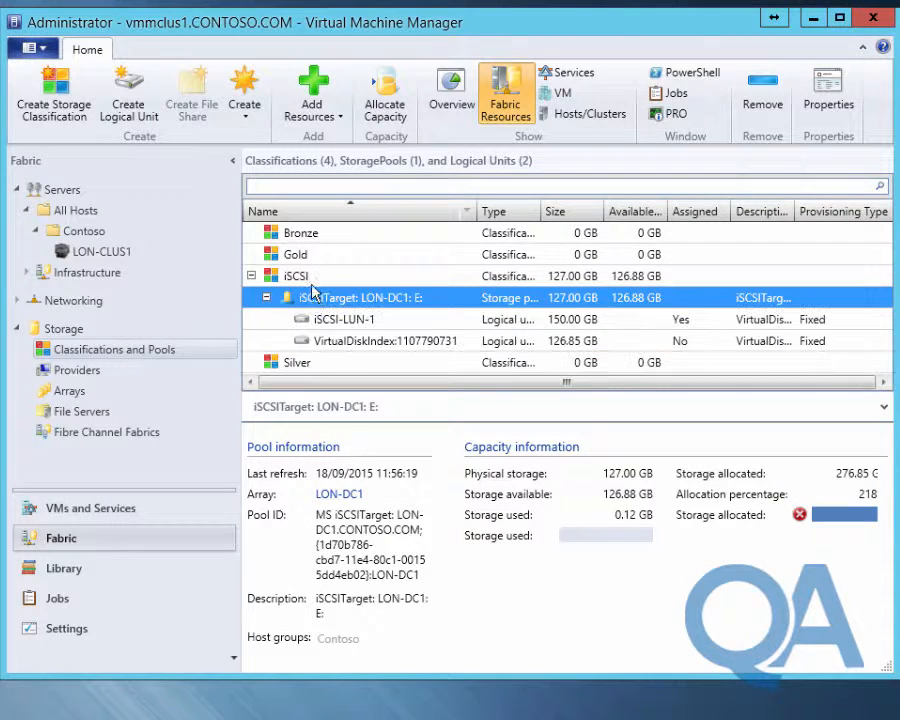